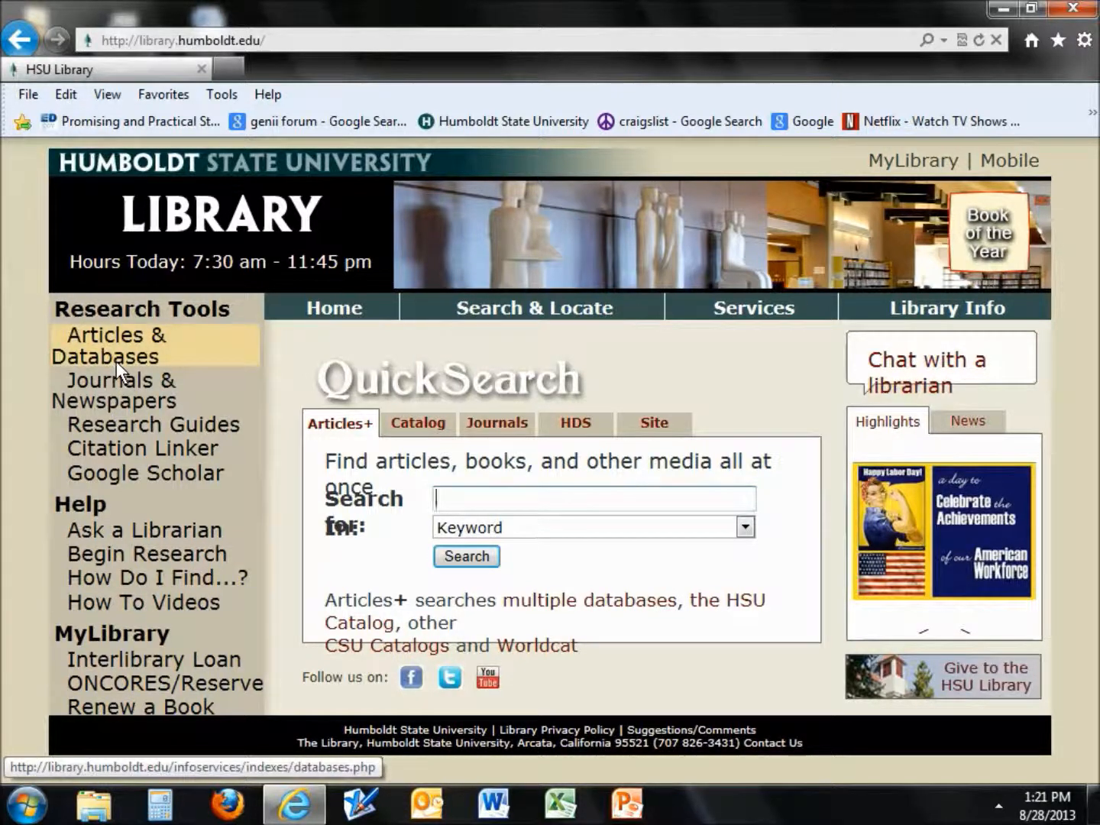
# - Open ERIC (FirstSearch) from the letter E section of the library's A-Z databases list
pyautogui.click(116, 361)
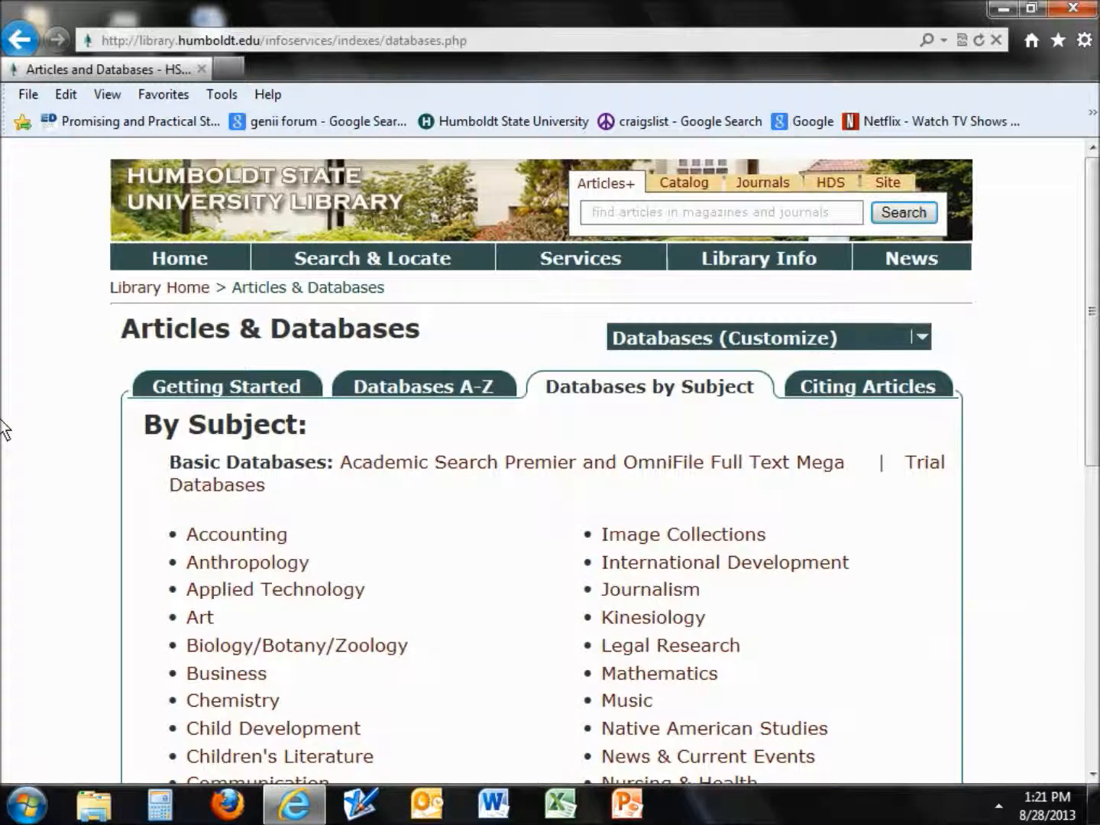
pyautogui.click(447, 385)
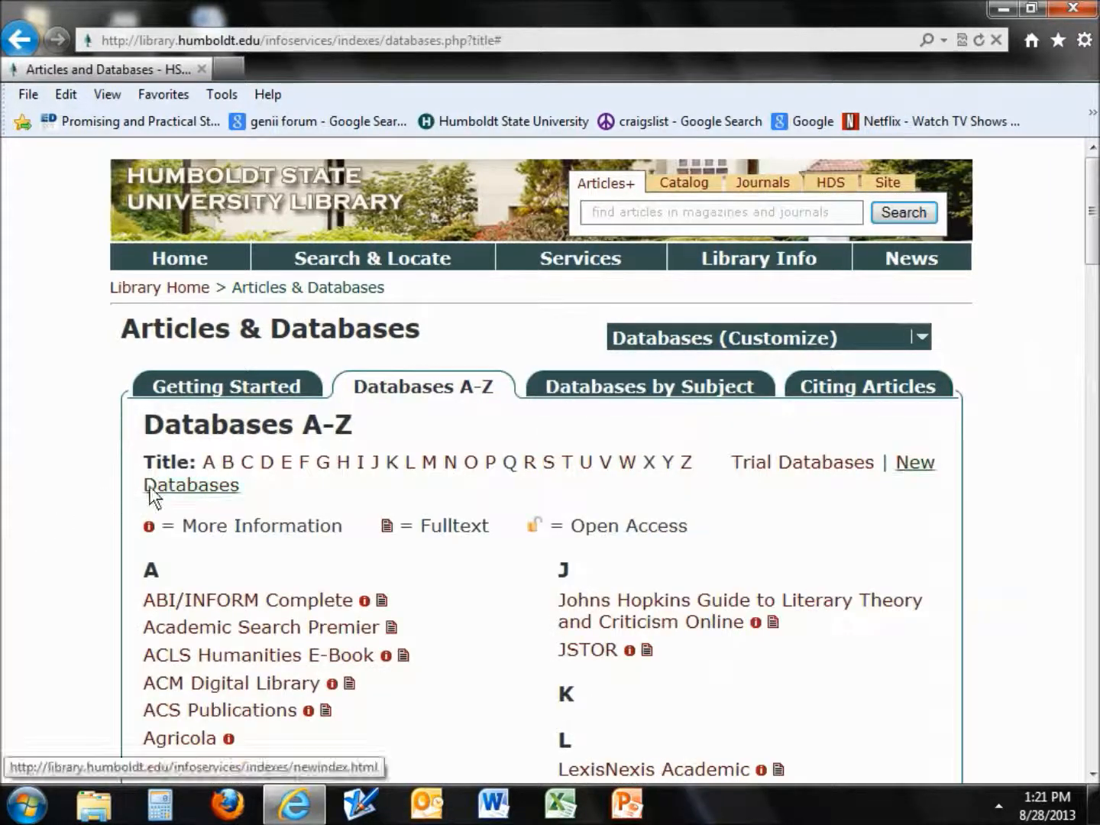
pyautogui.click(286, 463)
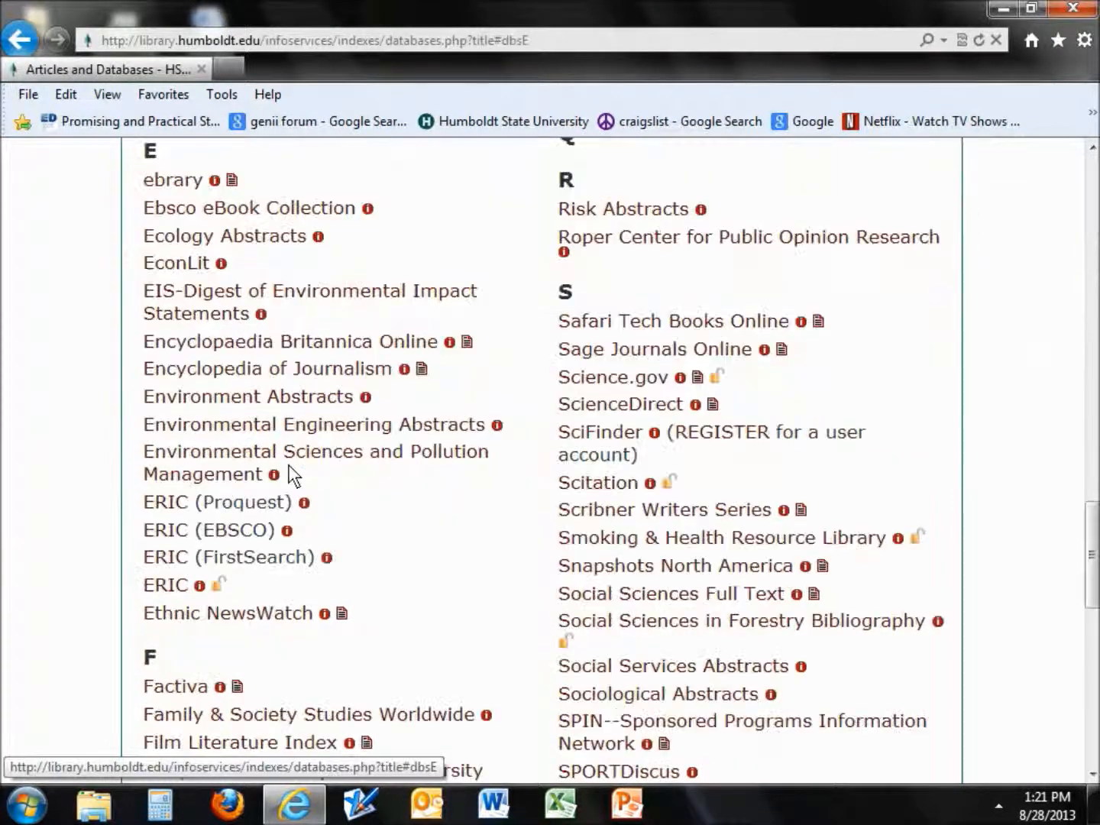
pyautogui.click(164, 559)
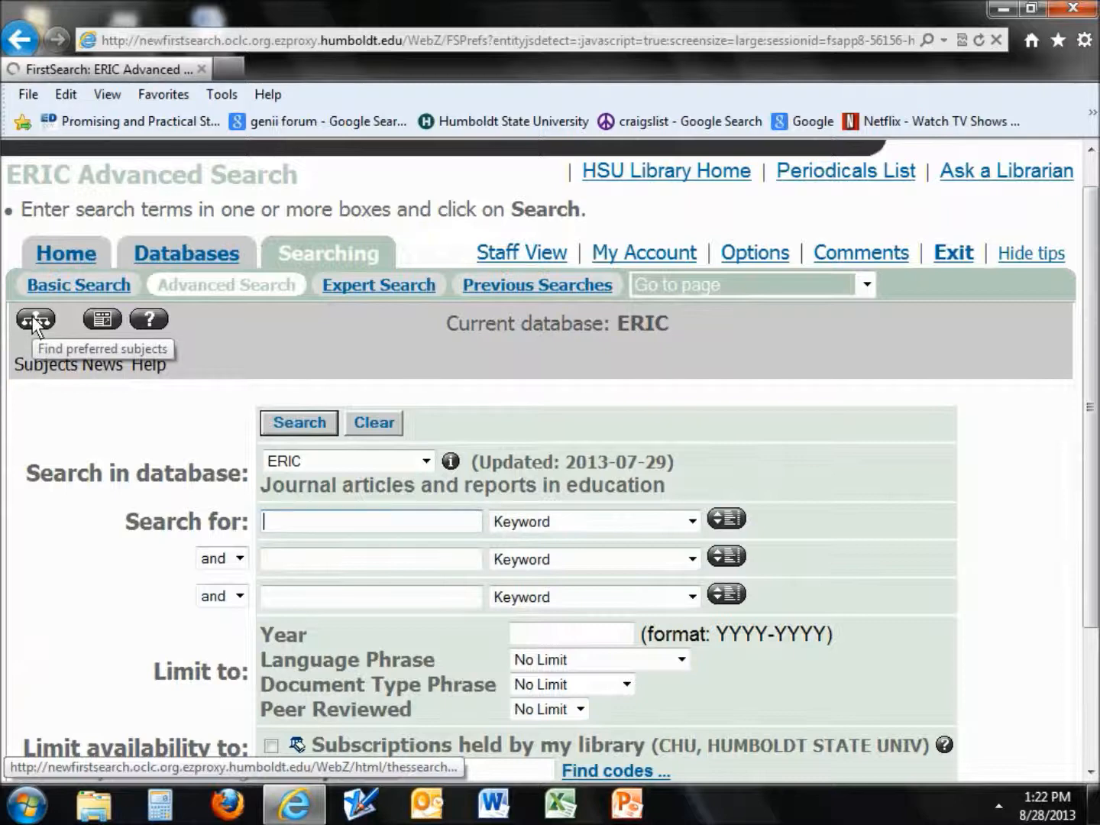
# - Look up "instruction" in the ERIC Thesaurus, expand its subject heading and read the notes
pyautogui.click(33, 320)
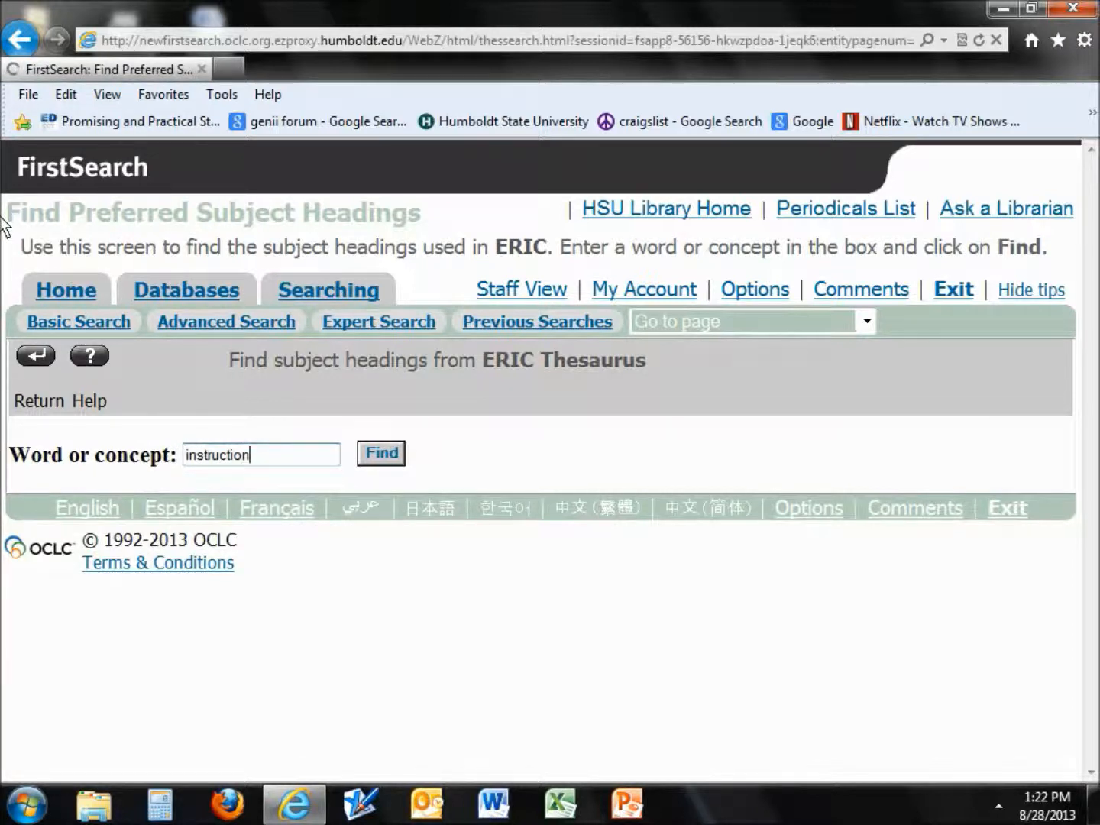
pyautogui.click(387, 452)
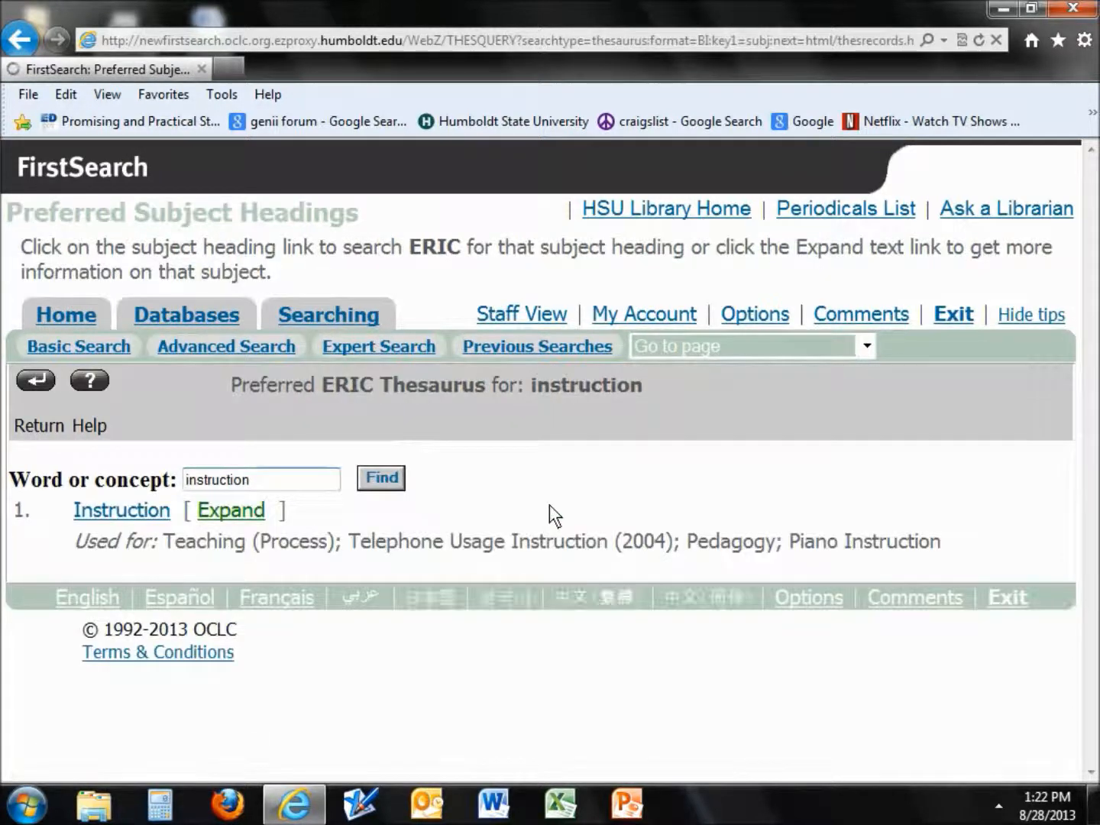
pyautogui.click(224, 516)
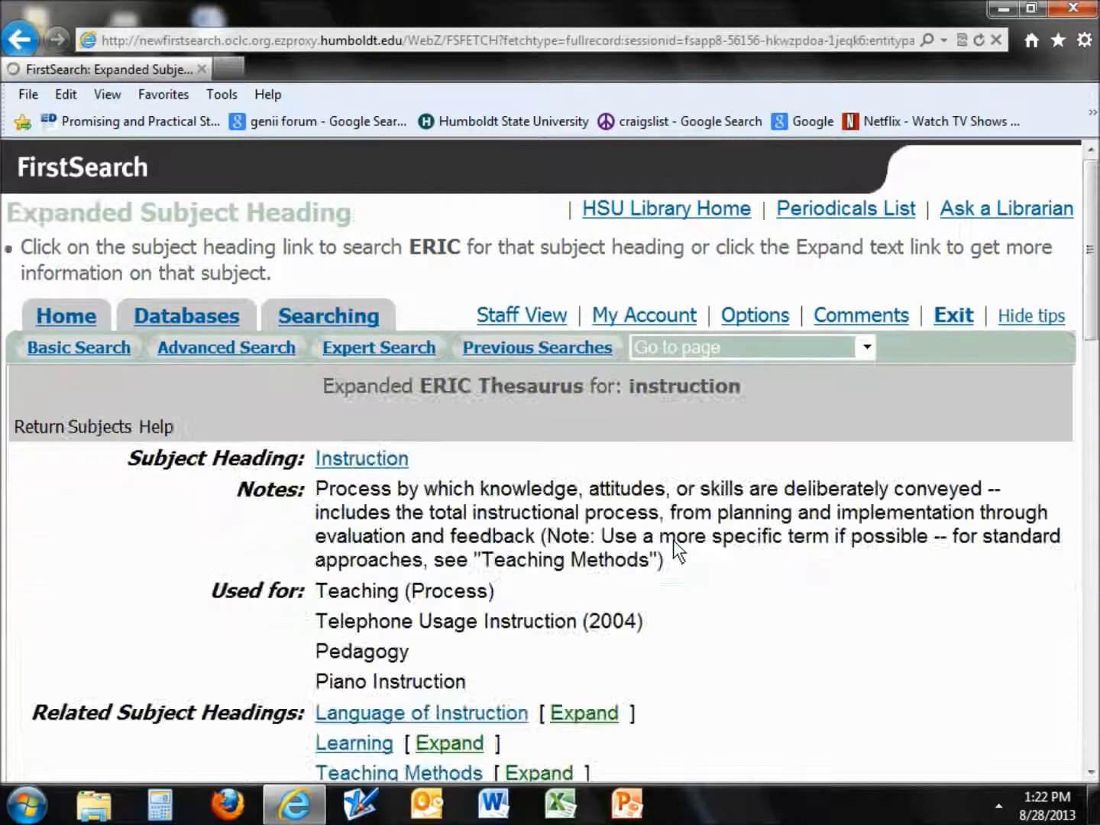
pyautogui.scroll(-2, 673, 540)
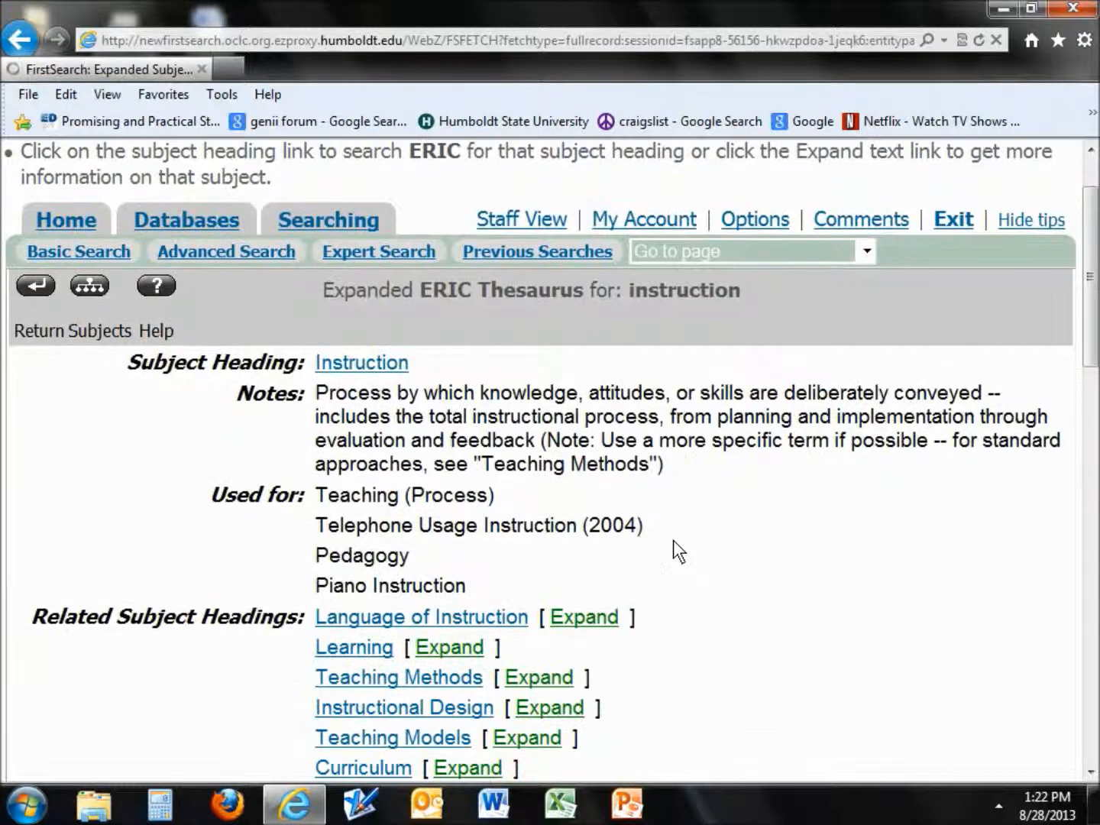
pyautogui.moveTo(317, 394); pyautogui.dragTo(648, 479)
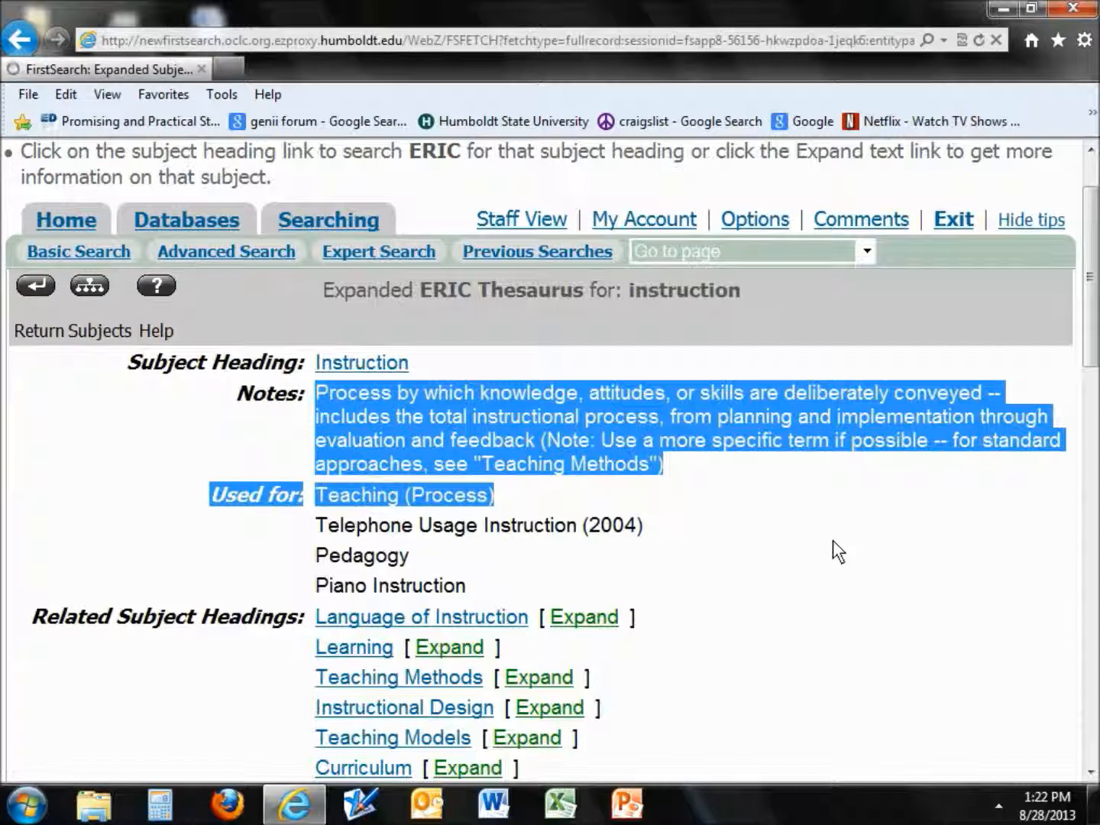
# - Search ERIC for the related subject heading Teaching Methods, and return to the expanded instruction heading
pyautogui.scroll(-5, 832, 539)
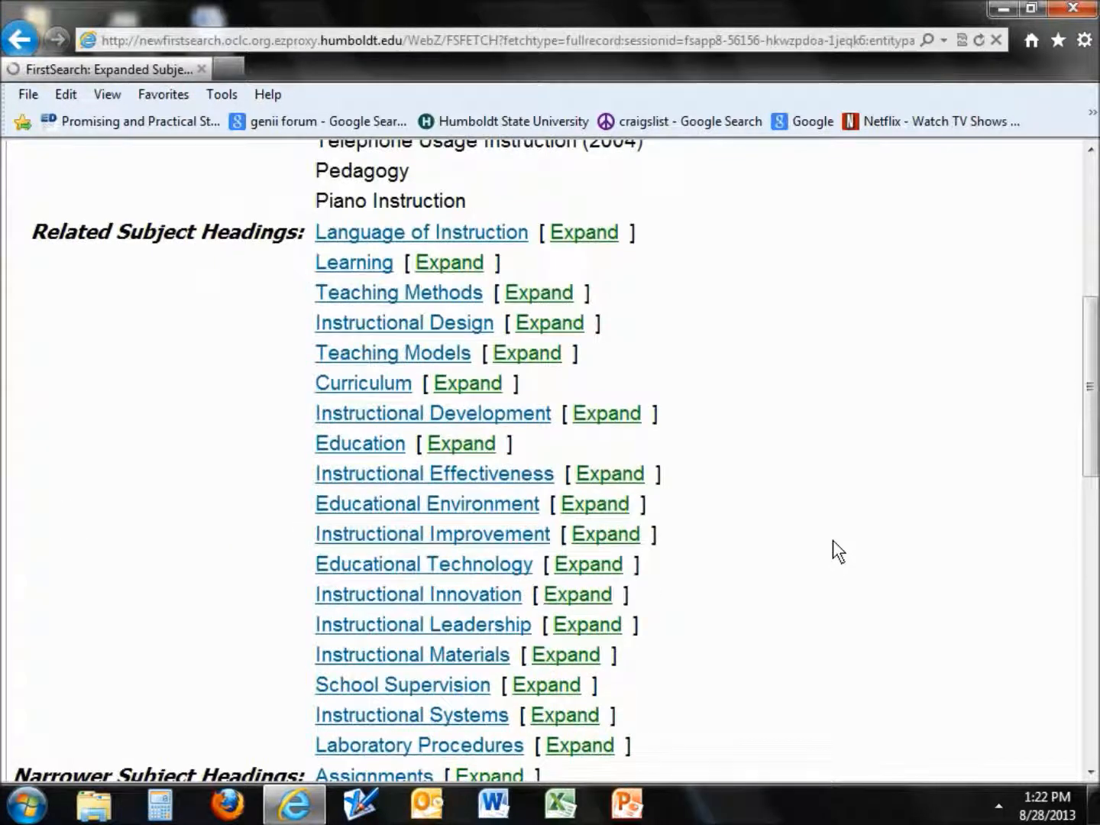
pyautogui.scroll(-2, 834, 552)
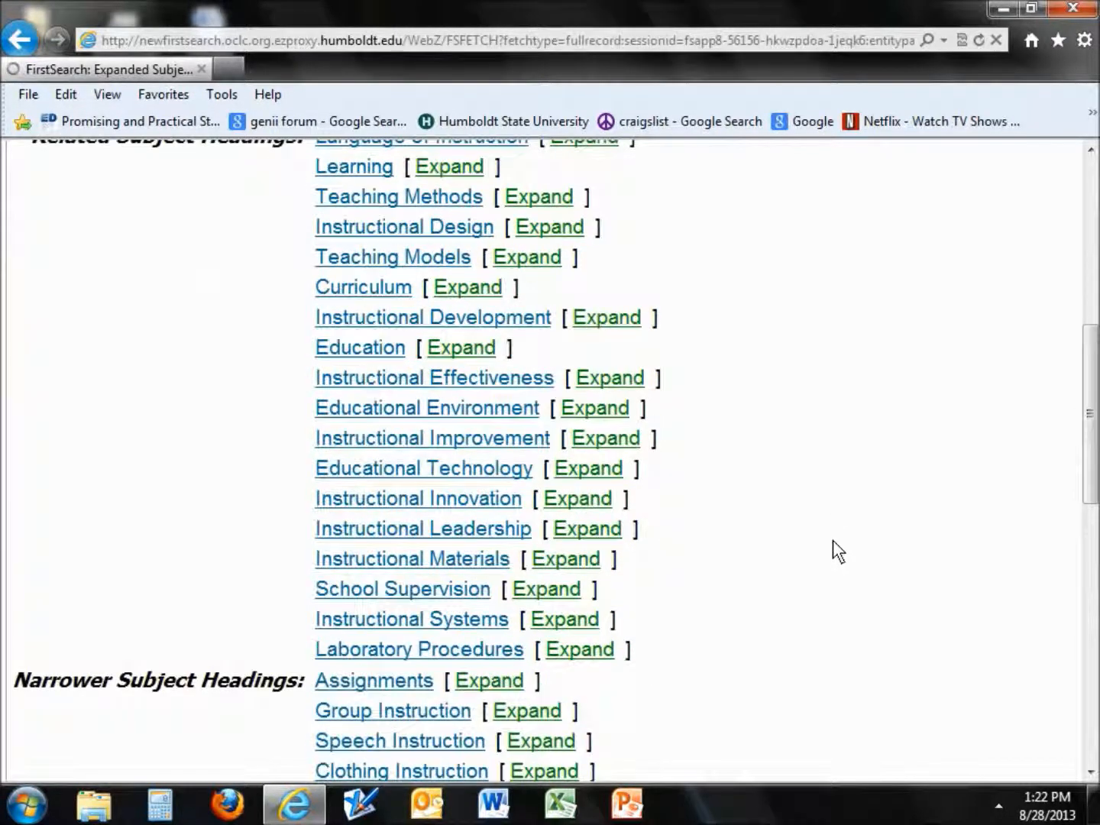
pyautogui.click(385, 197)
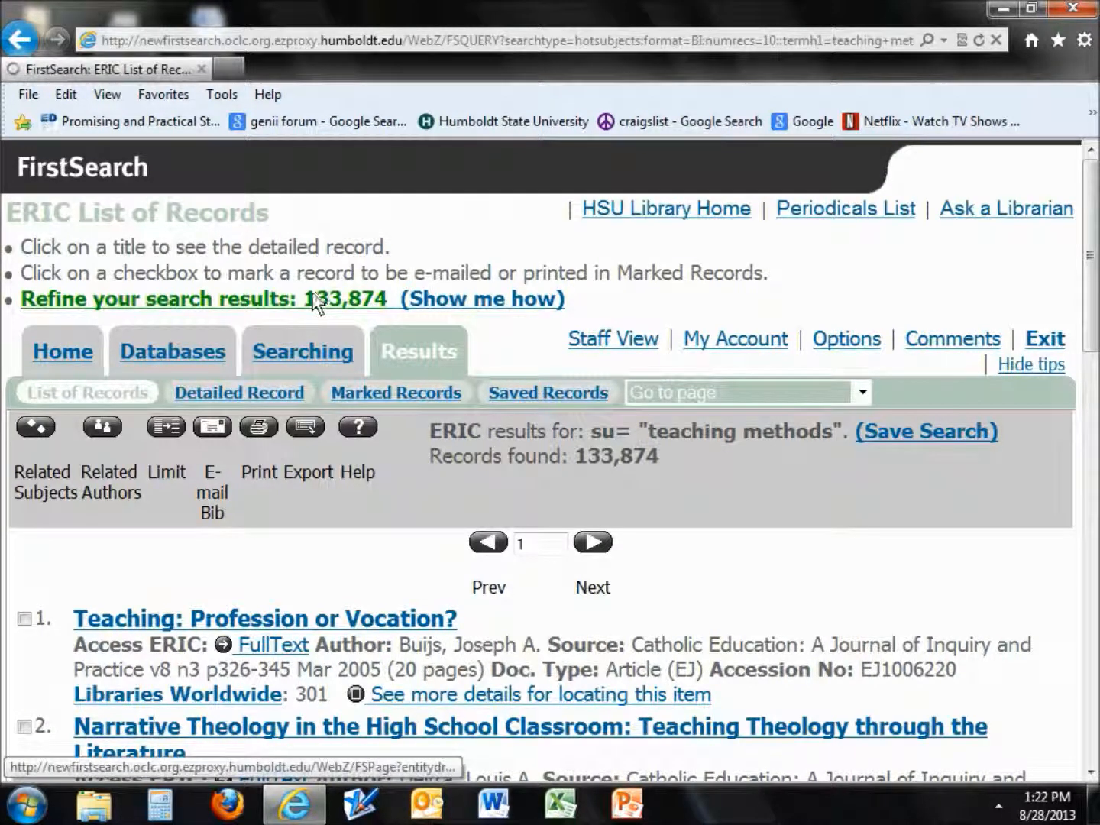
pyautogui.click(365, 300)
pyautogui.click(21, 40)
# - Search ERIC for the narrower subject heading Individual Instruction, and return to the expanded instruction heading
pyautogui.scroll(-10, 233, 405)
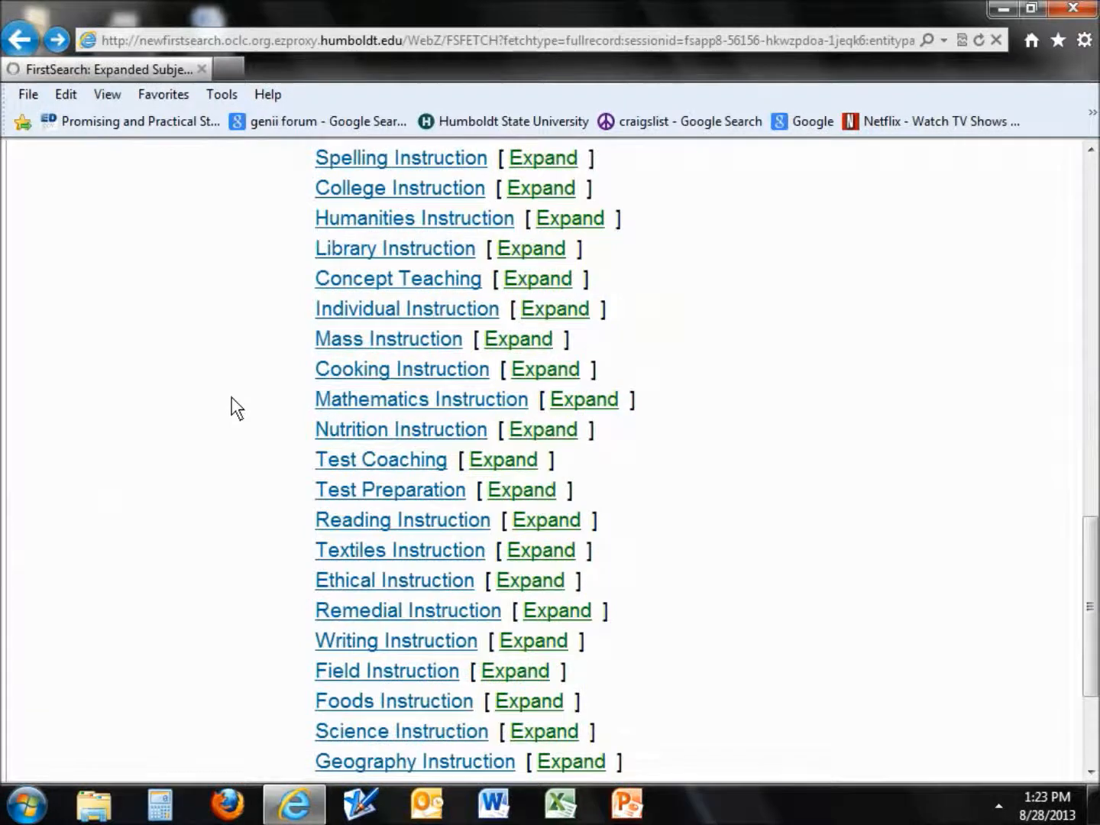
pyautogui.scroll(-2, 231, 395)
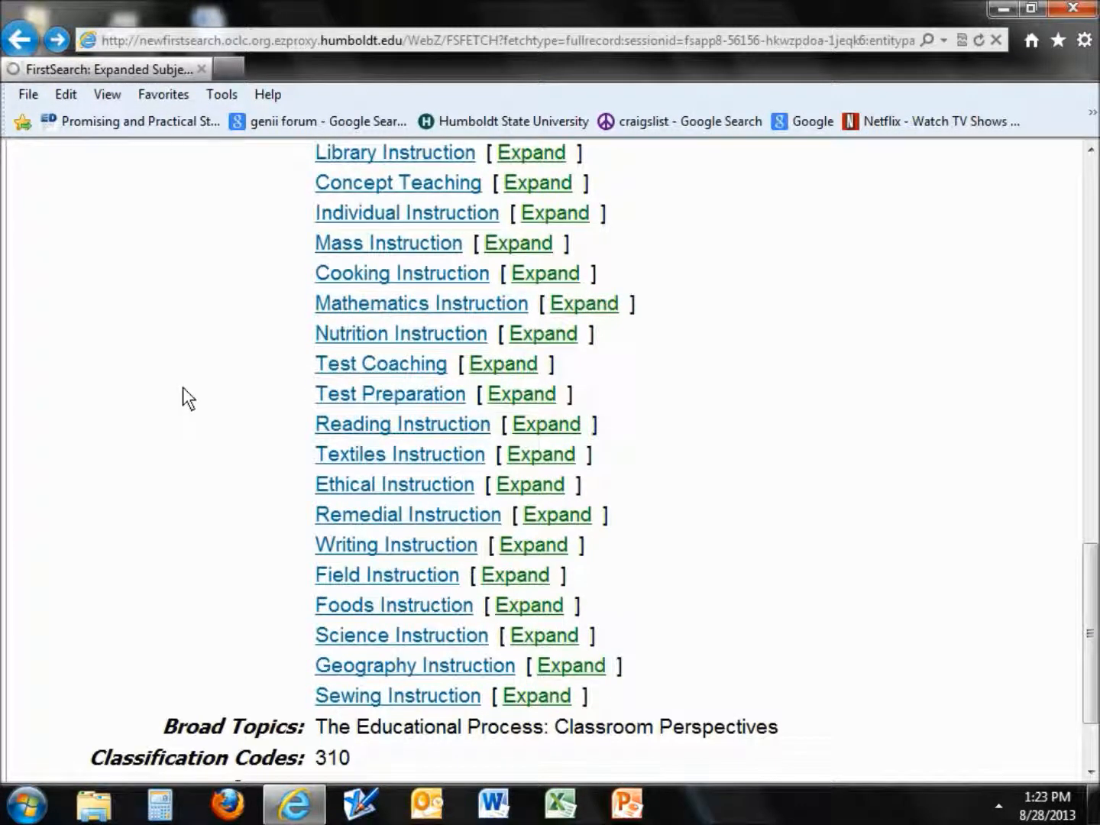
pyautogui.click(361, 208)
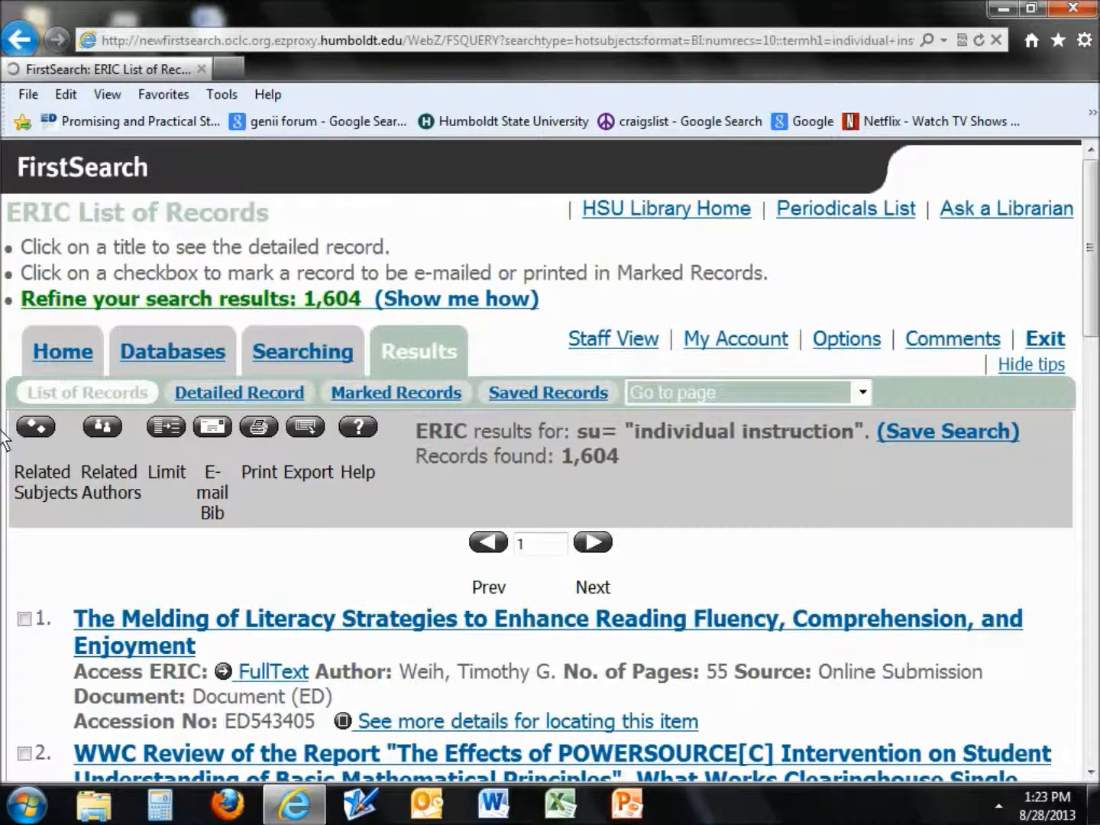
pyautogui.click(20, 39)
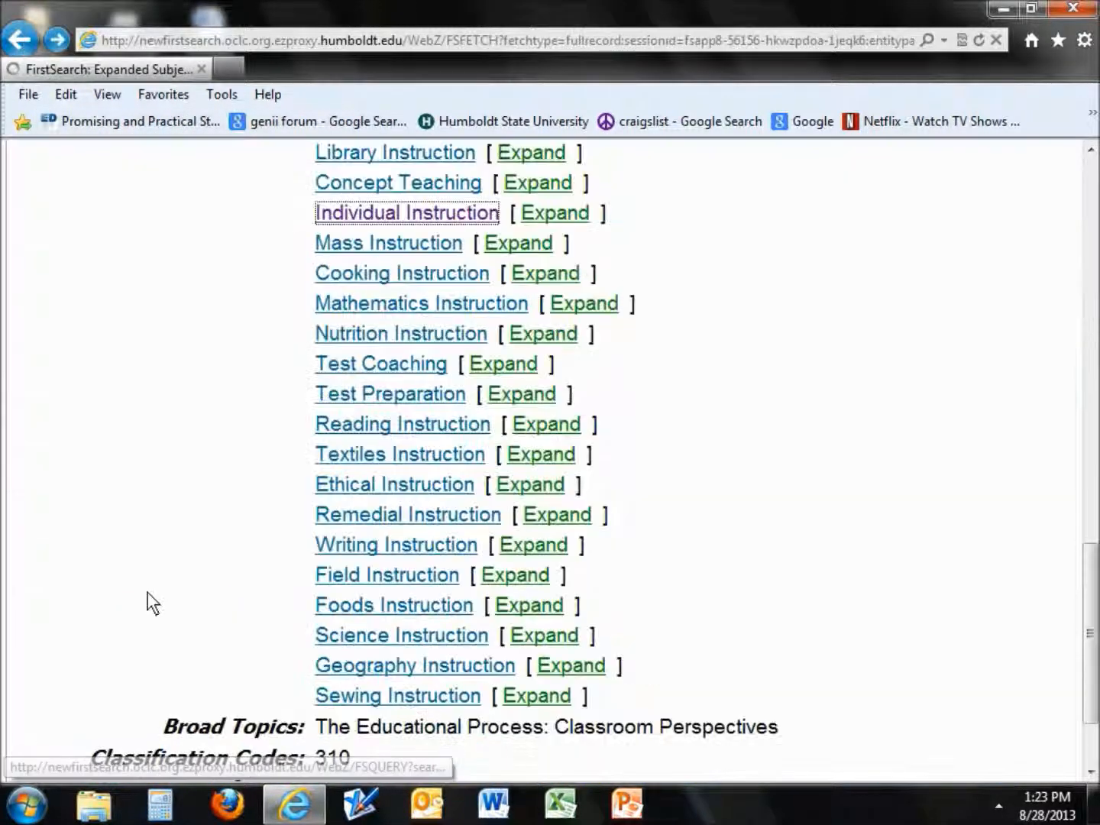
# - Look up "computers" in the ERIC Thesaurus and expand its subject heading
pyautogui.write('computers')
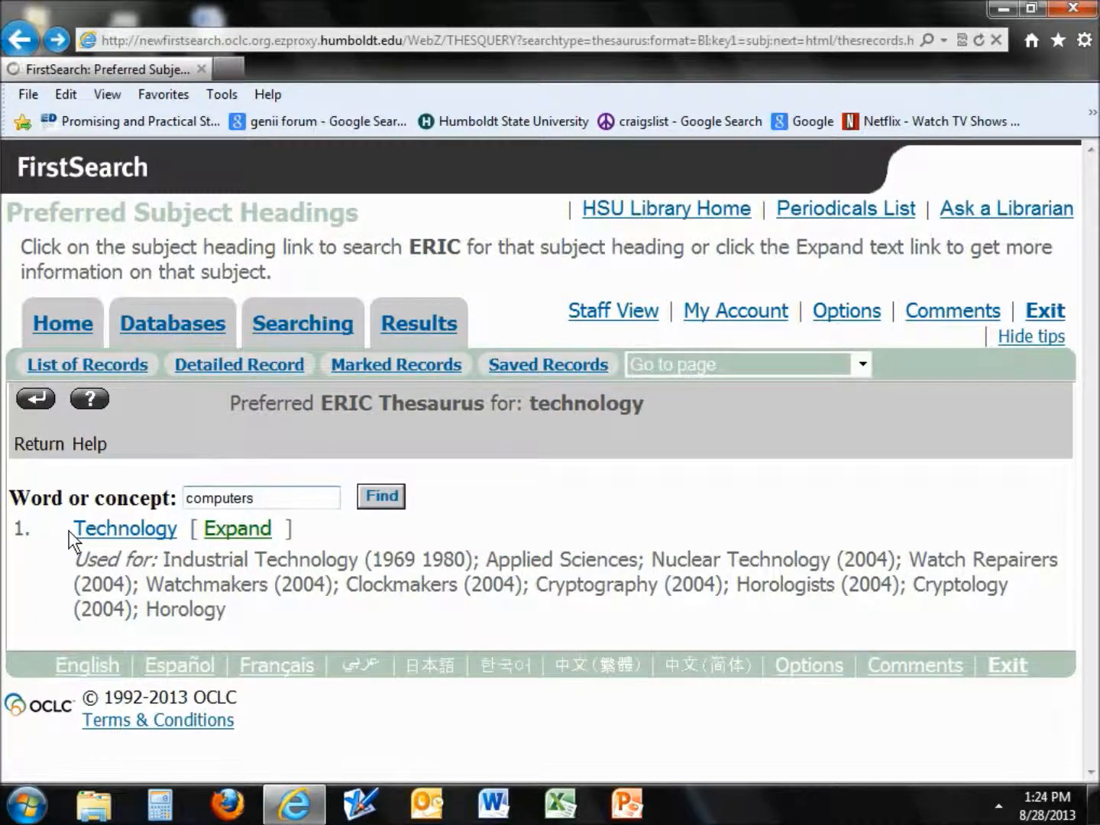
pyautogui.press('Return')
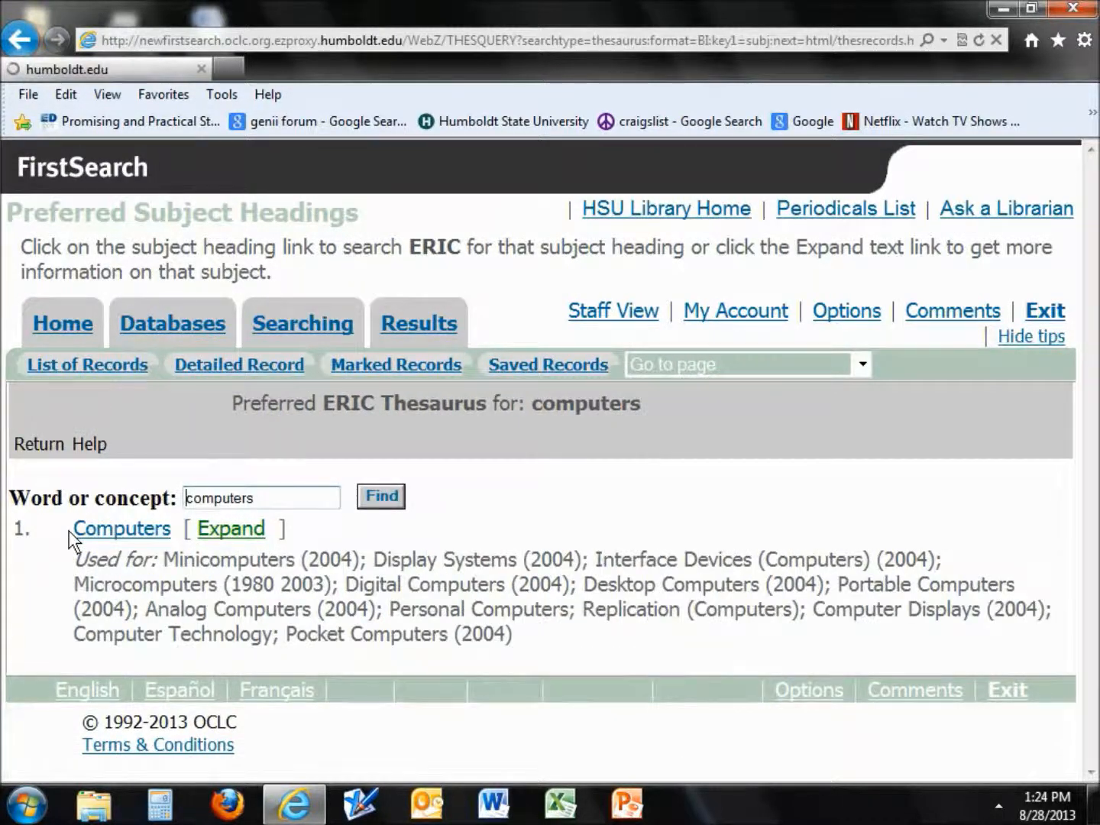
pyautogui.click(256, 536)
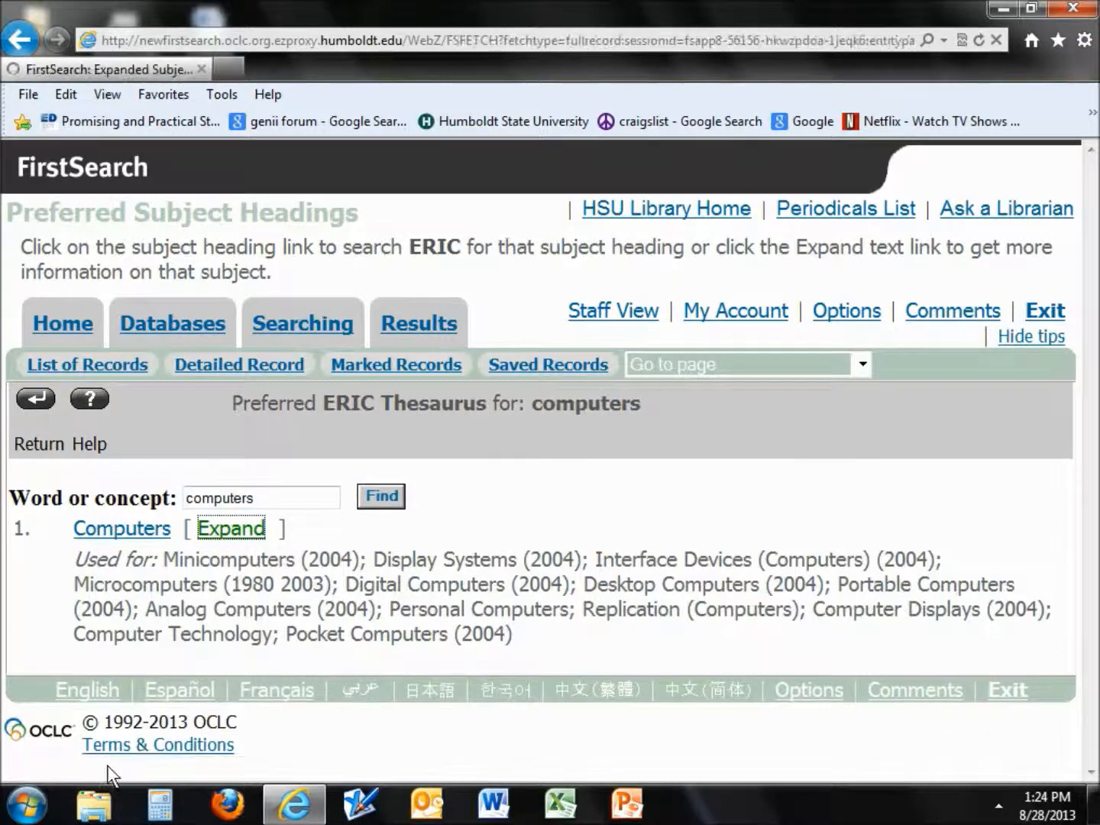
# - Search ERIC for the related headings Information Technology and Computer Assisted Instruction, returning to the expanded computers heading after each
pyautogui.scroll(-10, 97, 656)
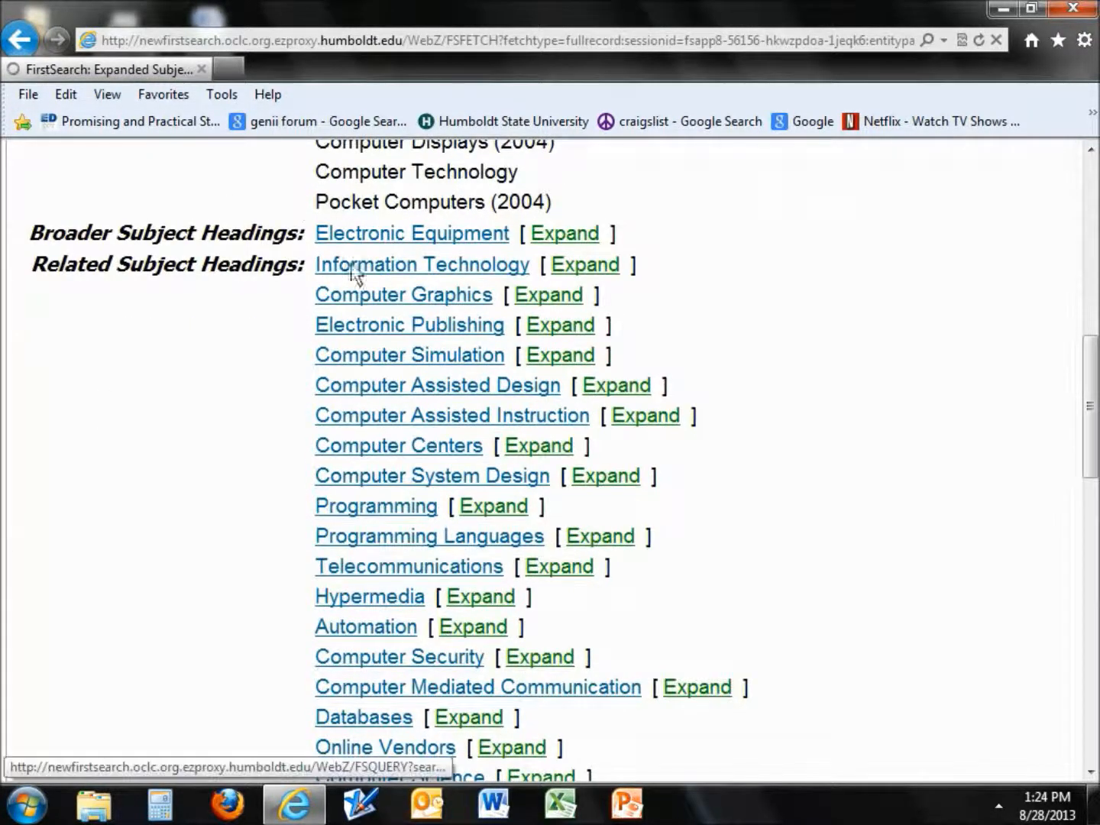
pyautogui.click(366, 265)
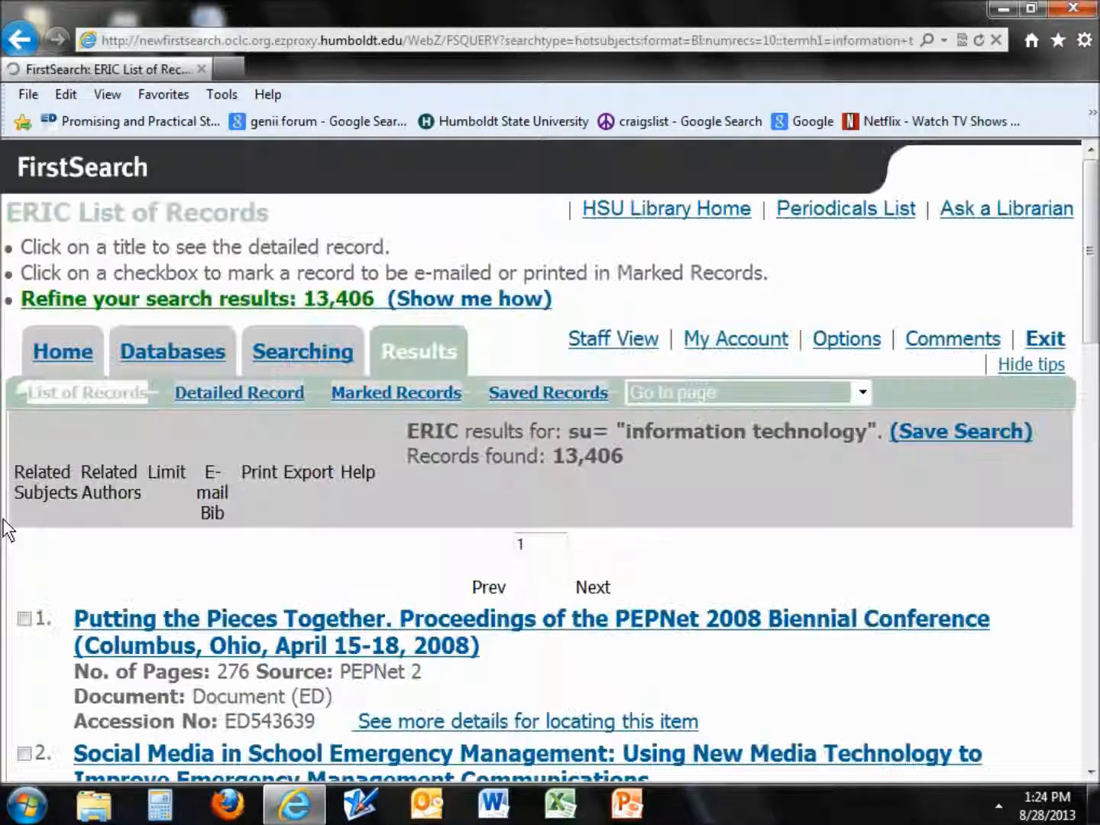
pyautogui.click(20, 39)
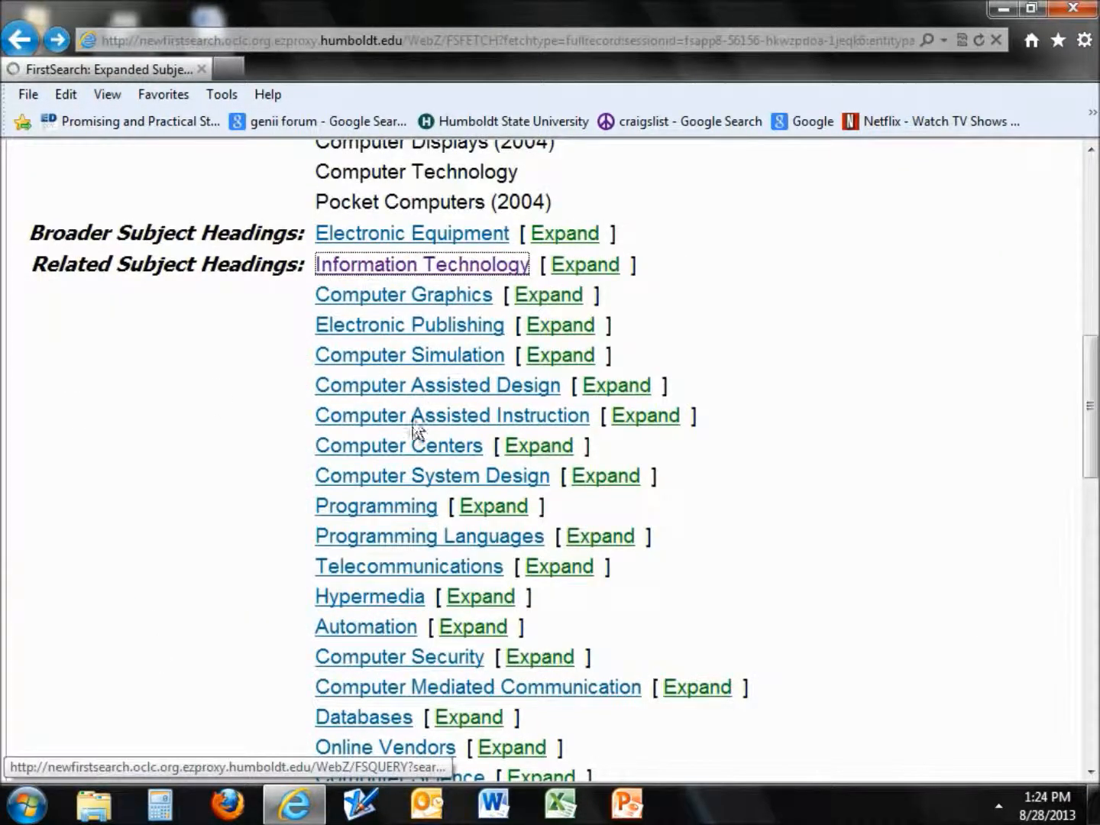
pyautogui.click(416, 419)
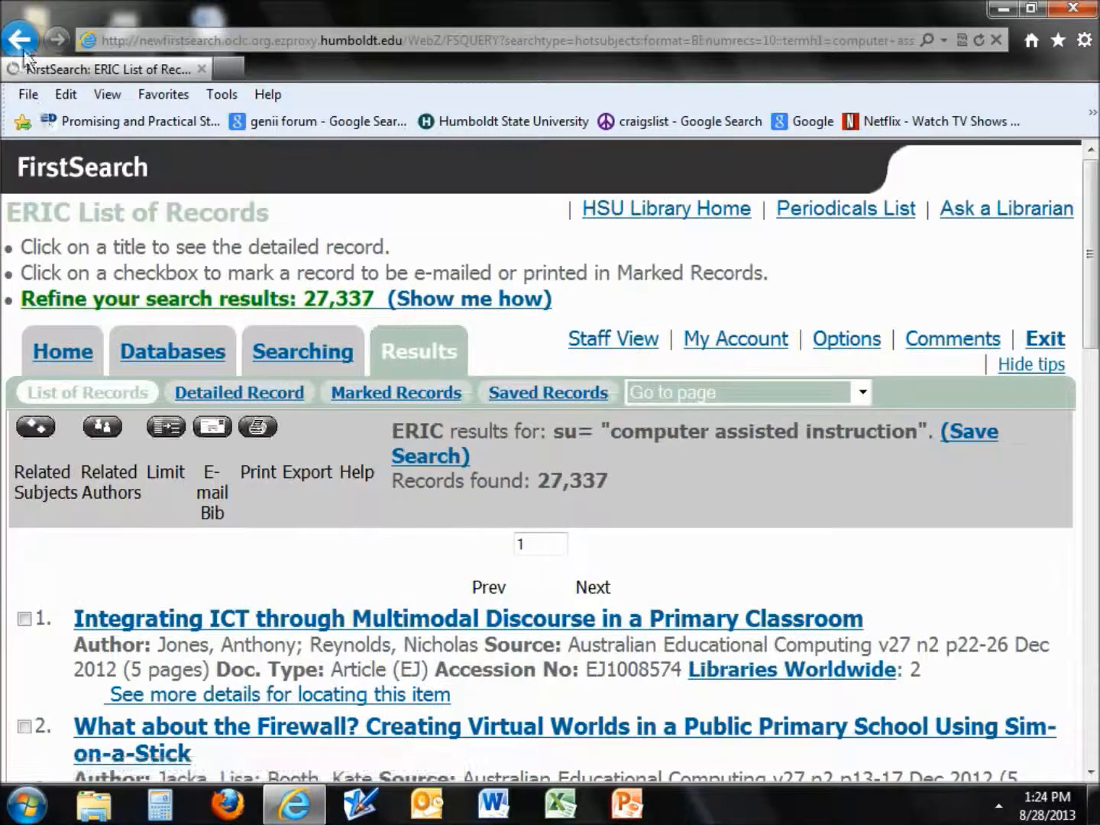
pyautogui.click(21, 40)
# - Search ERIC for the related subject heading Computer Managed Instruction, and return to the expanded computers heading
pyautogui.scroll(-2, 102, 581)
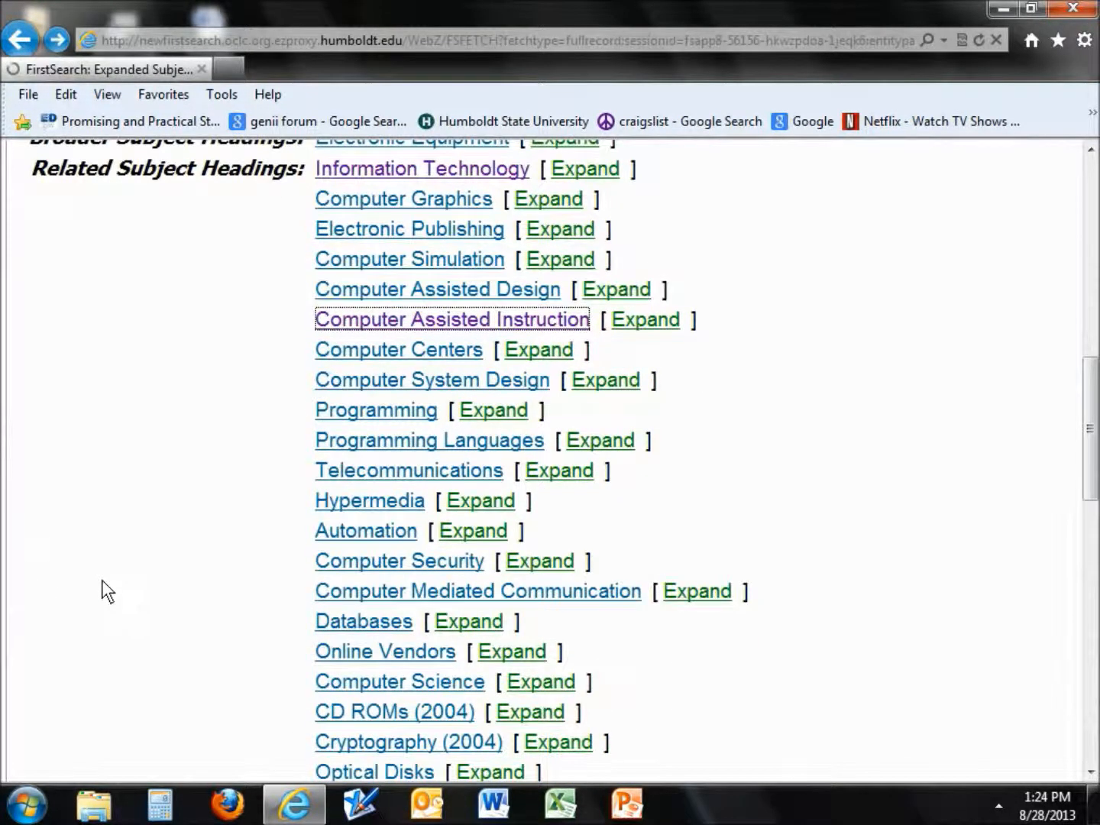
pyautogui.scroll(-2, 101, 592)
pyautogui.scroll(-7, 101, 579)
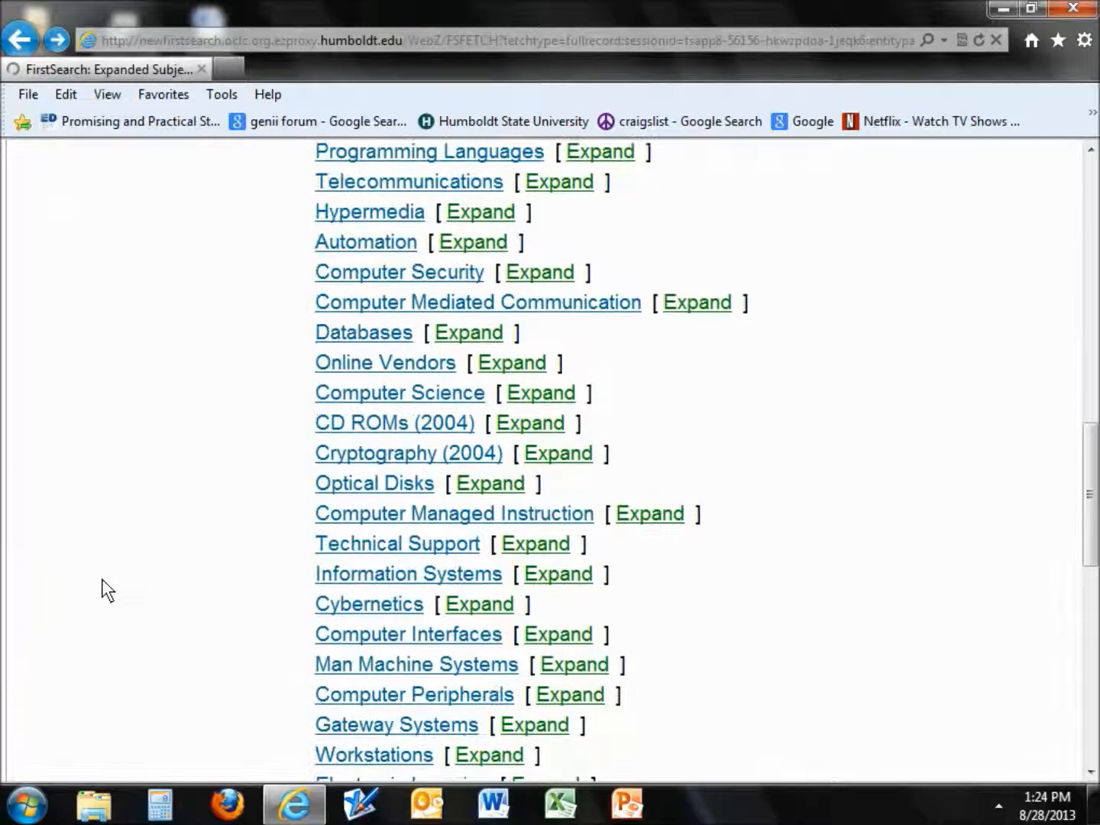
pyautogui.click(454, 224)
pyautogui.click(19, 40)
# - Search ERIC for the related headings Computer Uses in Education and Computer Assisted Testing, returning to the expanded heading after each
pyautogui.scroll(-5, 130, 423)
pyautogui.scroll(-4, 130, 423)
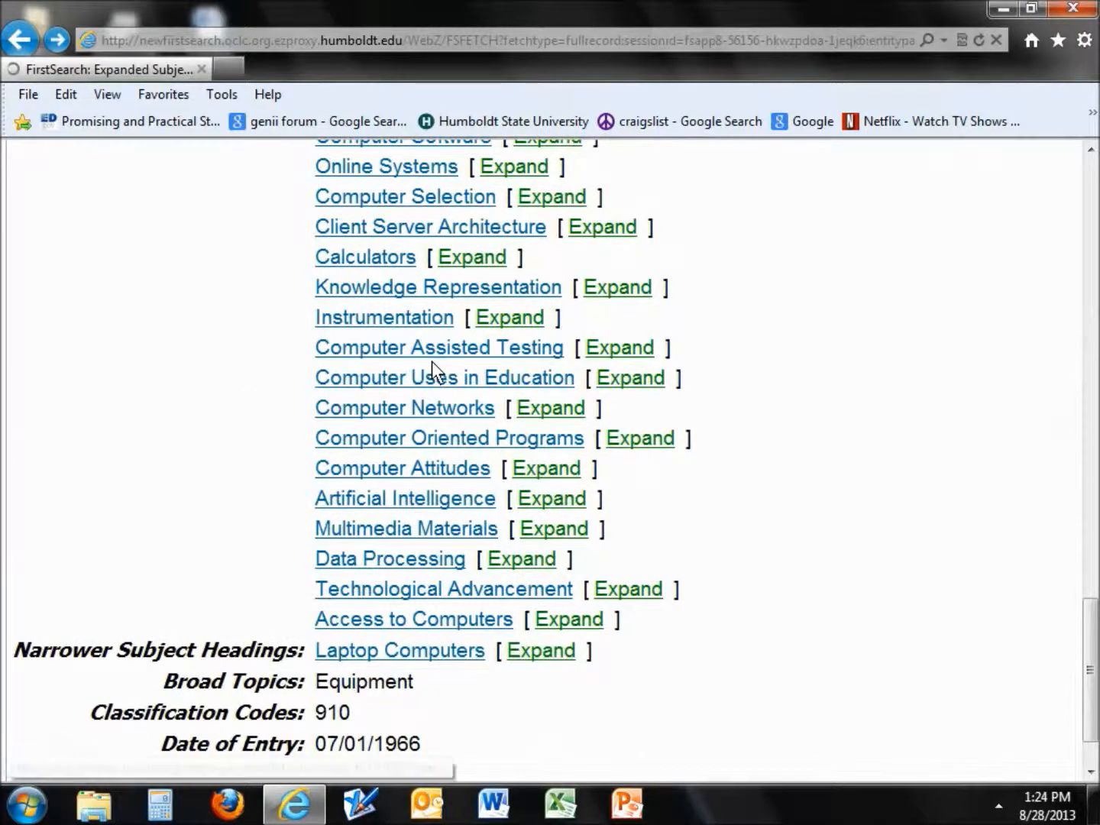
pyautogui.click(441, 382)
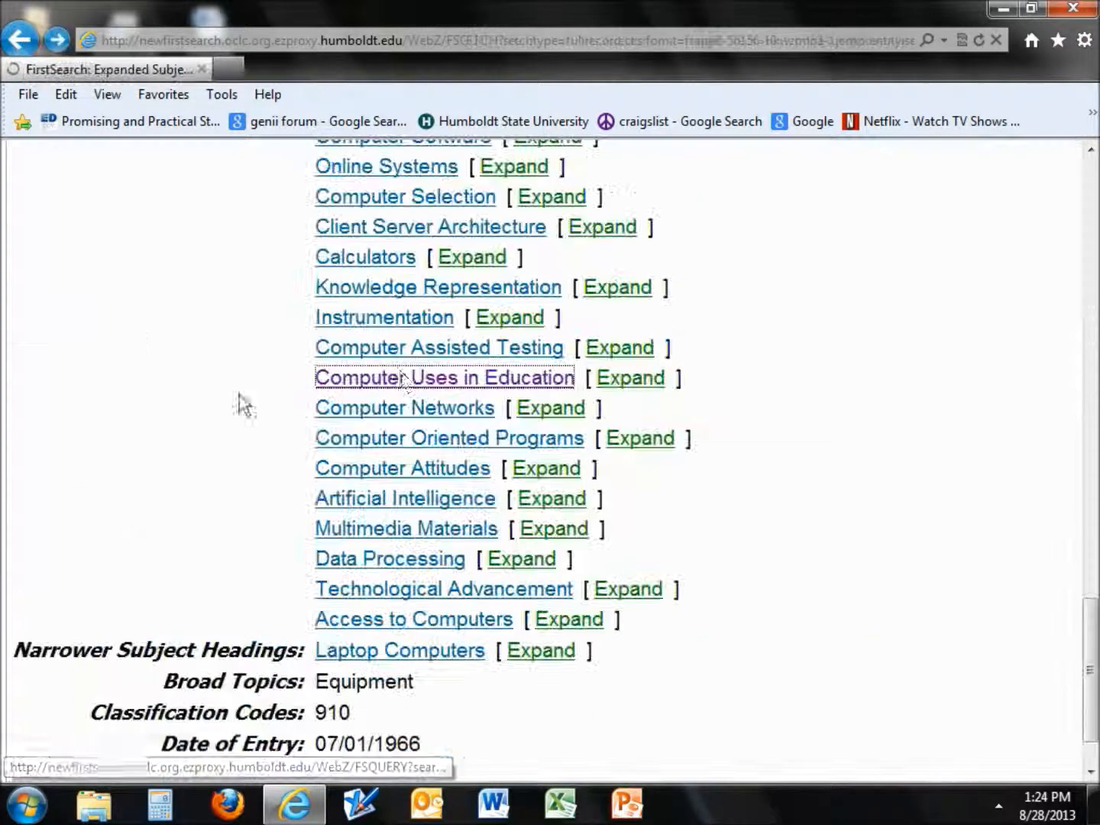
pyautogui.click(358, 350)
pyautogui.hotkey('alt', 'Left')
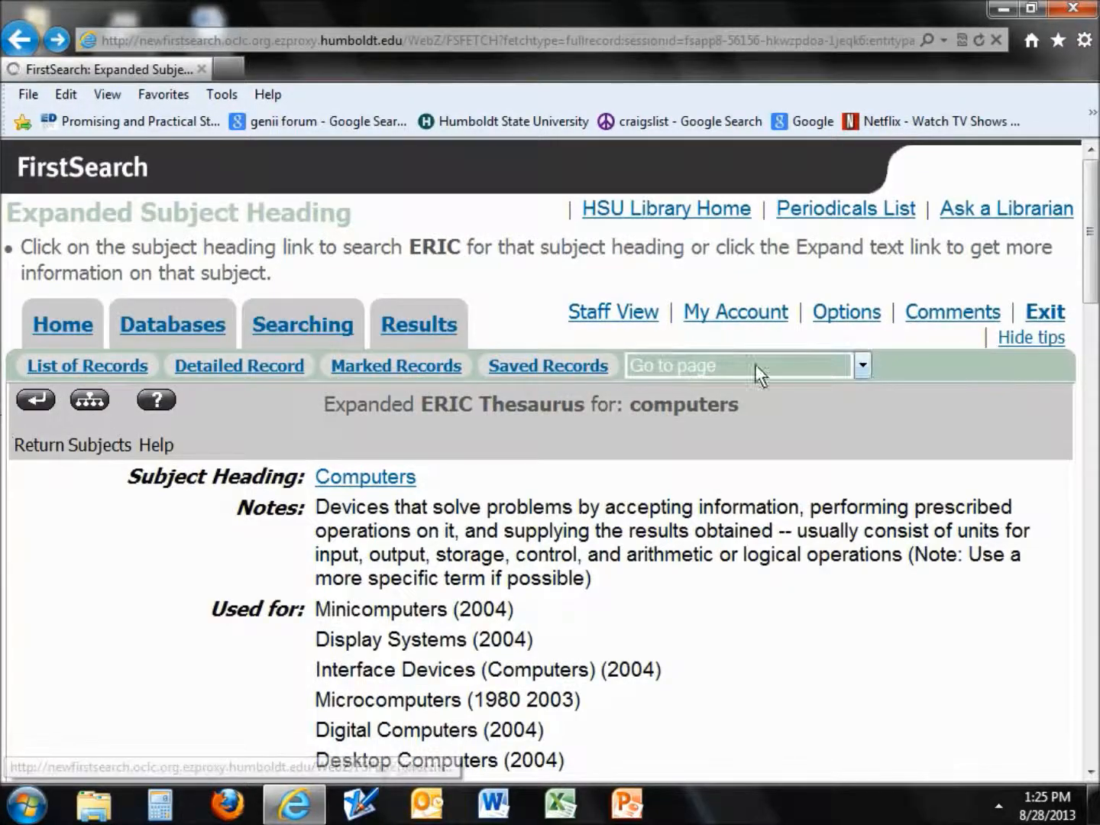
# - Go to the Previous Searches page and bring up the list of this session's searches
pyautogui.click(867, 365)
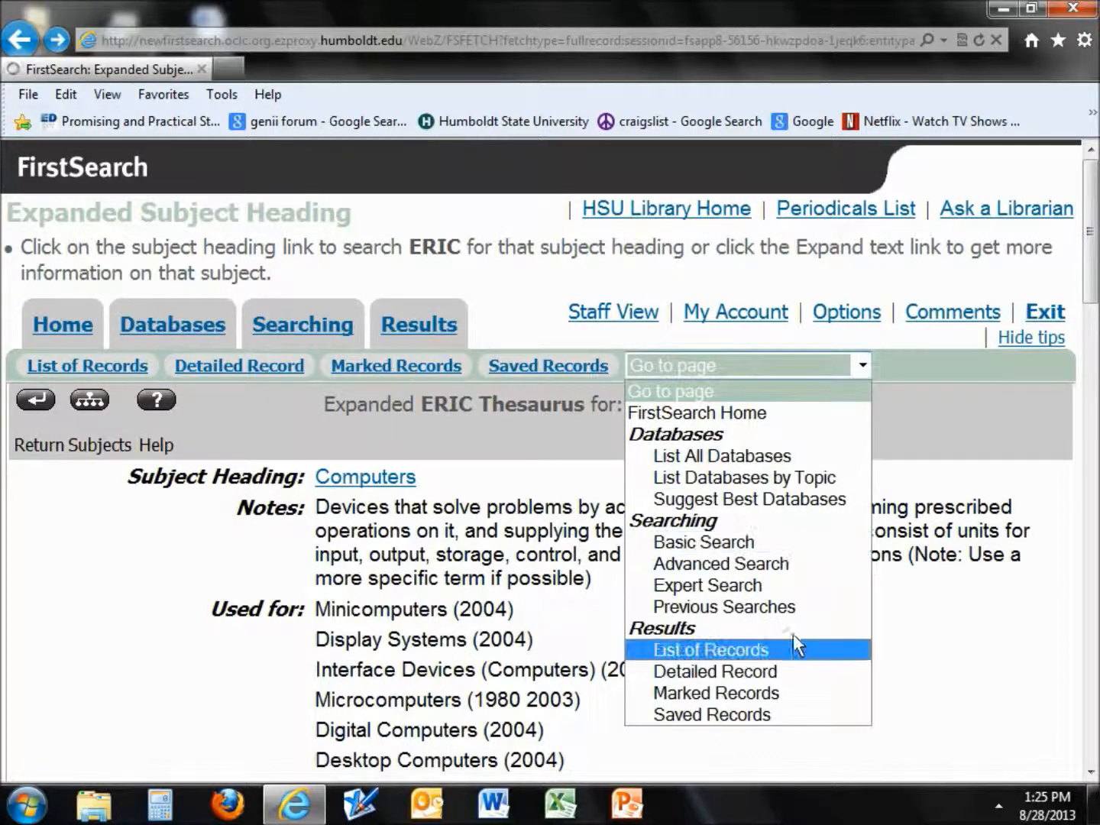
pyautogui.click(793, 607)
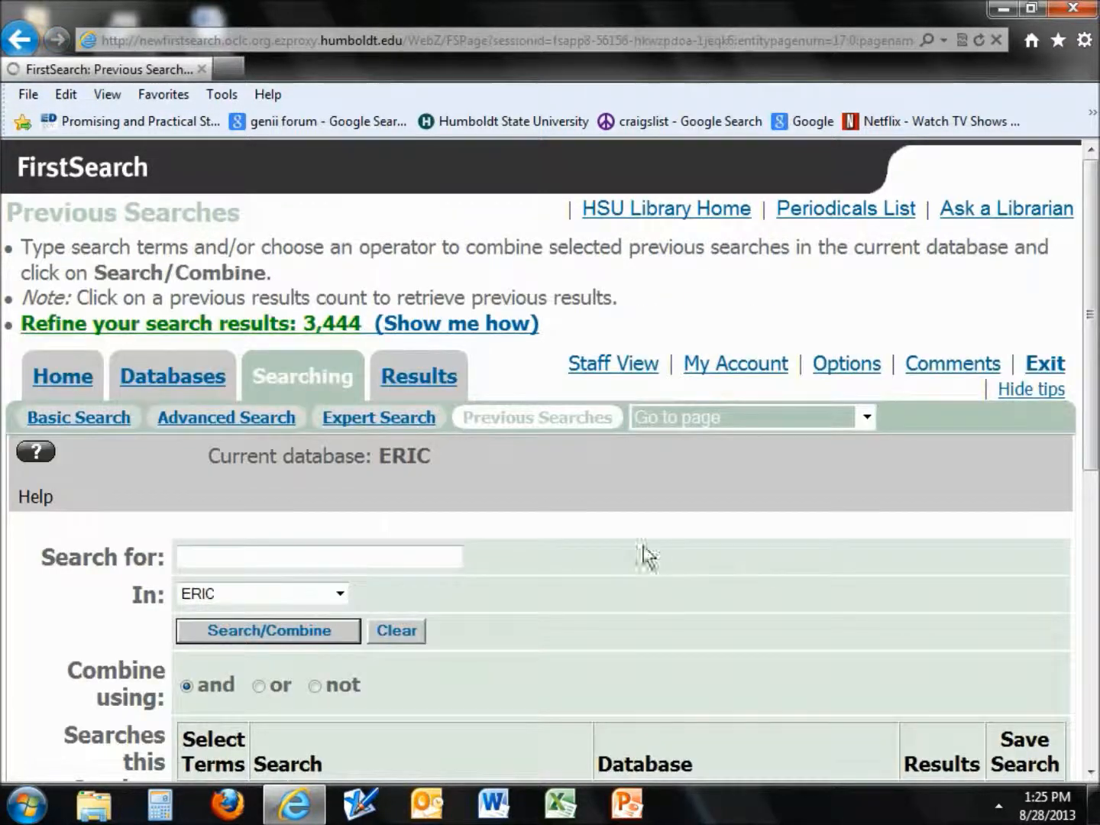
pyautogui.scroll(-2, 650, 550)
pyautogui.scroll(-5, 659, 534)
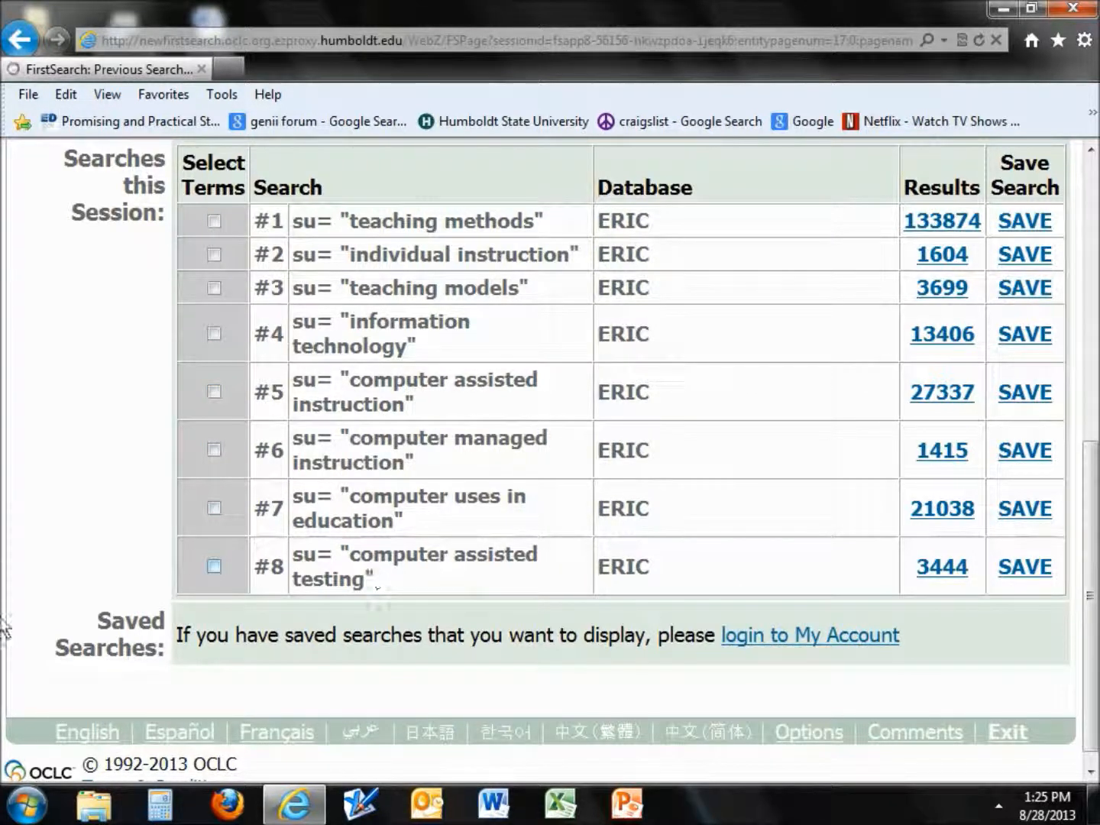
# - Combine the searches for teaching methods, individual instruction and teaching models (#1 to #3) using "or" in ERIC
pyautogui.click(214, 220)
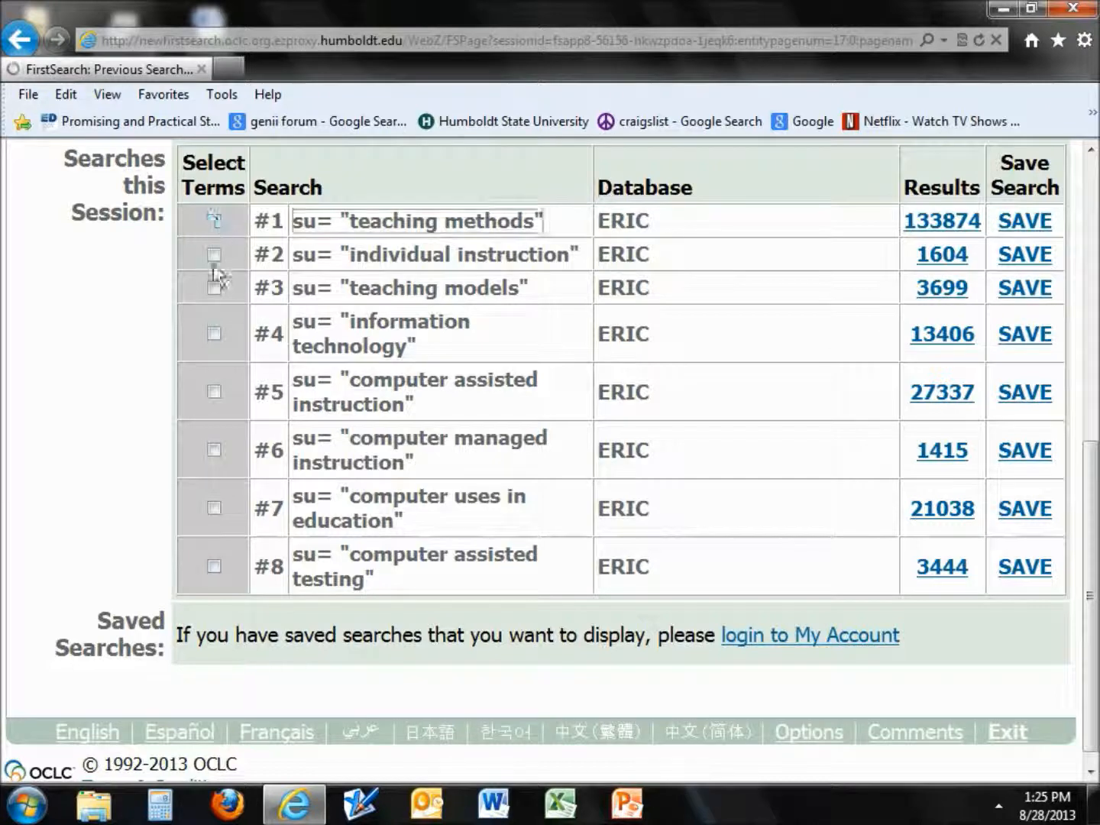
pyautogui.click(216, 254)
pyautogui.click(217, 289)
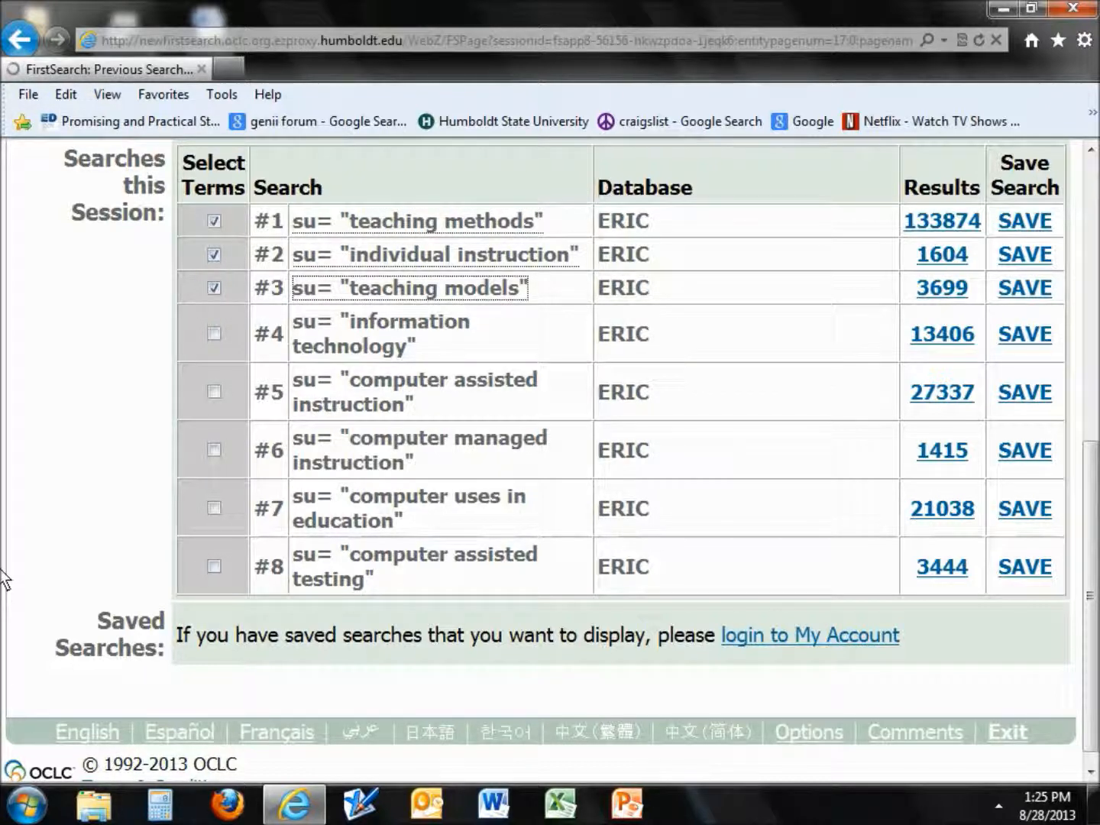
pyautogui.scroll(4, 87, 498)
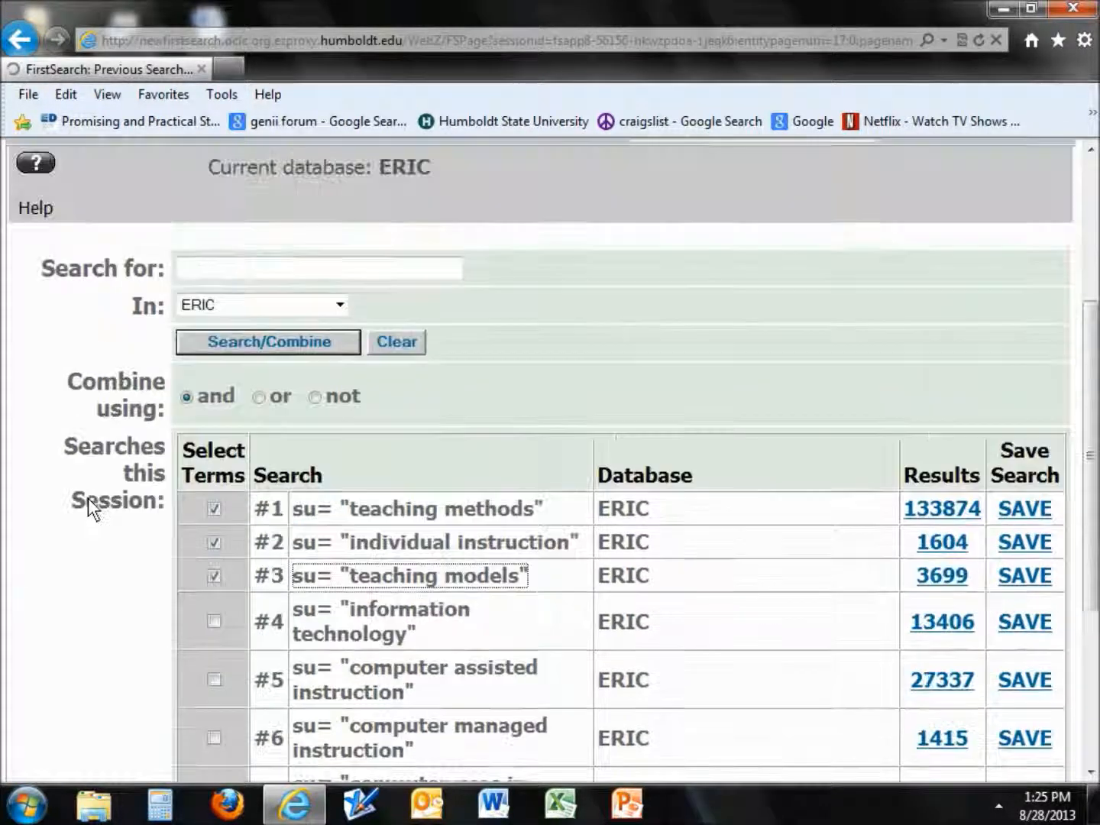
pyautogui.click(260, 398)
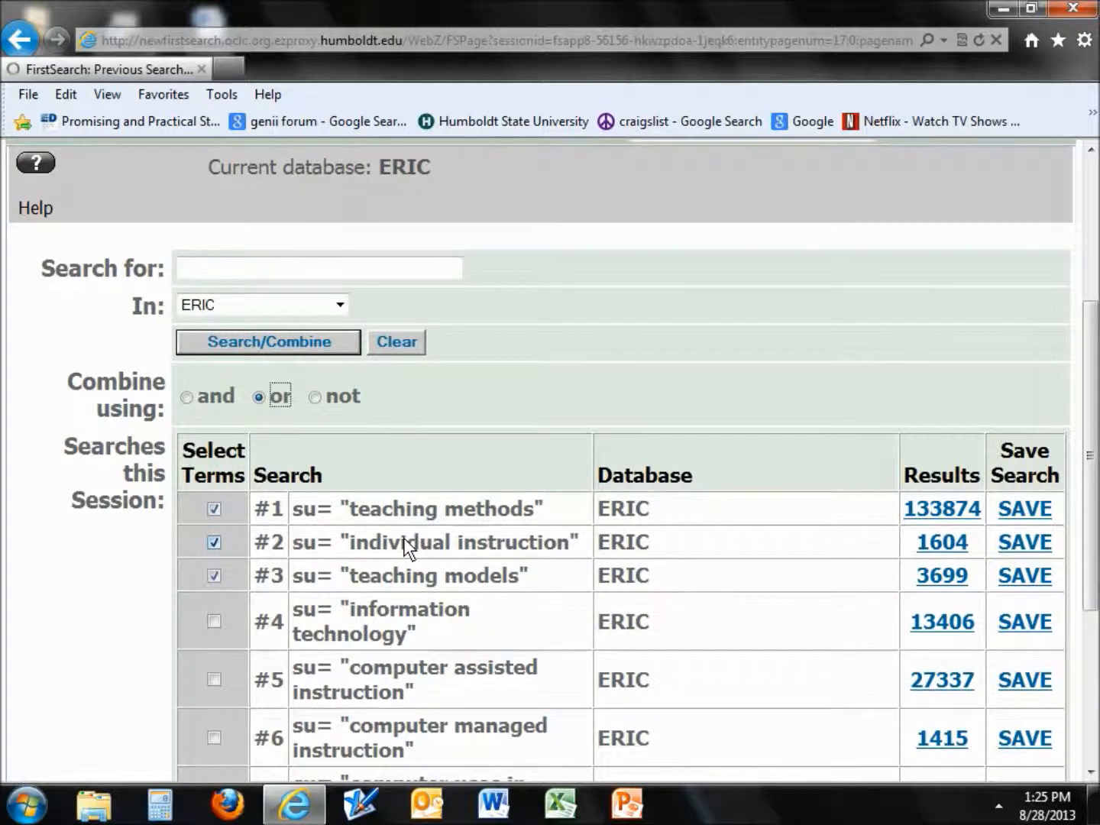
pyautogui.click(230, 339)
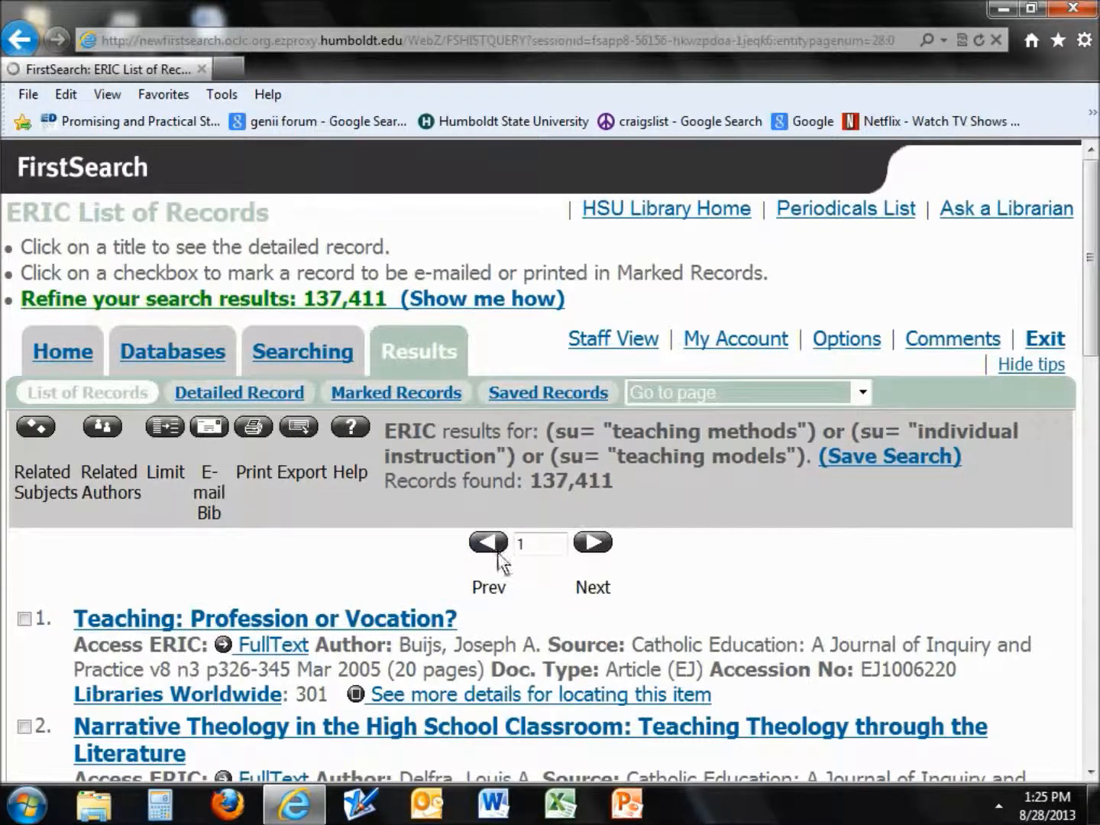
pyautogui.moveTo(654, 485); pyautogui.dragTo(494, 478)
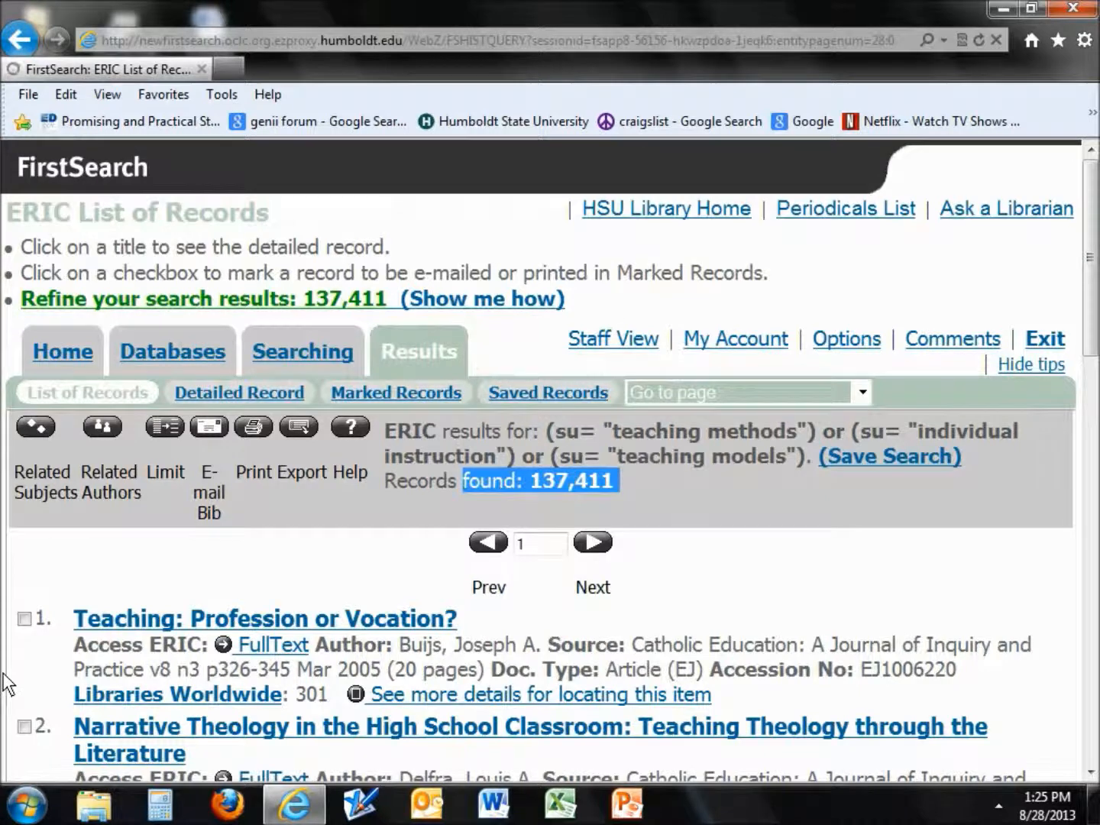
pyautogui.click(249, 590)
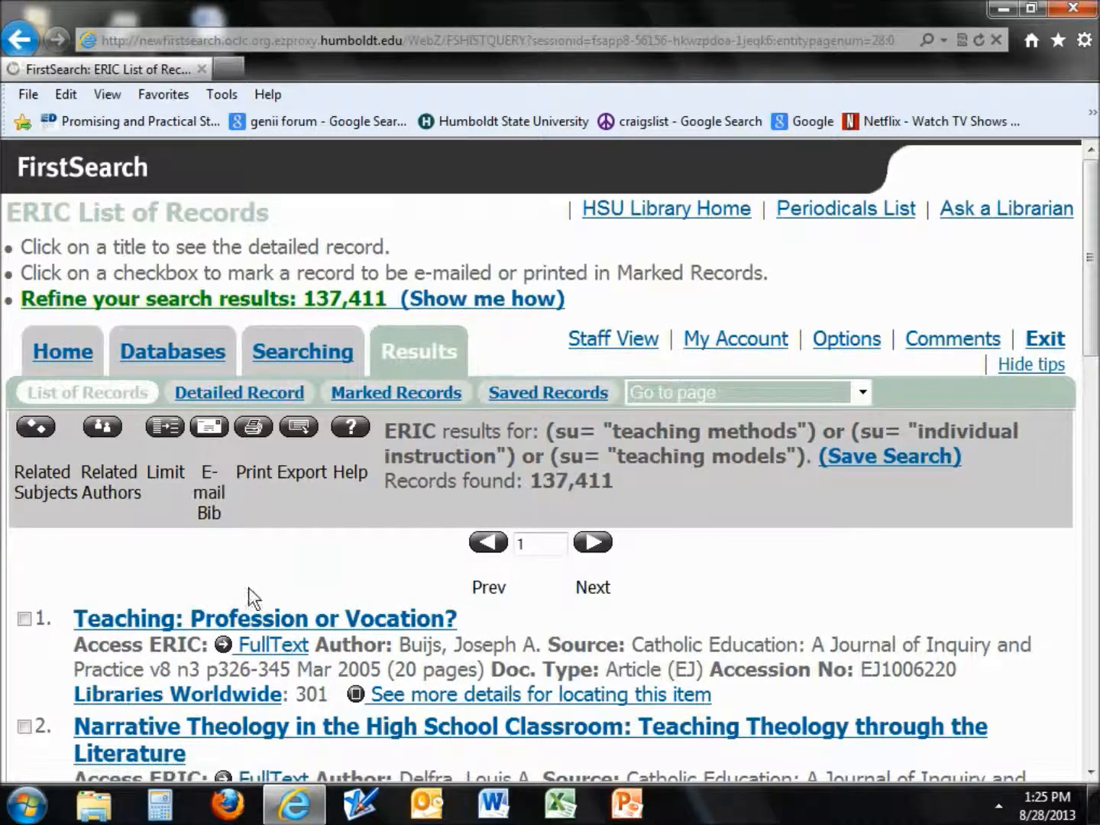
# - Return to the previous searches and change the selected terms from #1–#3 to the five computer-related searches, #4 through #8
pyautogui.click(19, 40)
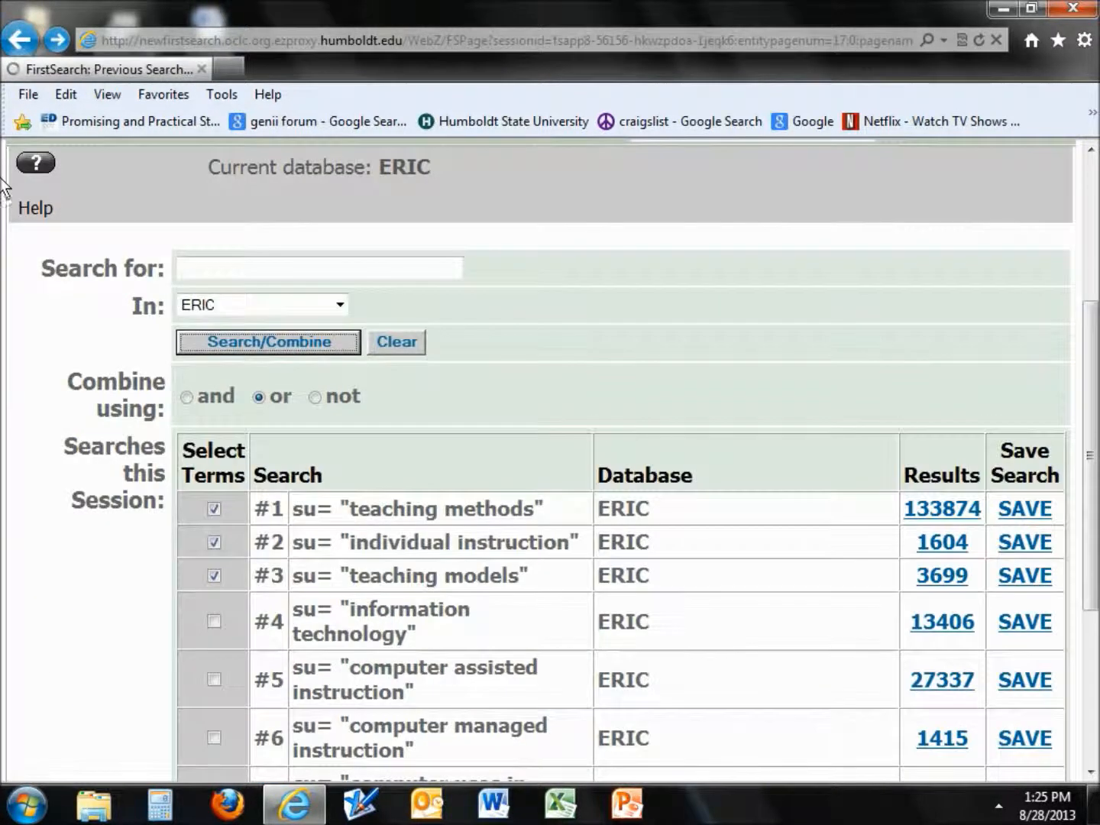
pyautogui.scroll(-4, 28, 468)
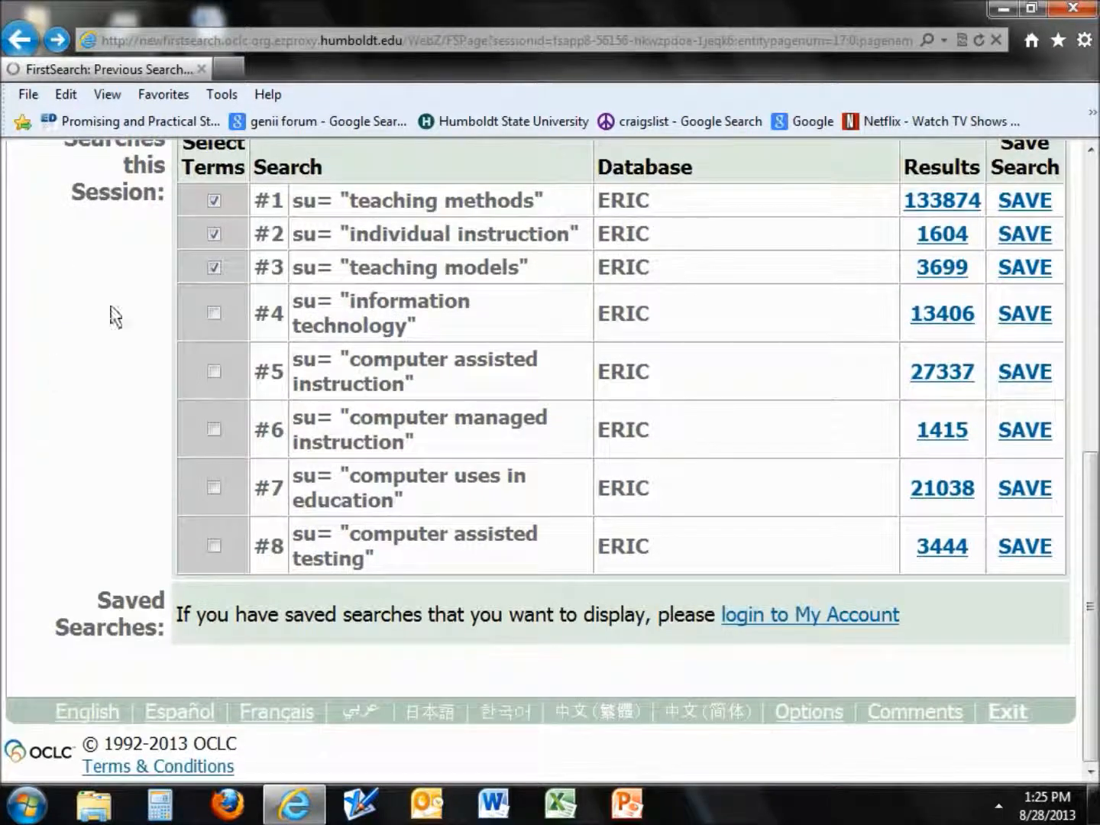
pyautogui.click(214, 313)
pyautogui.click(215, 374)
pyautogui.click(214, 268)
pyautogui.click(214, 234)
pyautogui.click(214, 200)
pyautogui.click(214, 431)
pyautogui.click(213, 487)
pyautogui.click(213, 545)
# - Combine the selected computer-related searches using "or", and run the combined search in ERIC
pyautogui.scroll(5, 103, 481)
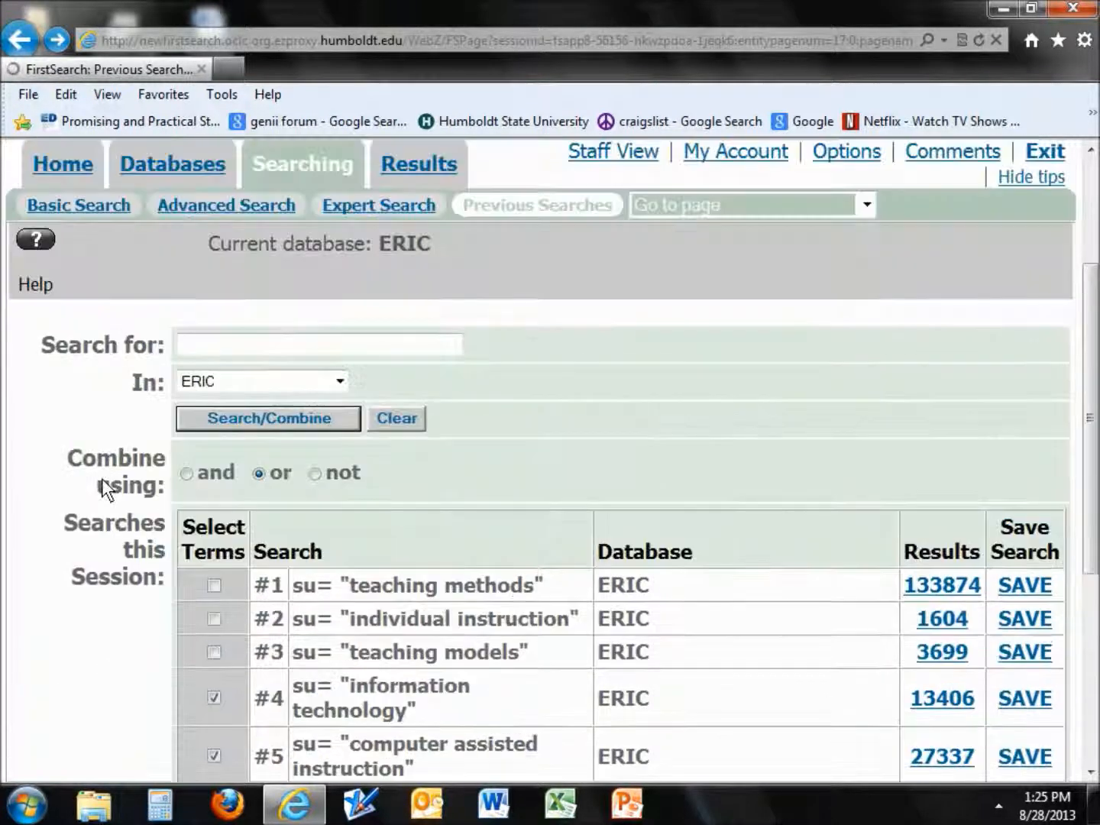
pyautogui.click(190, 475)
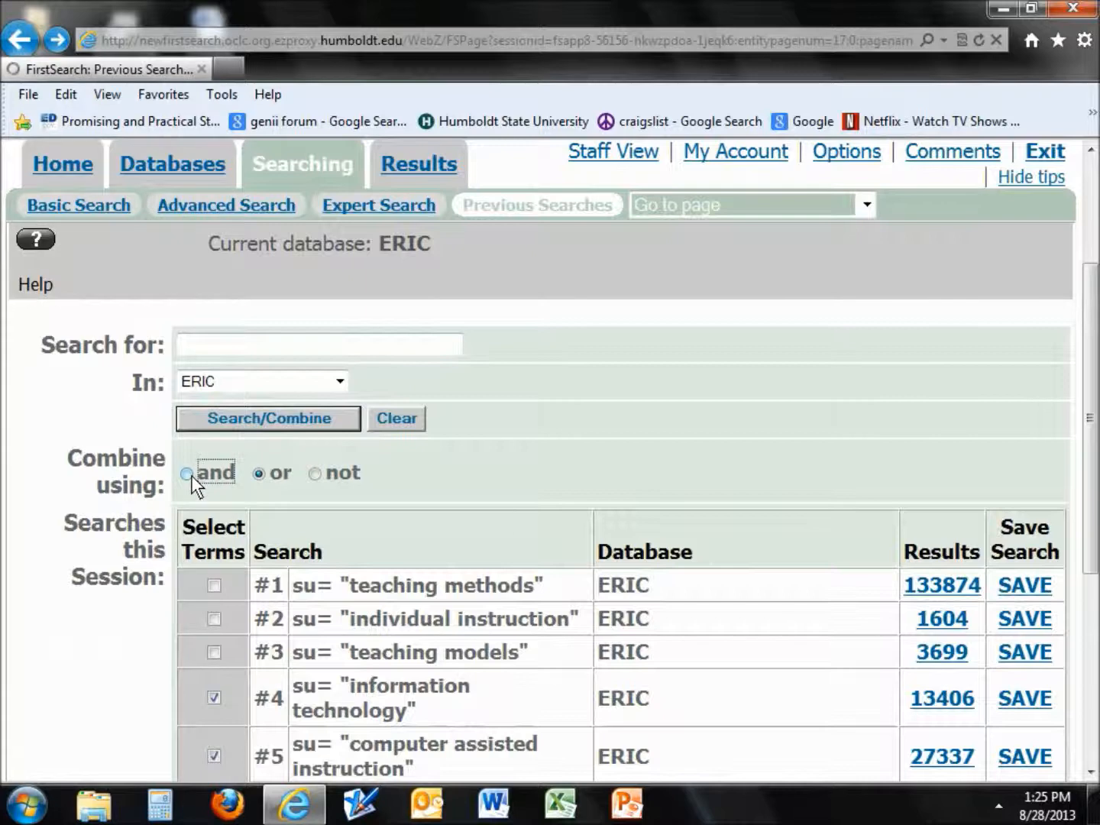
pyautogui.click(258, 473)
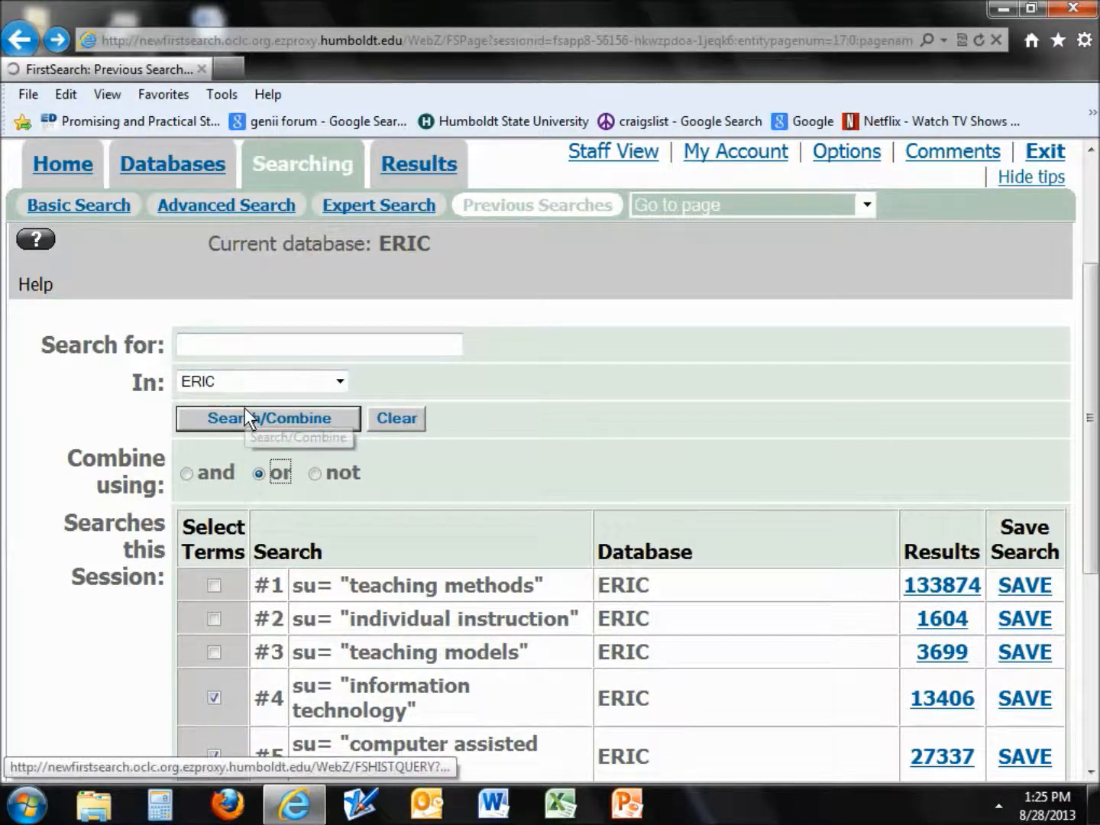
pyautogui.scroll(-2, 104, 539)
pyautogui.scroll(-3, 103, 539)
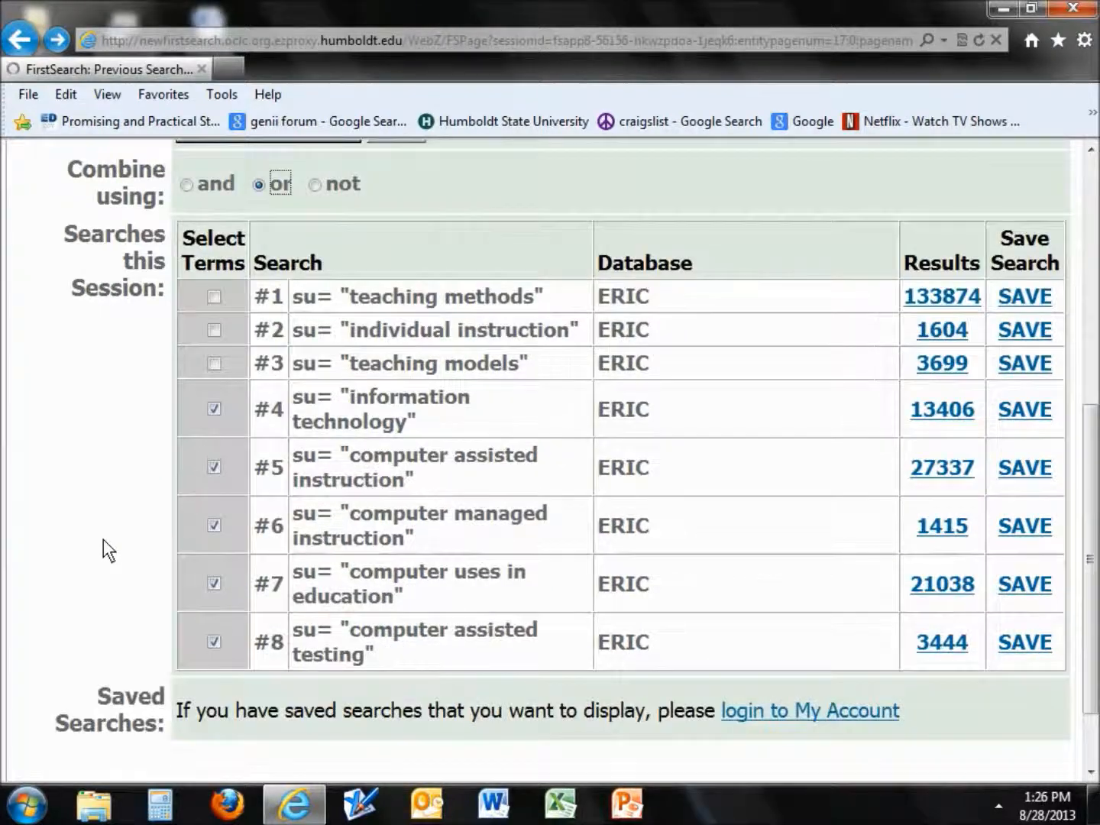
pyautogui.scroll(5, 104, 538)
pyautogui.click(268, 417)
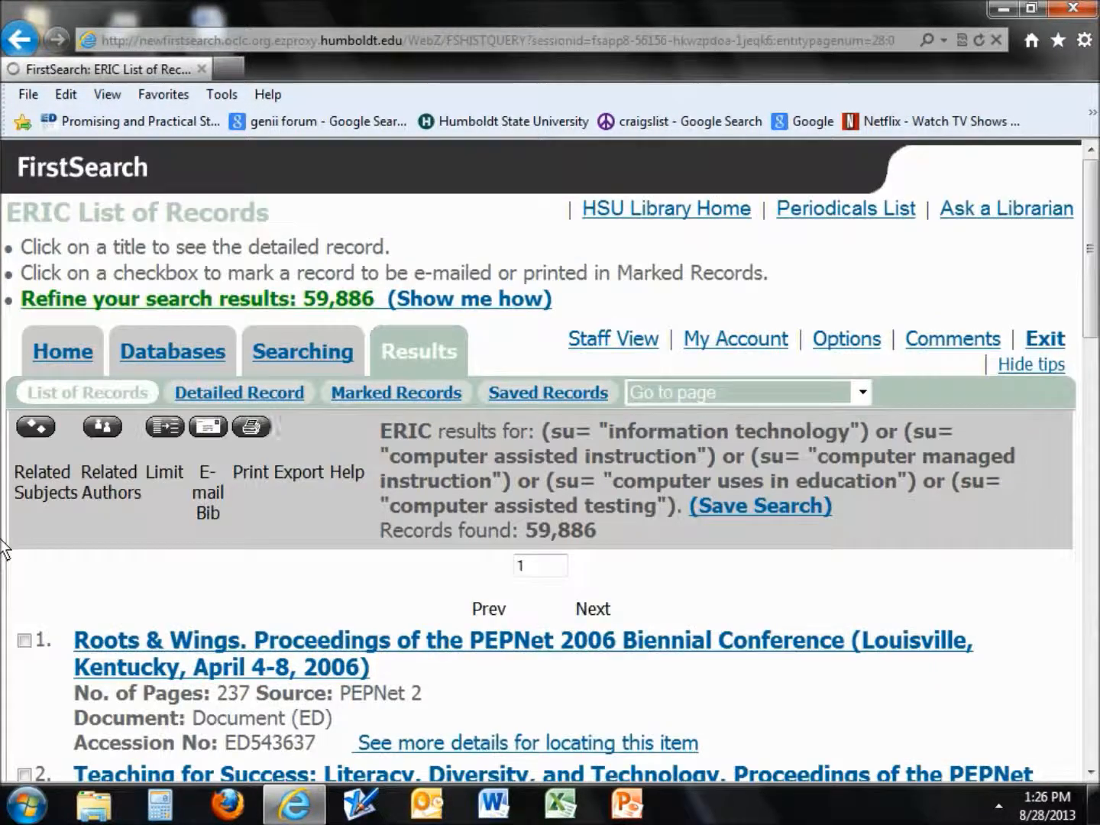
pyautogui.doubleClick(577, 527)
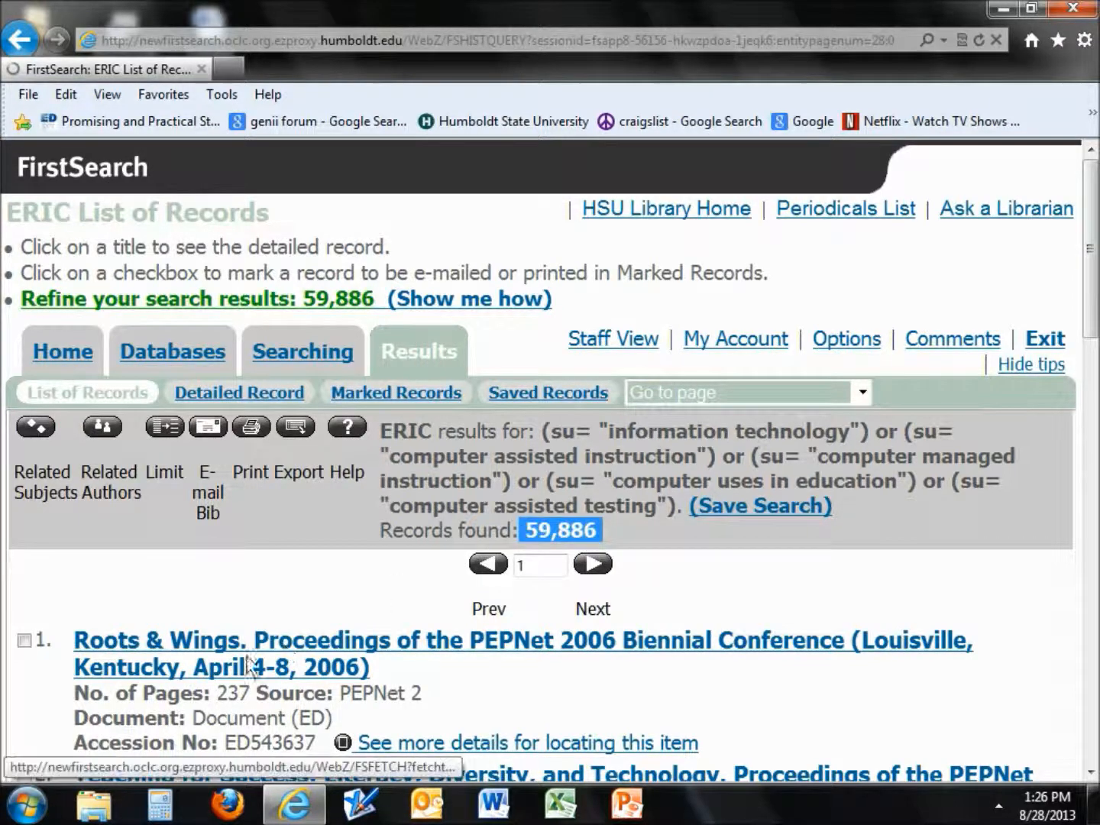
# - Go to the Previous Searches page and bring up the two combined searches, #12 and #13
pyautogui.click(862, 395)
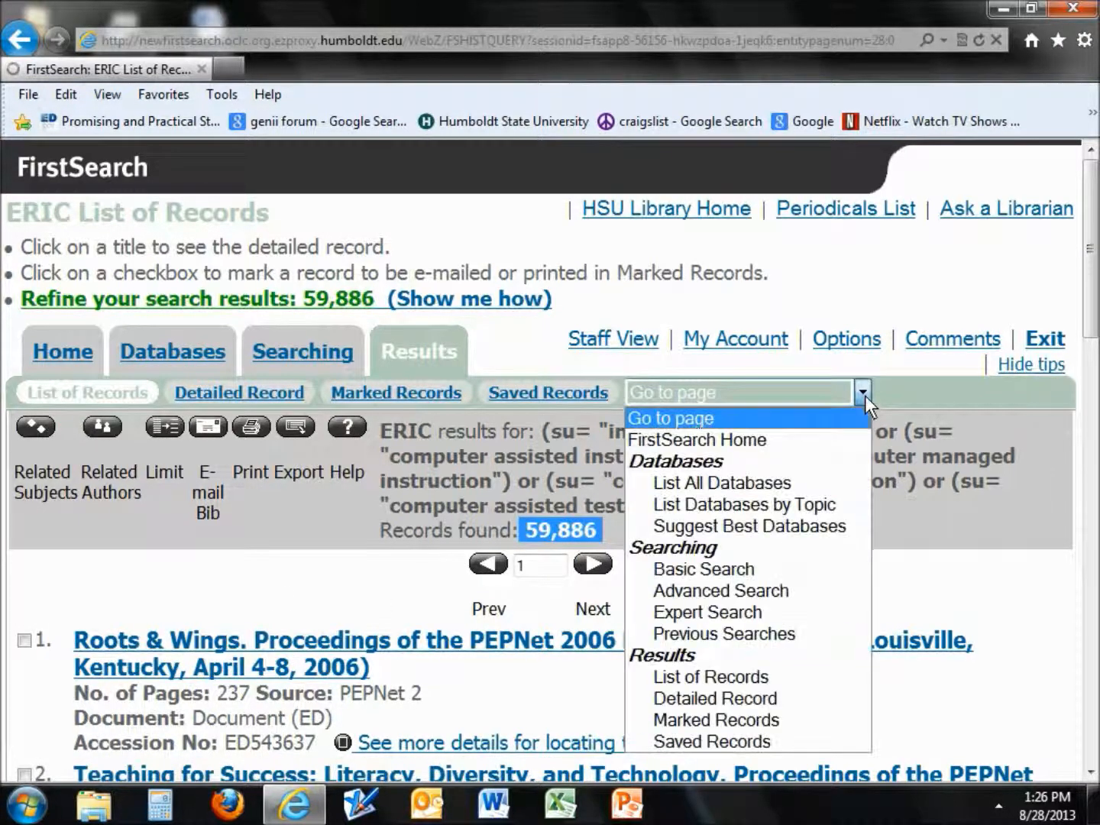
pyautogui.click(724, 635)
pyautogui.scroll(-5, 3, 504)
pyautogui.scroll(-10, 4, 504)
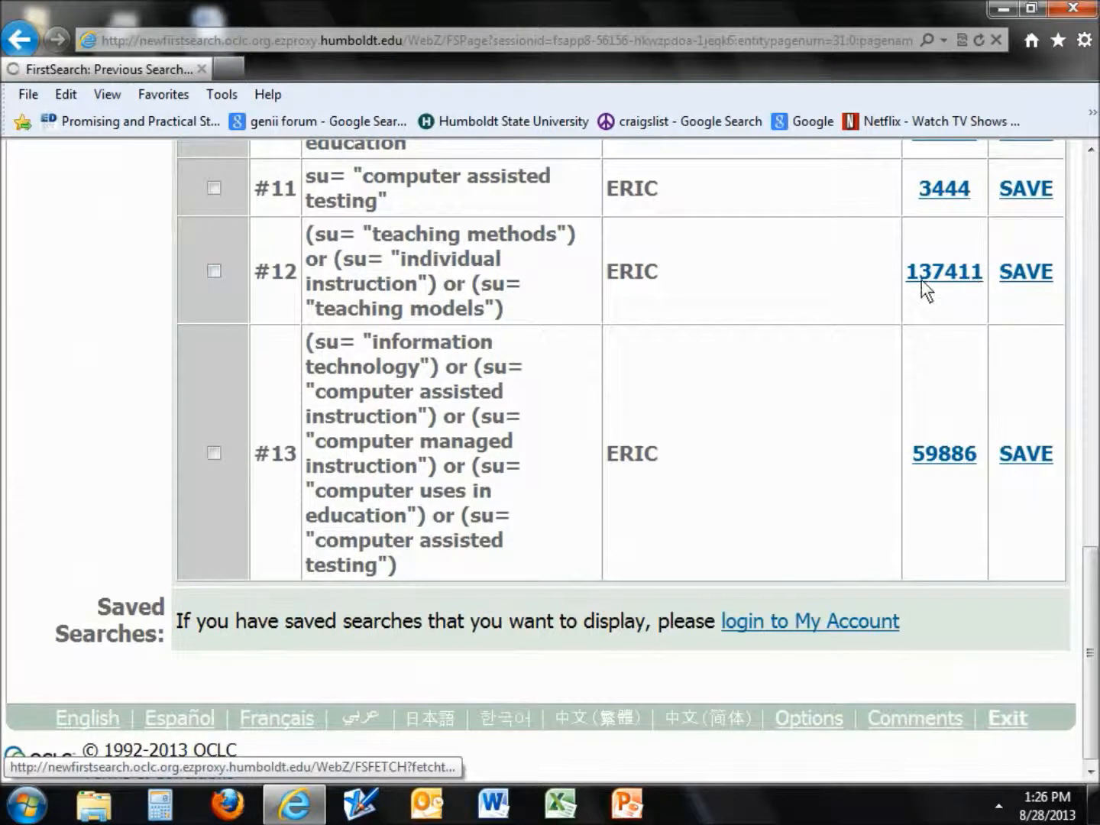
# - Combine the two "or" searches, #12 and #13, using "and", and look over the resulting ERIC records
pyautogui.click(214, 271)
pyautogui.click(216, 453)
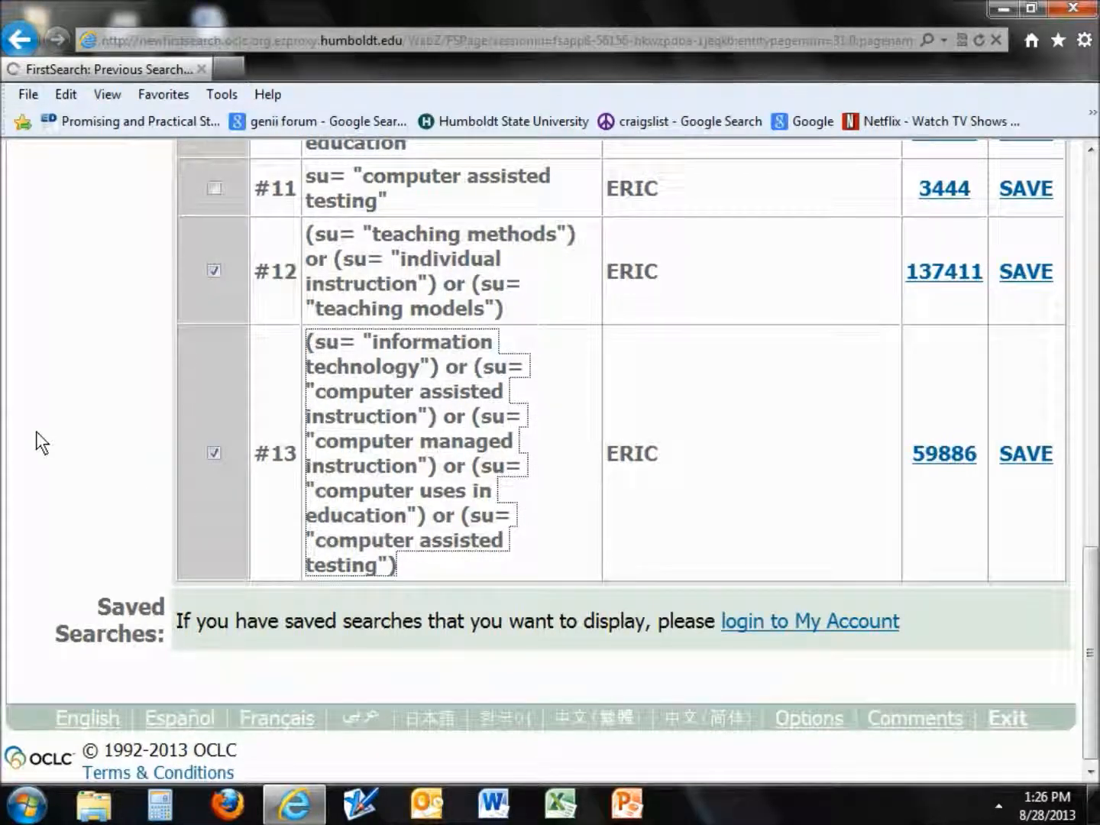
pyautogui.scroll(4, 36, 433)
pyautogui.scroll(5, 38, 432)
pyautogui.scroll(4, 37, 431)
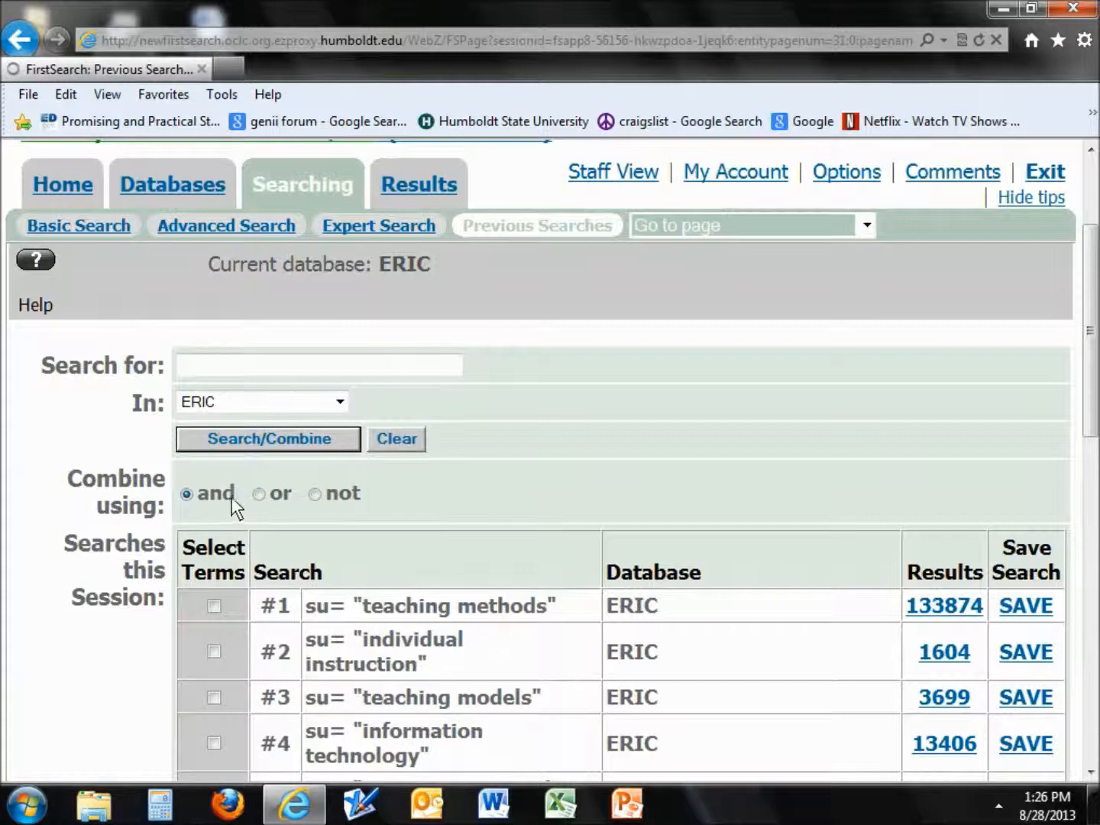
pyautogui.click(229, 498)
pyautogui.click(228, 440)
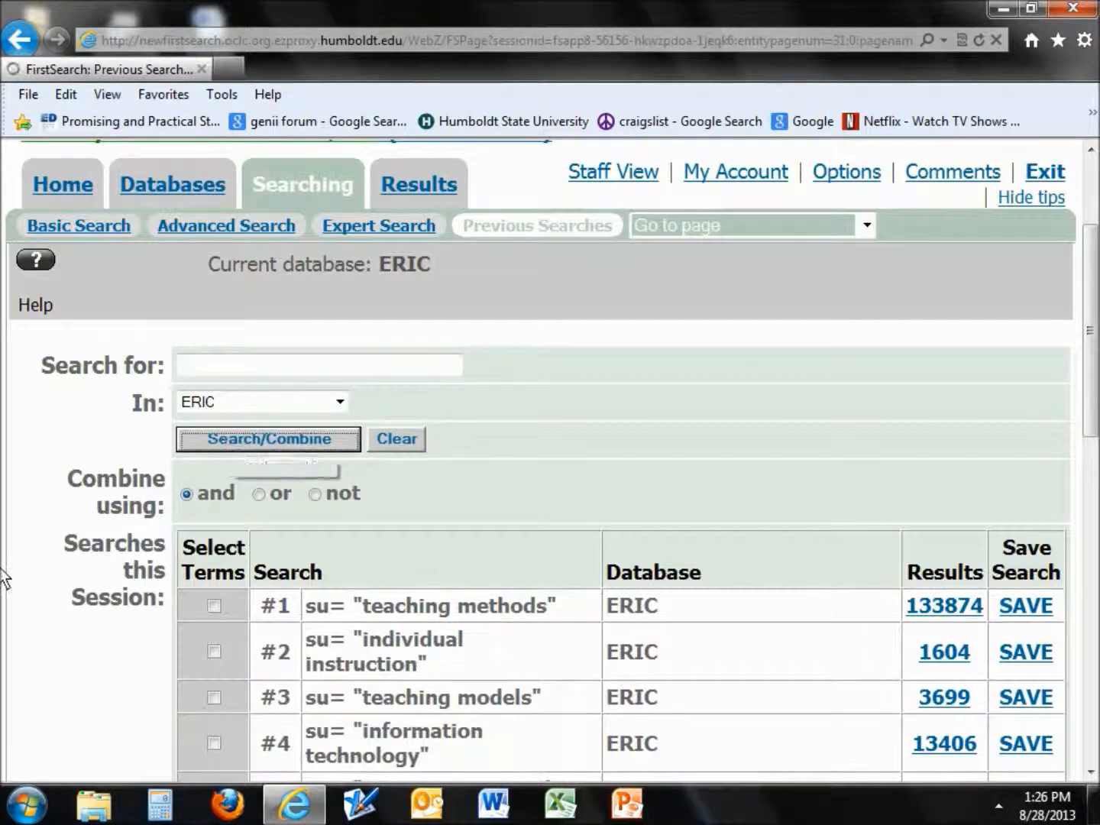
pyautogui.scroll(-5, 70, 542)
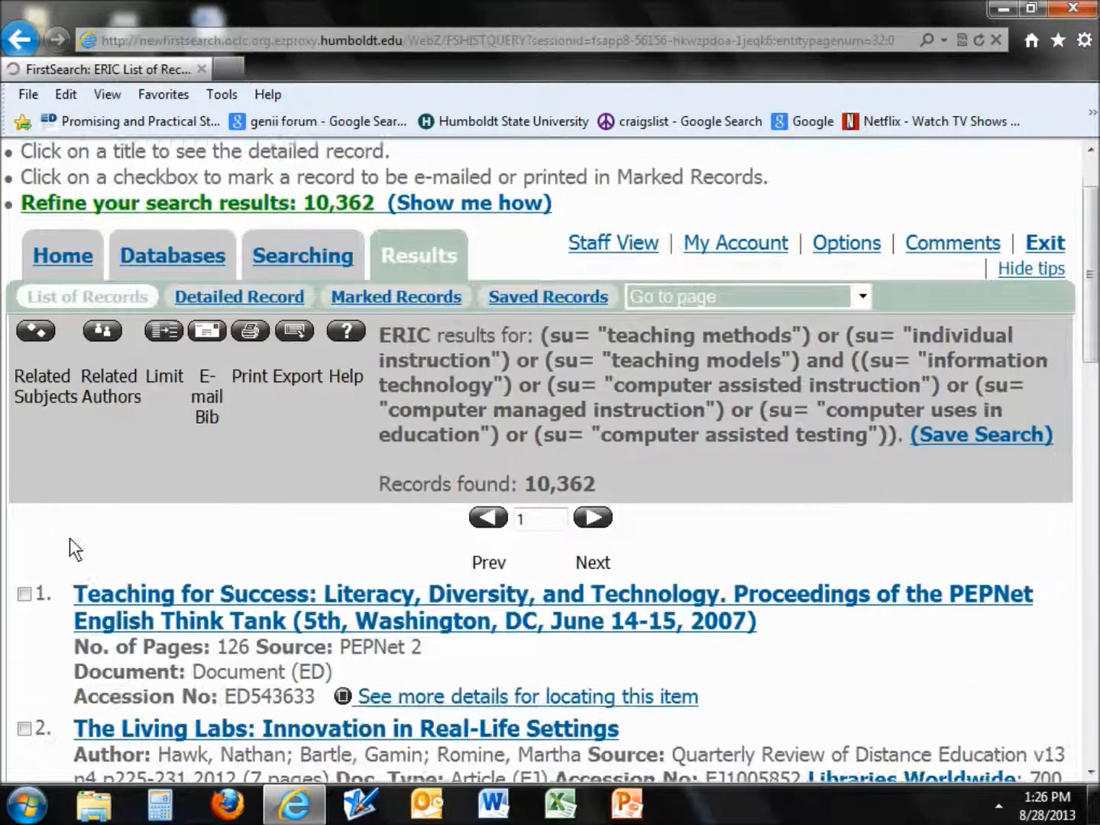
pyautogui.scroll(-1, 69, 547)
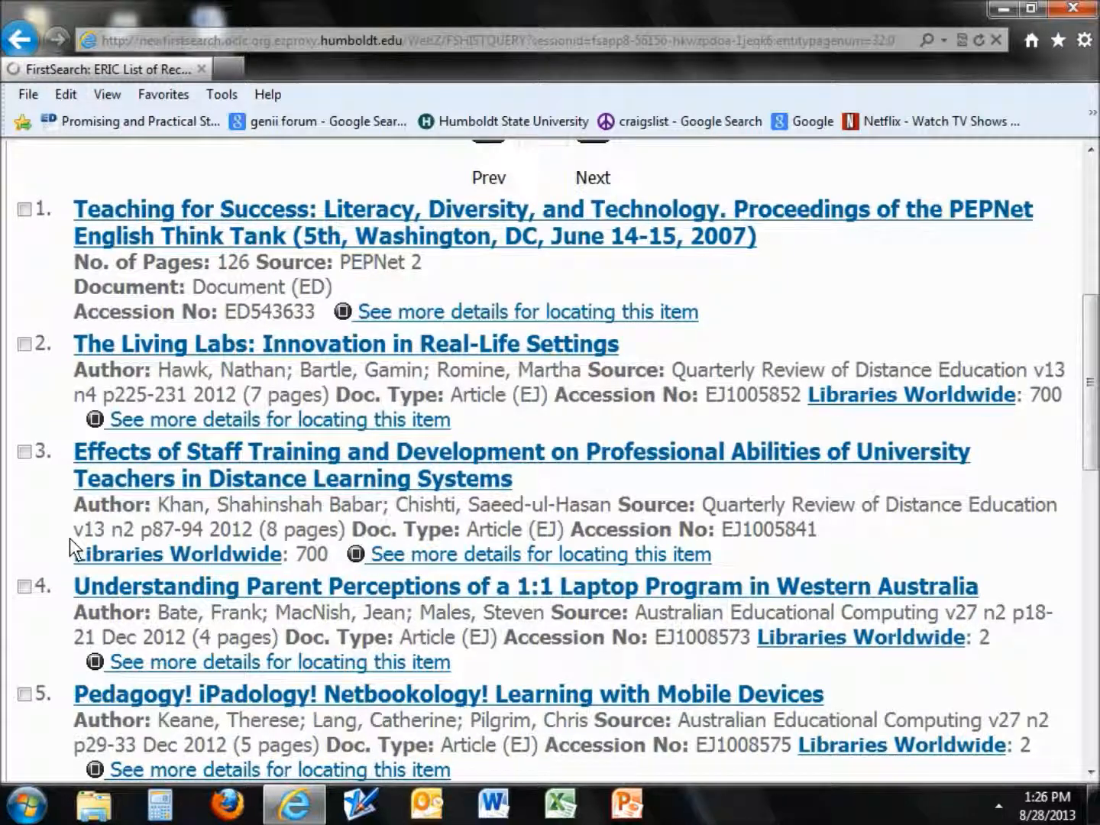
pyautogui.scroll(-1, 70, 538)
pyautogui.scroll(6, 70, 539)
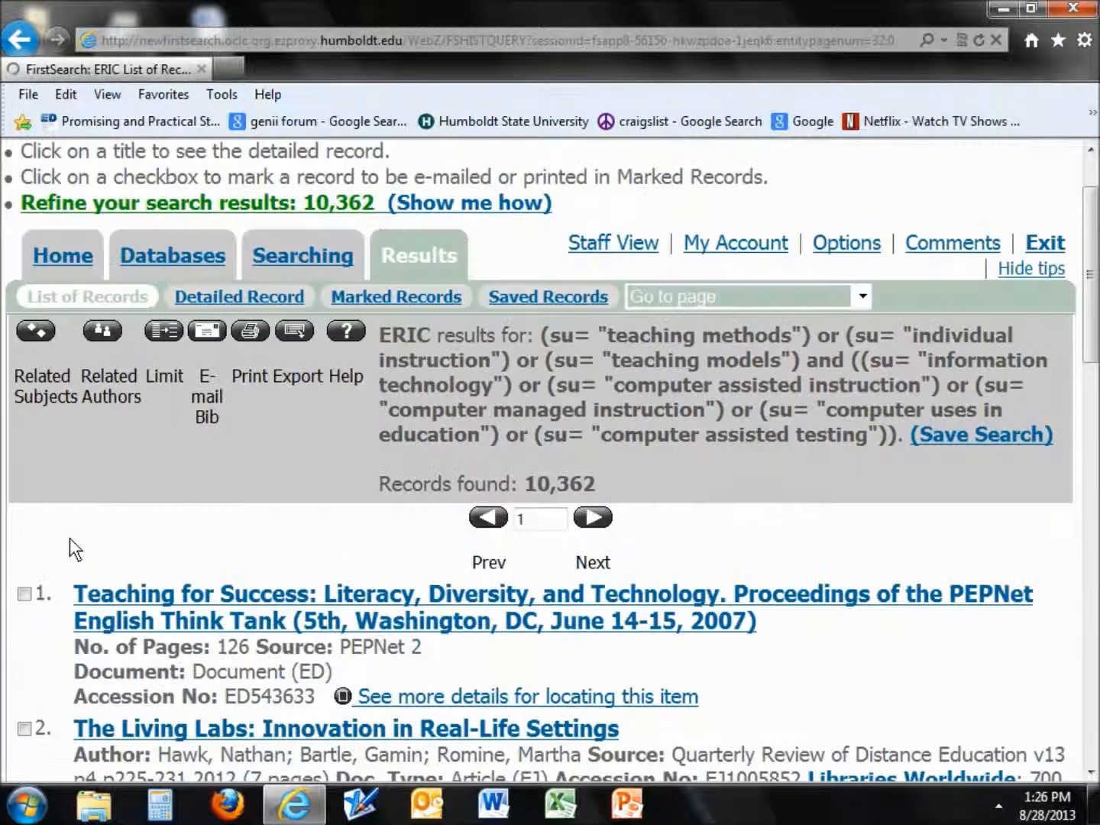
pyautogui.moveTo(608, 585); pyautogui.dragTo(531, 579)
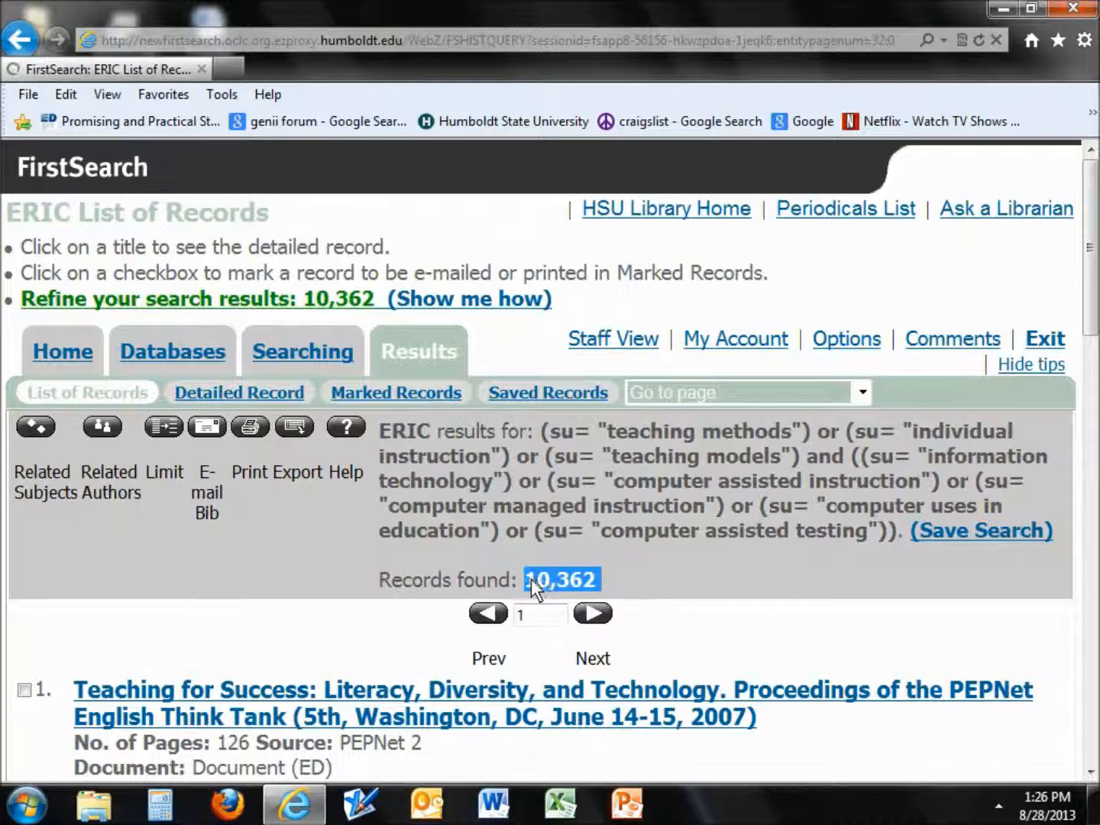
# - Limit the combined results by the subject heading Computer Assisted Instruction
pyautogui.click(167, 429)
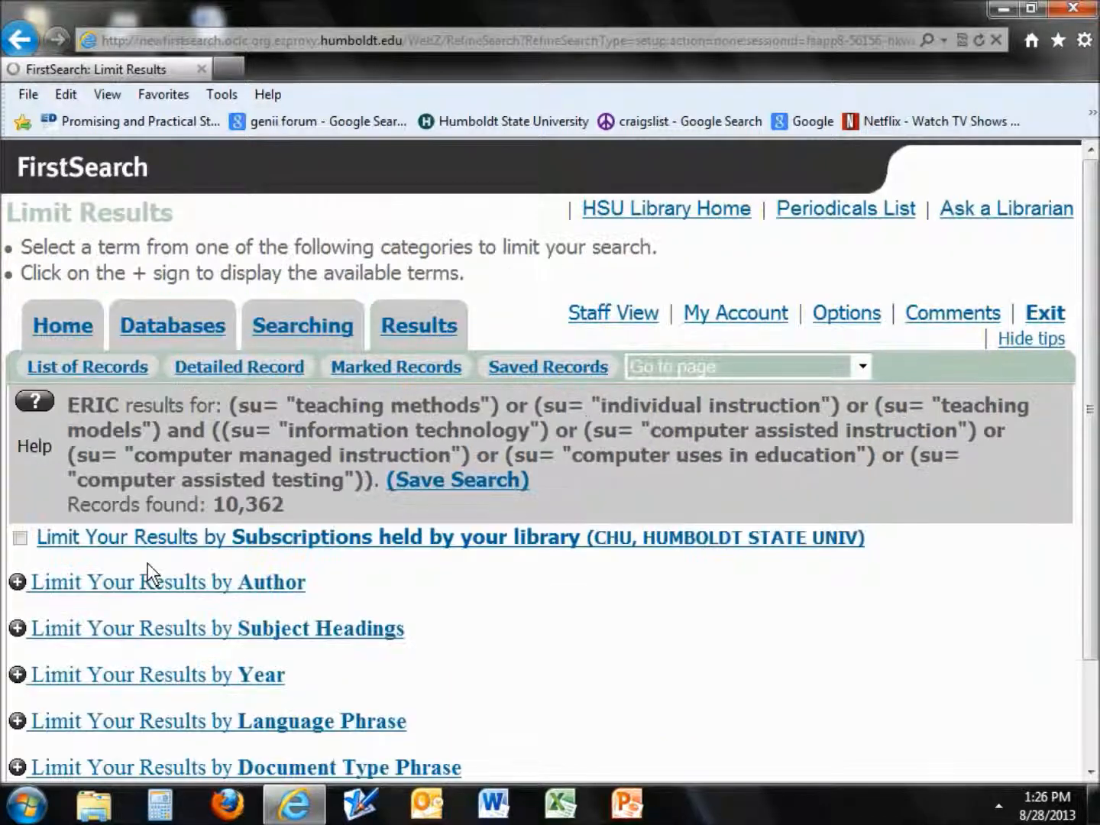
pyautogui.scroll(-3, 634, 679)
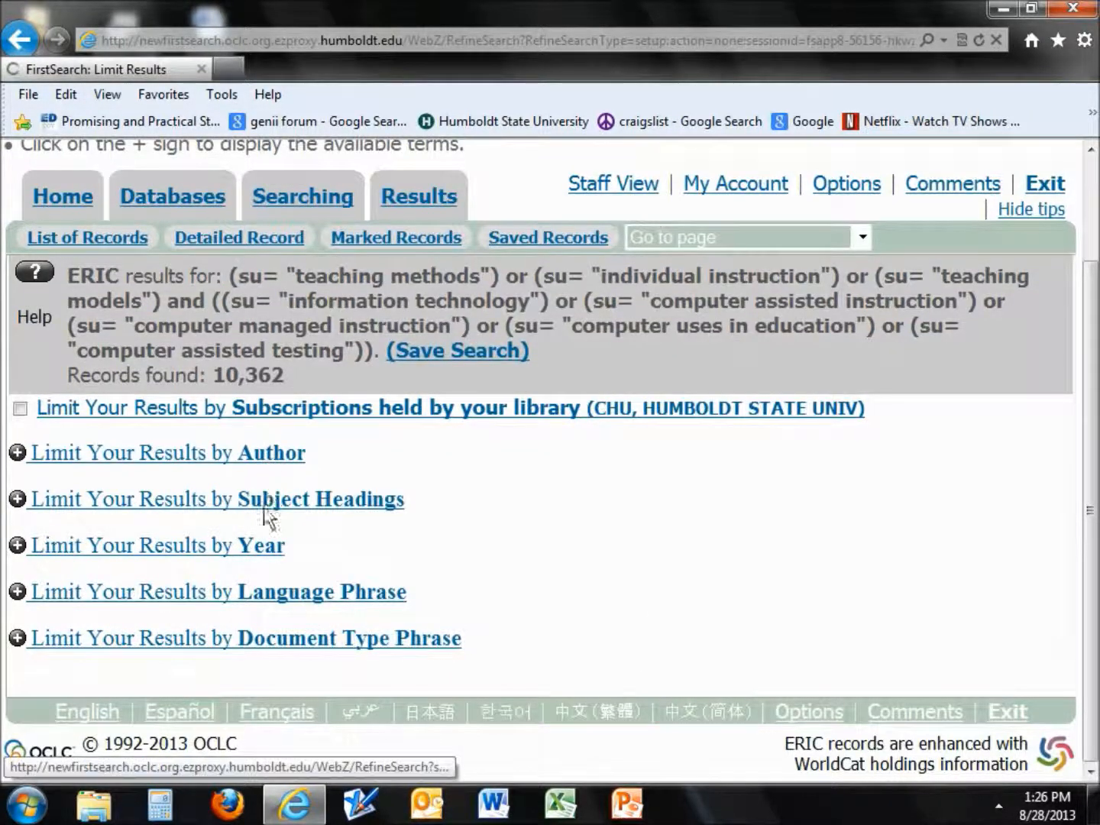
pyautogui.click(359, 503)
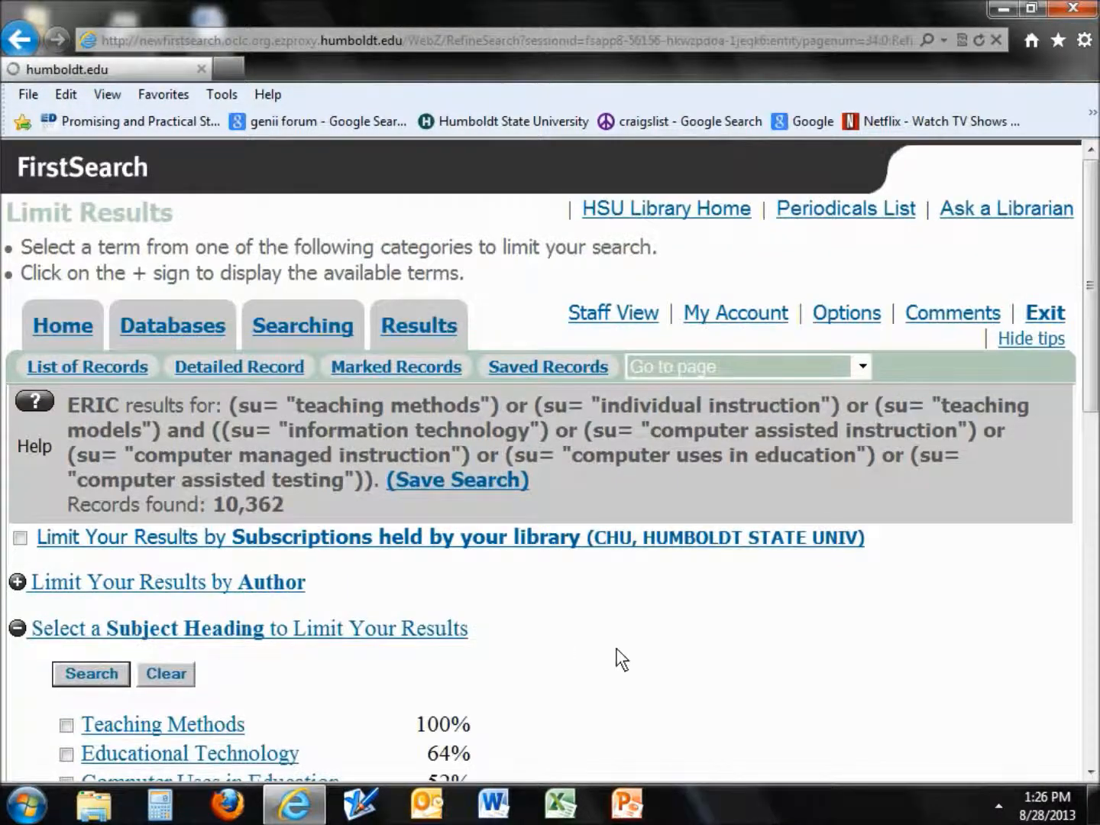
pyautogui.scroll(-3, 642, 650)
pyautogui.scroll(-3, 663, 637)
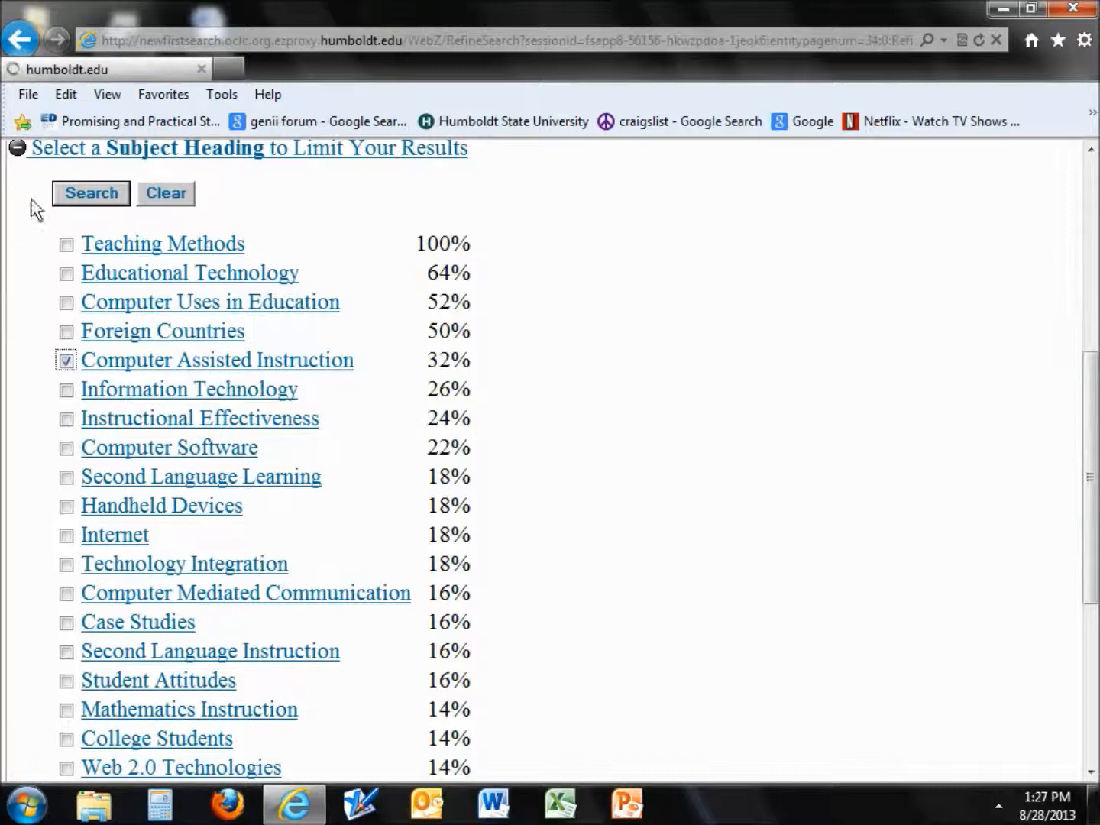
pyautogui.click(70, 191)
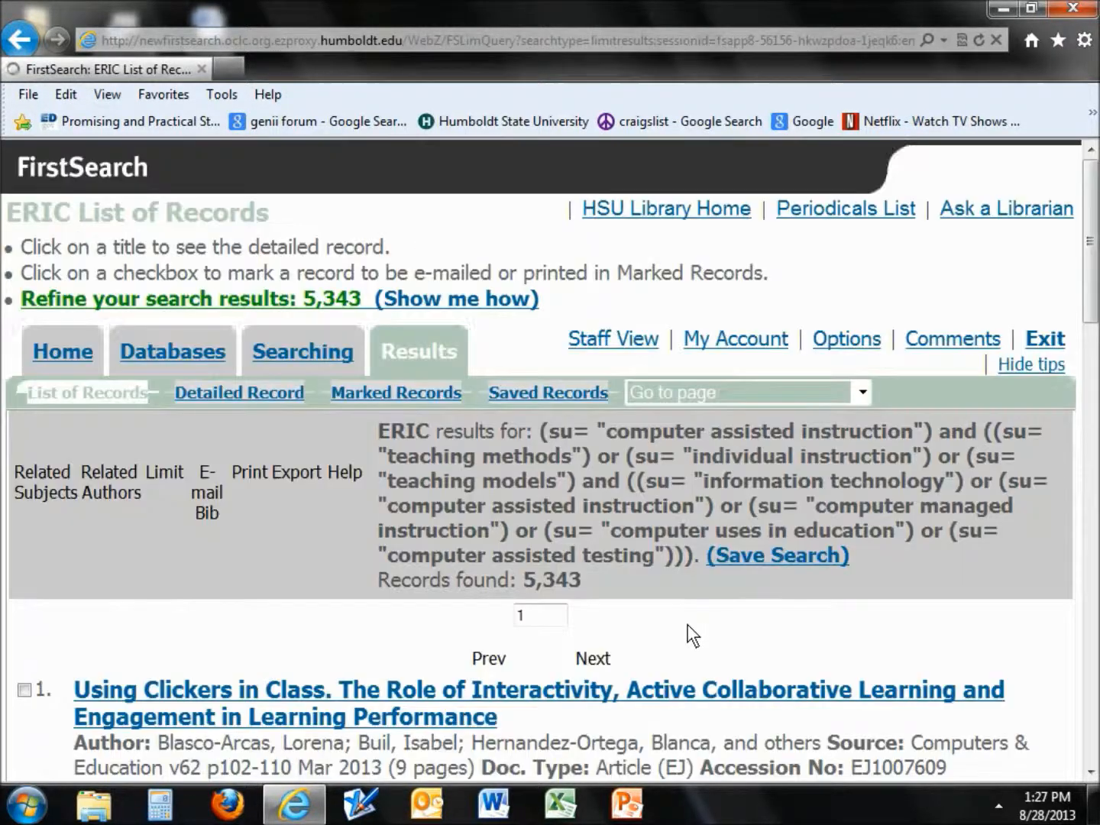
pyautogui.moveTo(610, 578); pyautogui.dragTo(528, 578)
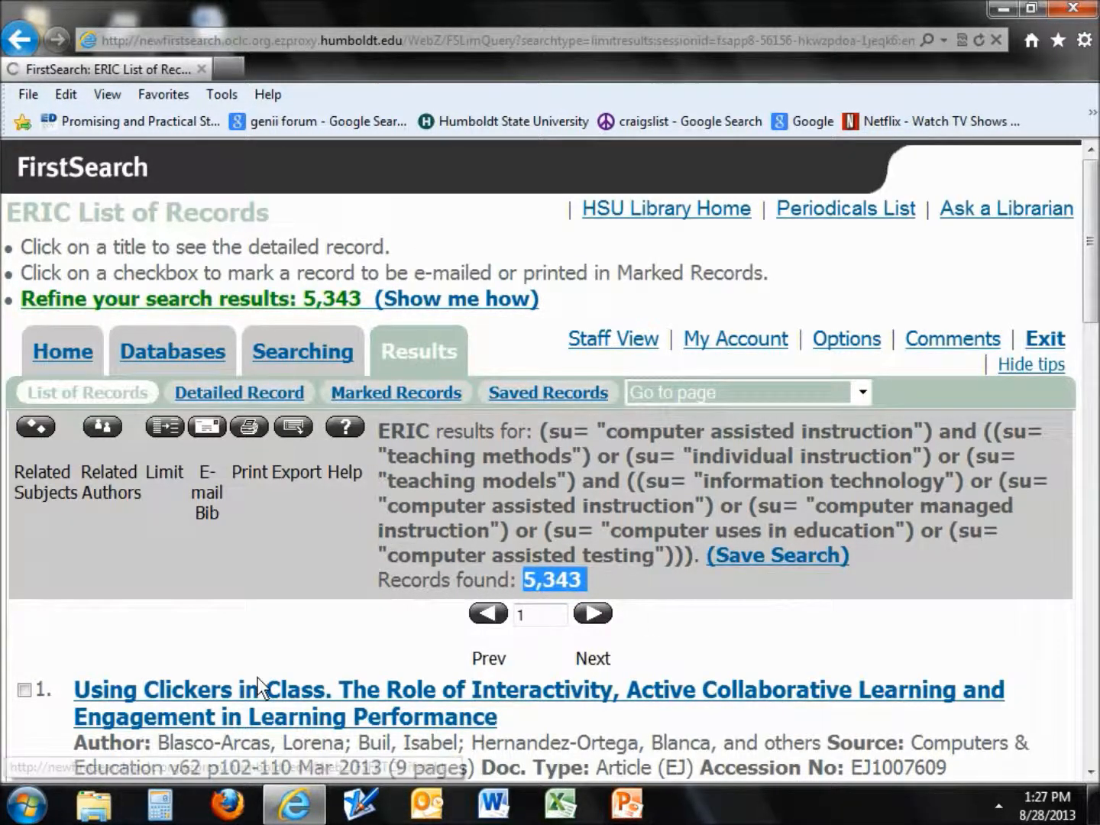
# - Limit the narrowed results further by the subject heading Instructional Effectiveness
pyautogui.click(165, 425)
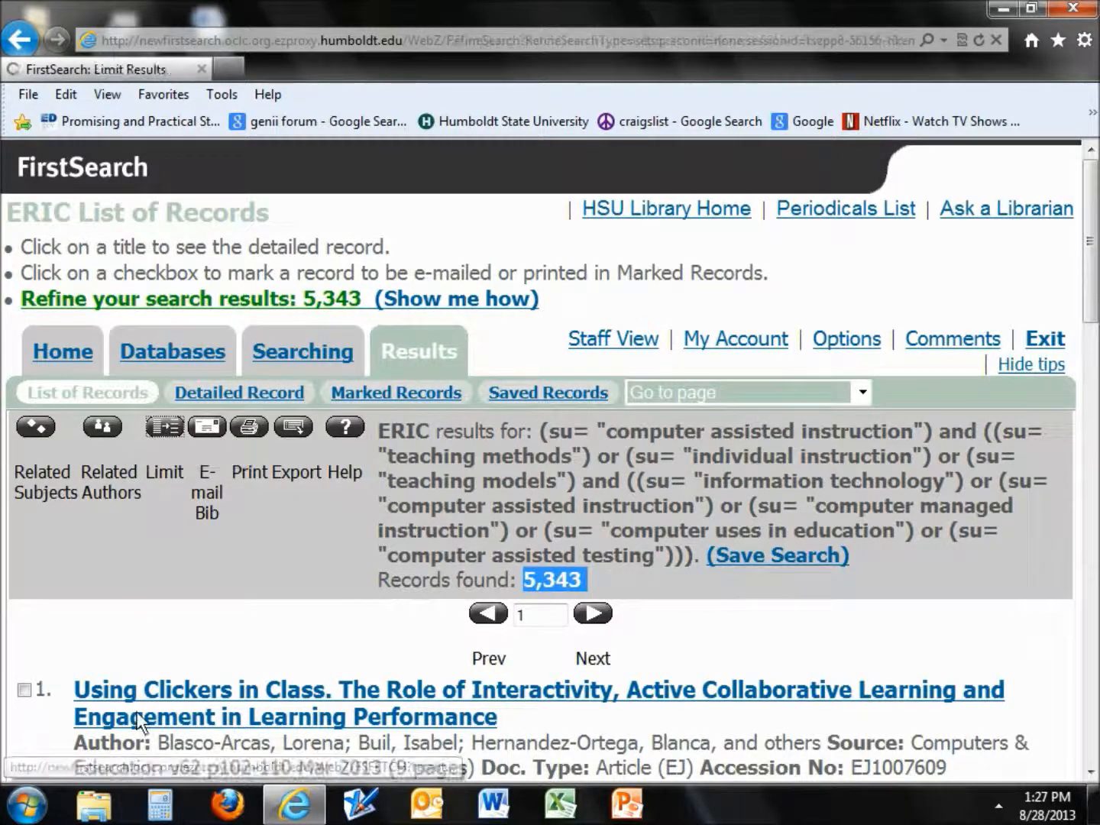
pyautogui.click(380, 638)
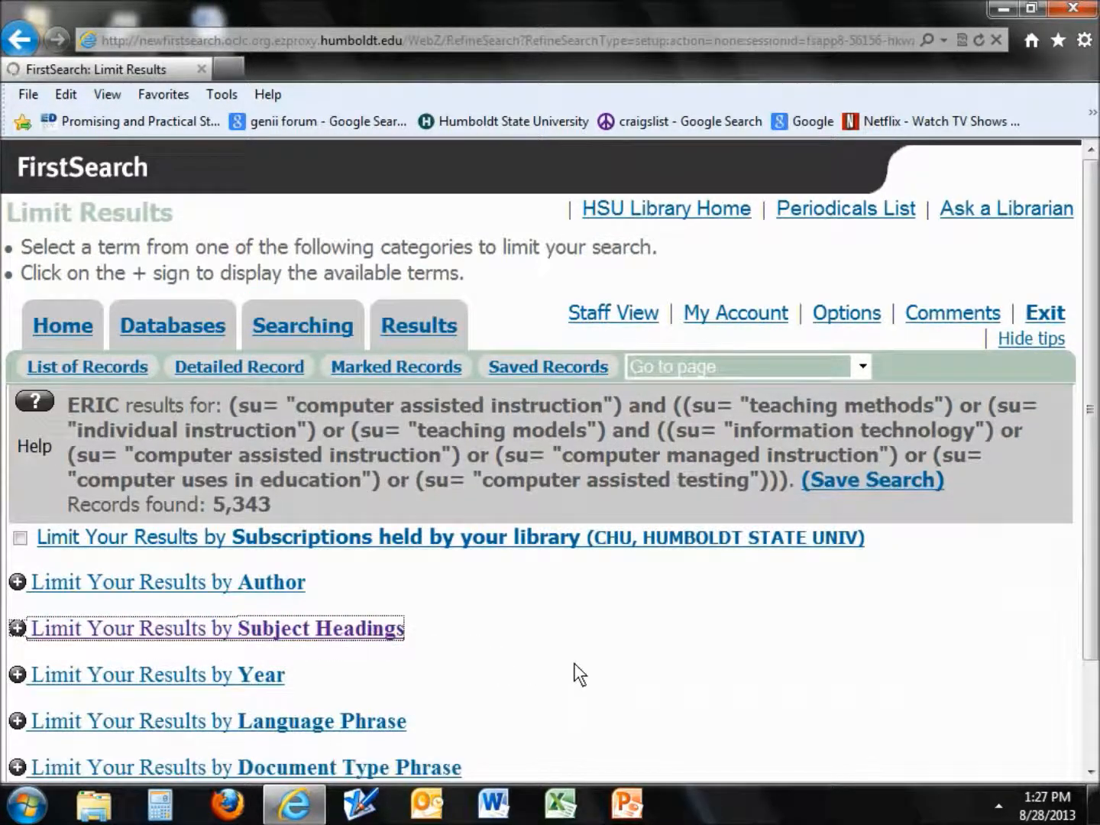
pyautogui.scroll(-5, 581, 674)
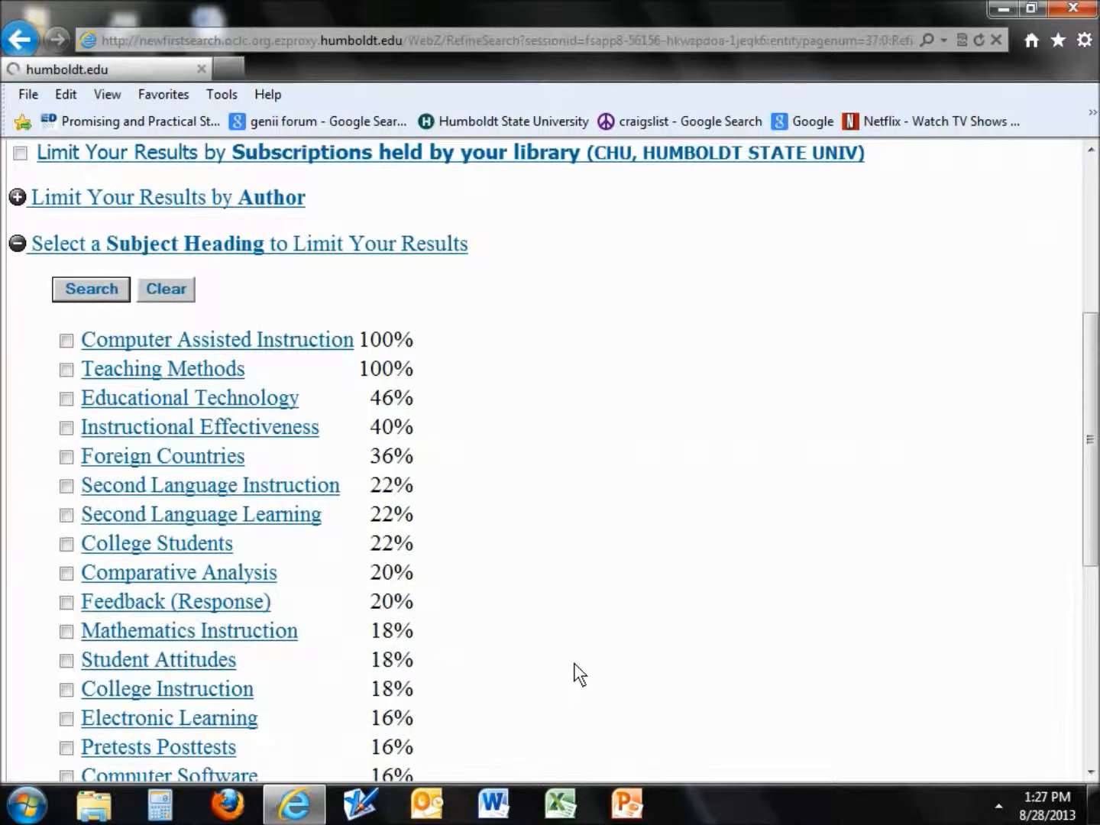
pyautogui.scroll(-1, 580, 674)
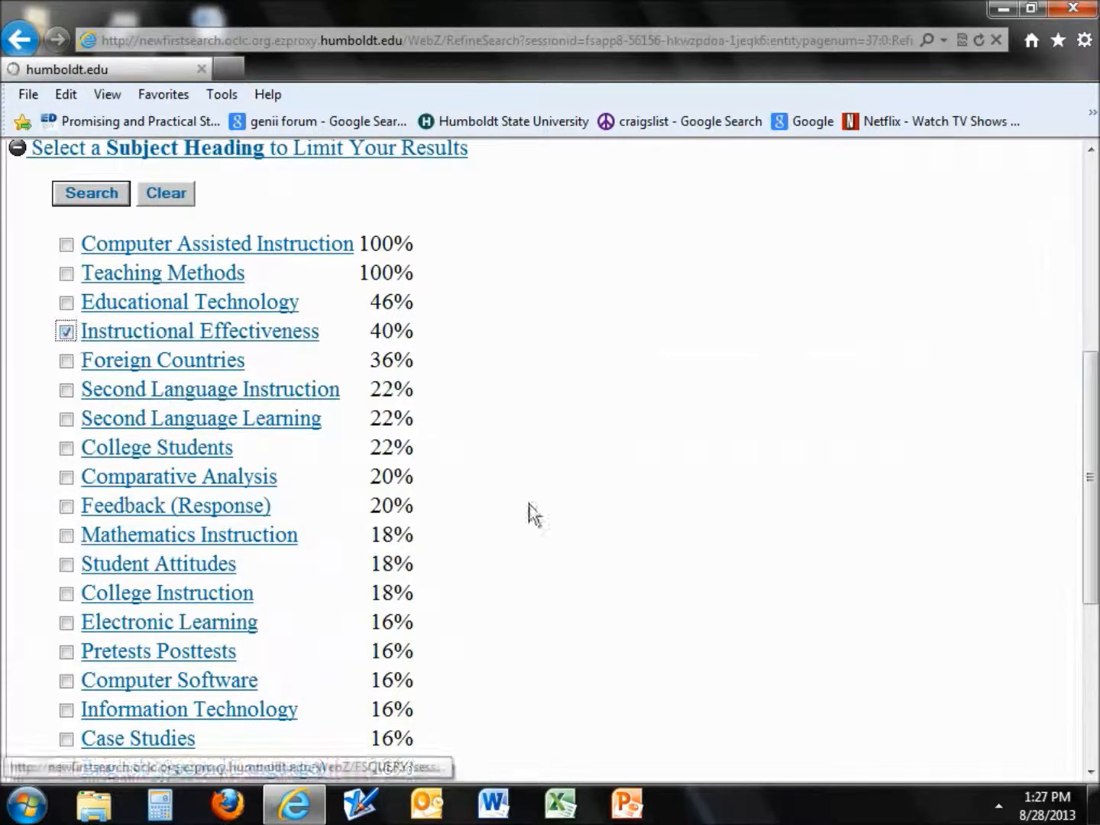
pyautogui.click(86, 195)
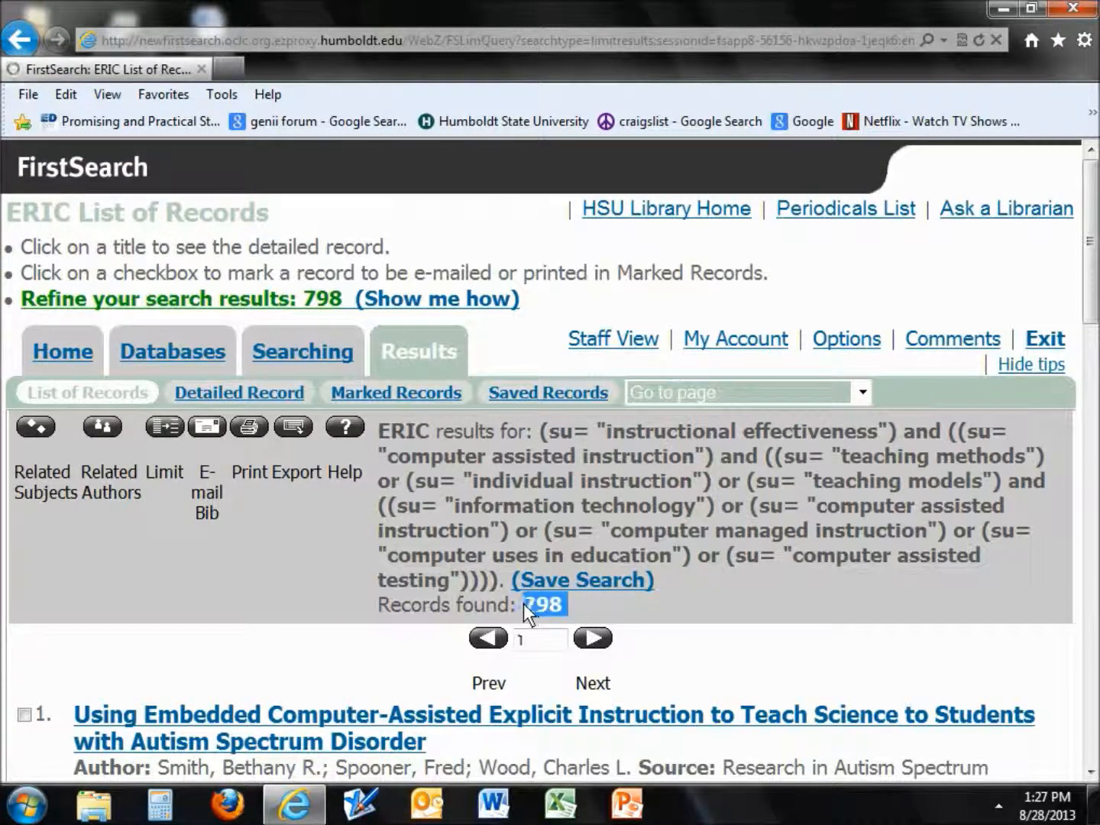
# - Copy the full ERIC search statement from the results page and paste it into the blank Word document
pyautogui.moveTo(504, 577); pyautogui.dragTo(553, 425)
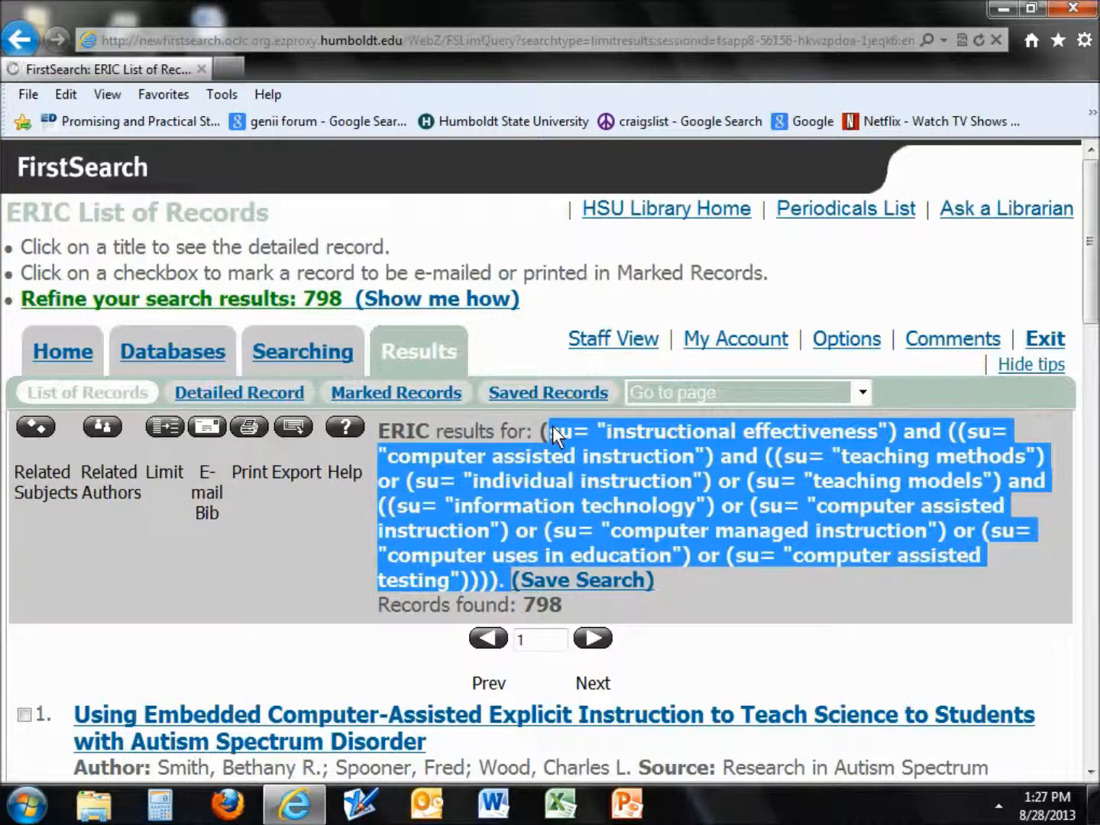
pyautogui.rightClick(505, 478)
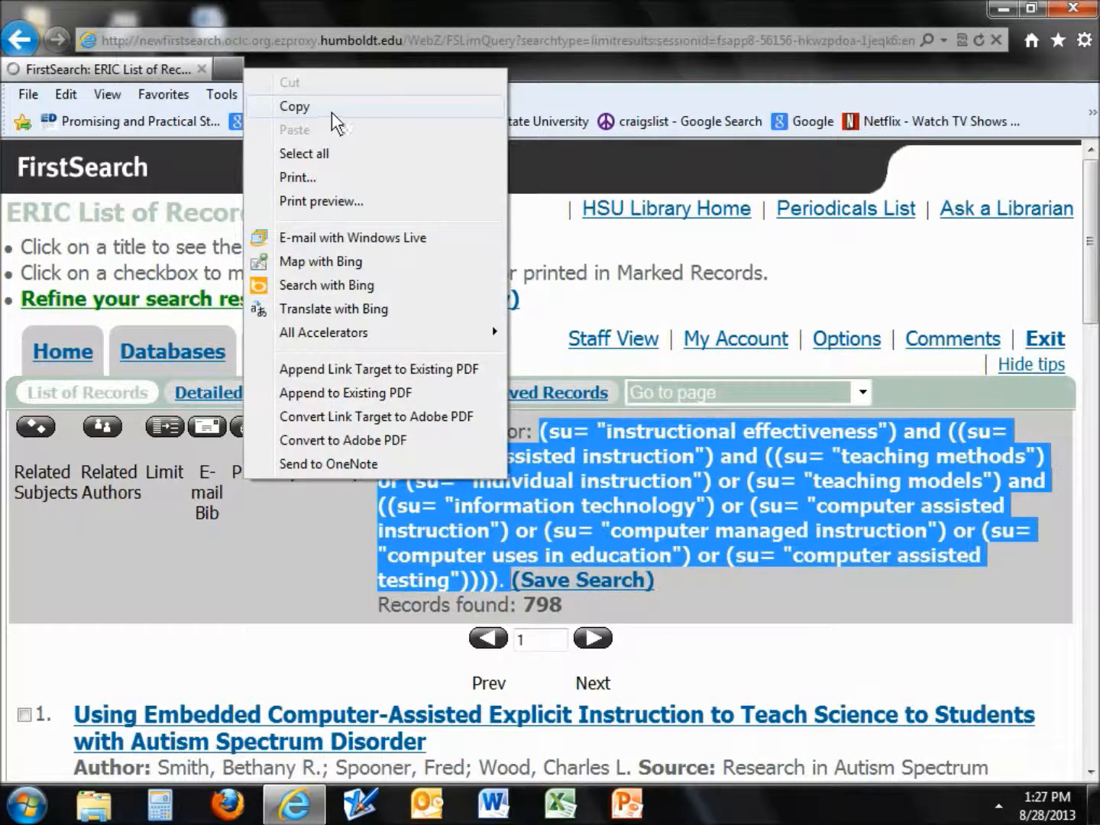
pyautogui.click(331, 112)
pyautogui.click(510, 807)
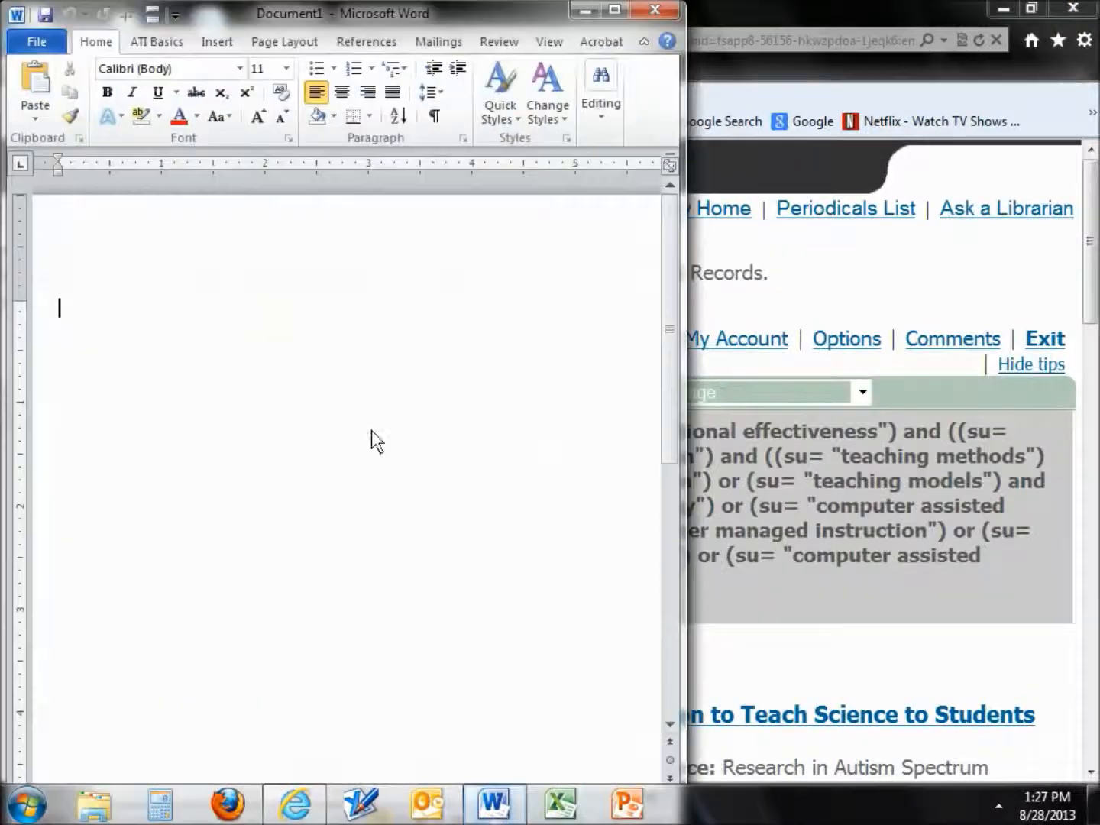
pyautogui.rightClick(371, 430)
pyautogui.click(431, 161)
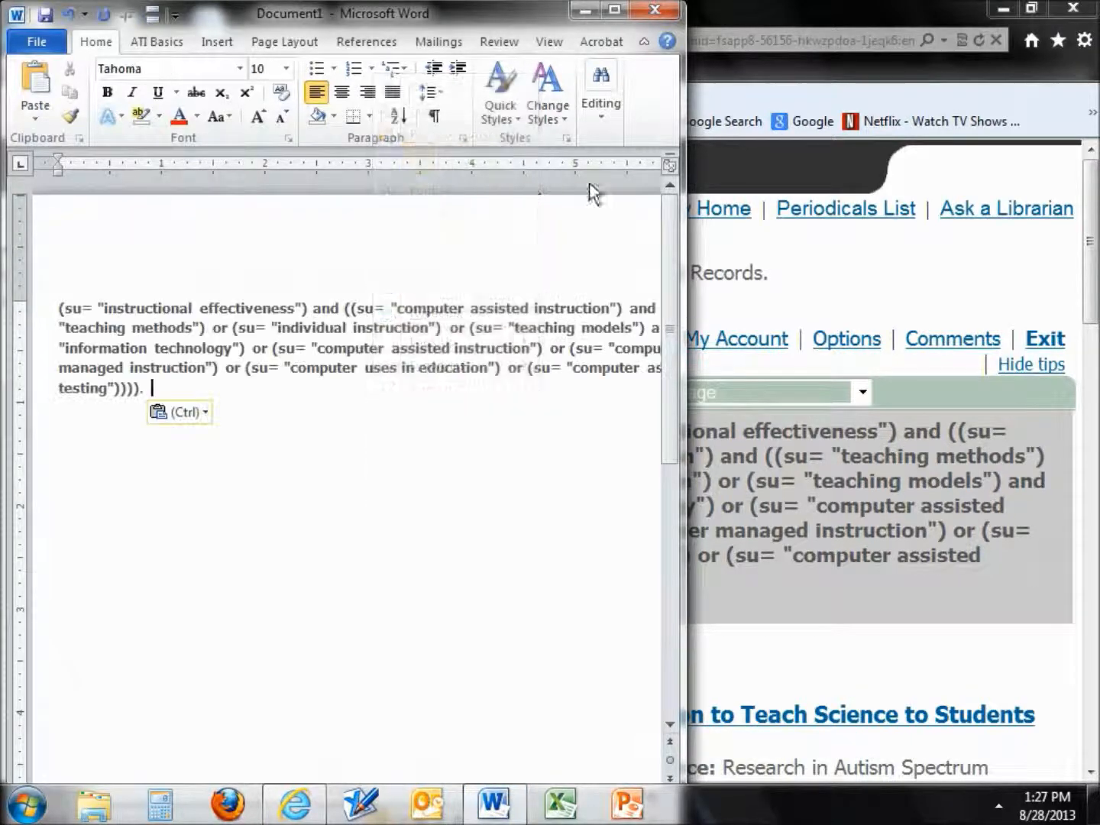
pyautogui.click(575, 13)
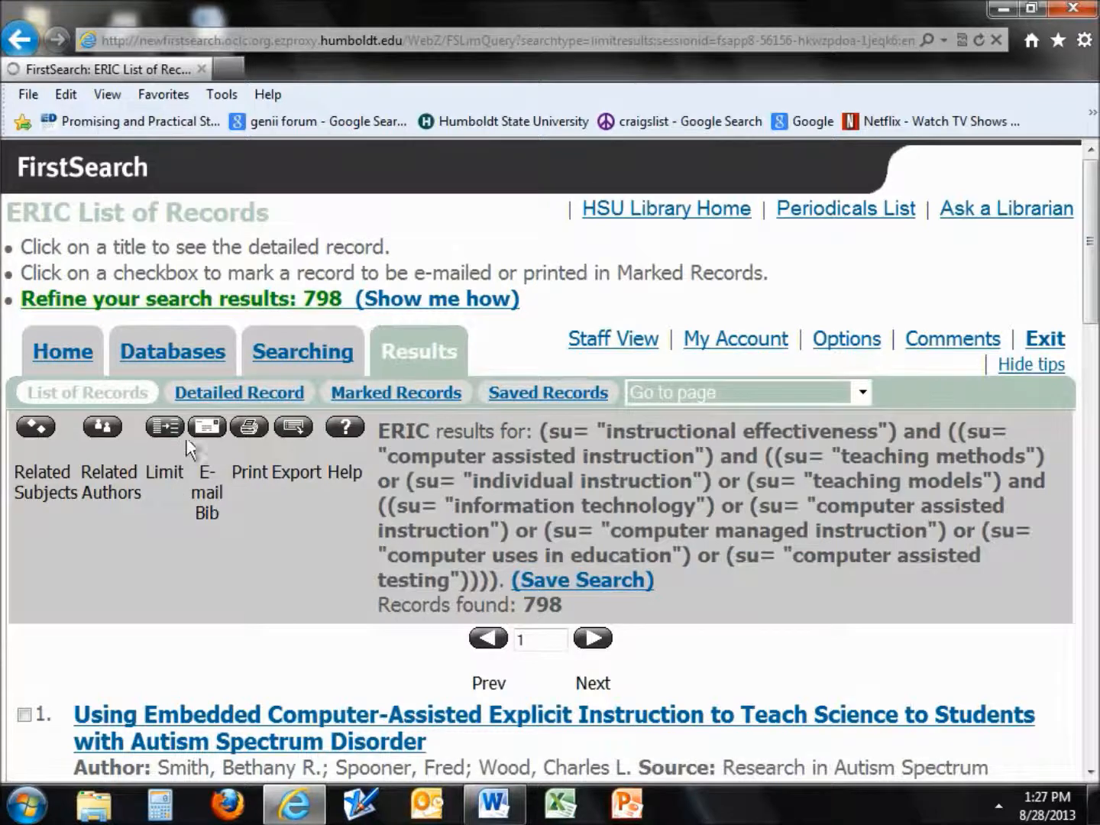
# - Back in FirstSearch, limit the results by the subject heading Comparative Analysis
pyautogui.click(173, 429)
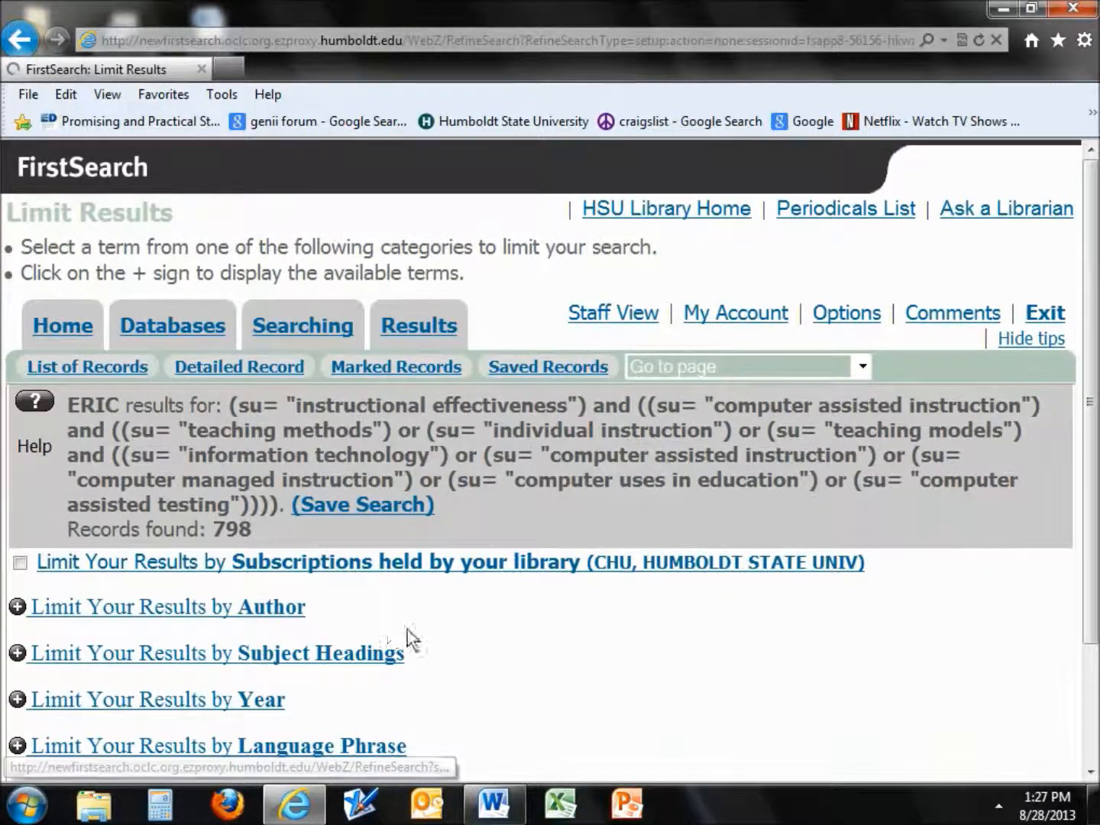
pyautogui.click(382, 653)
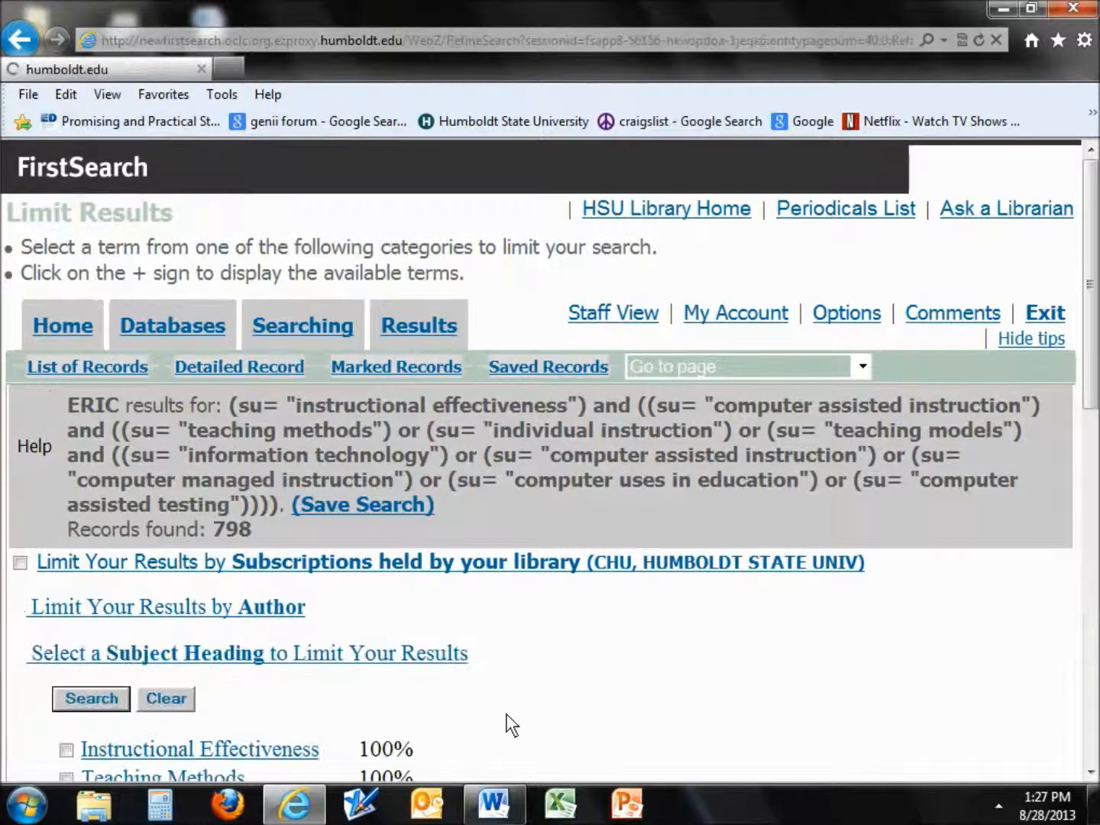
pyautogui.scroll(-5, 512, 725)
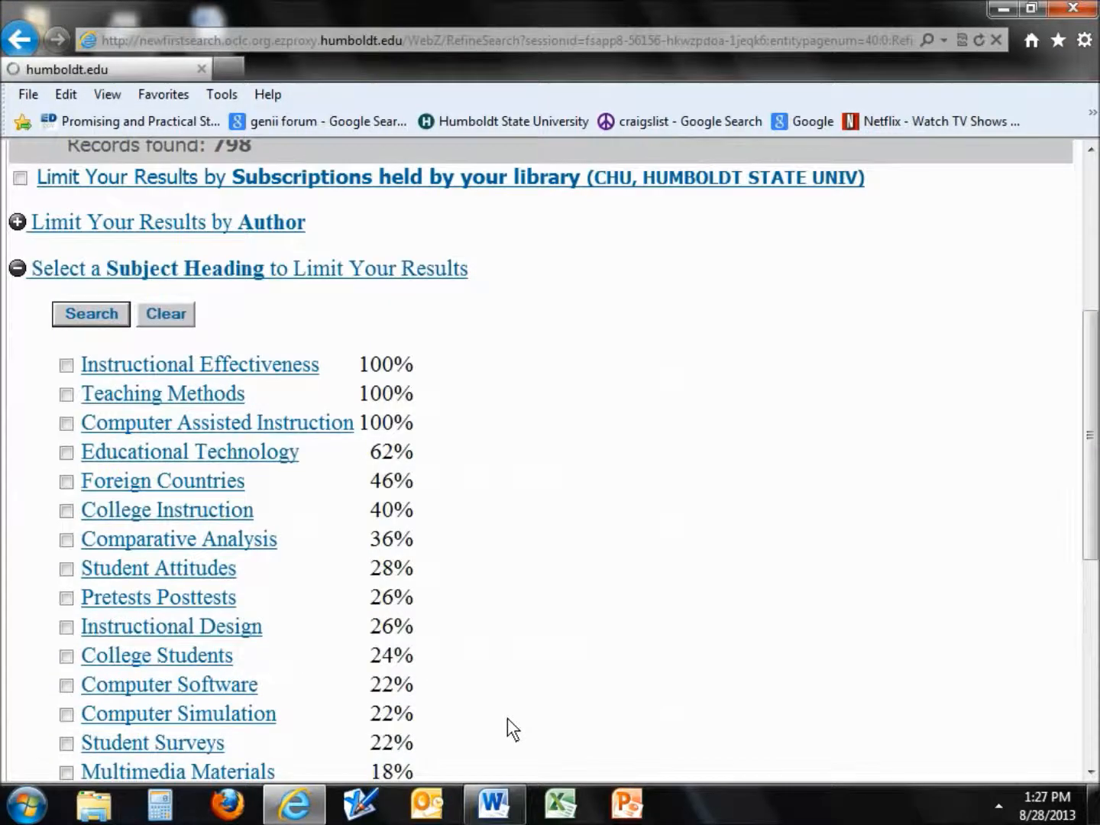
pyautogui.scroll(-3, 507, 719)
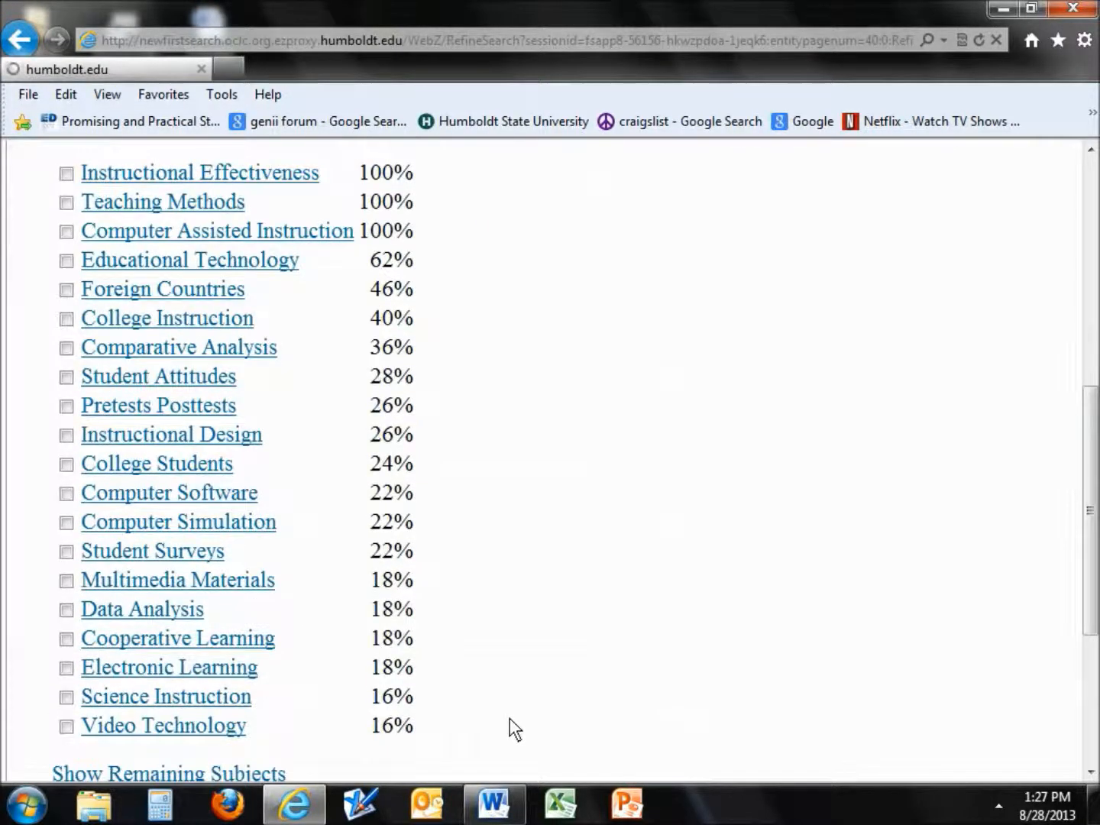
pyautogui.click(65, 348)
pyautogui.scroll(3, 685, 500)
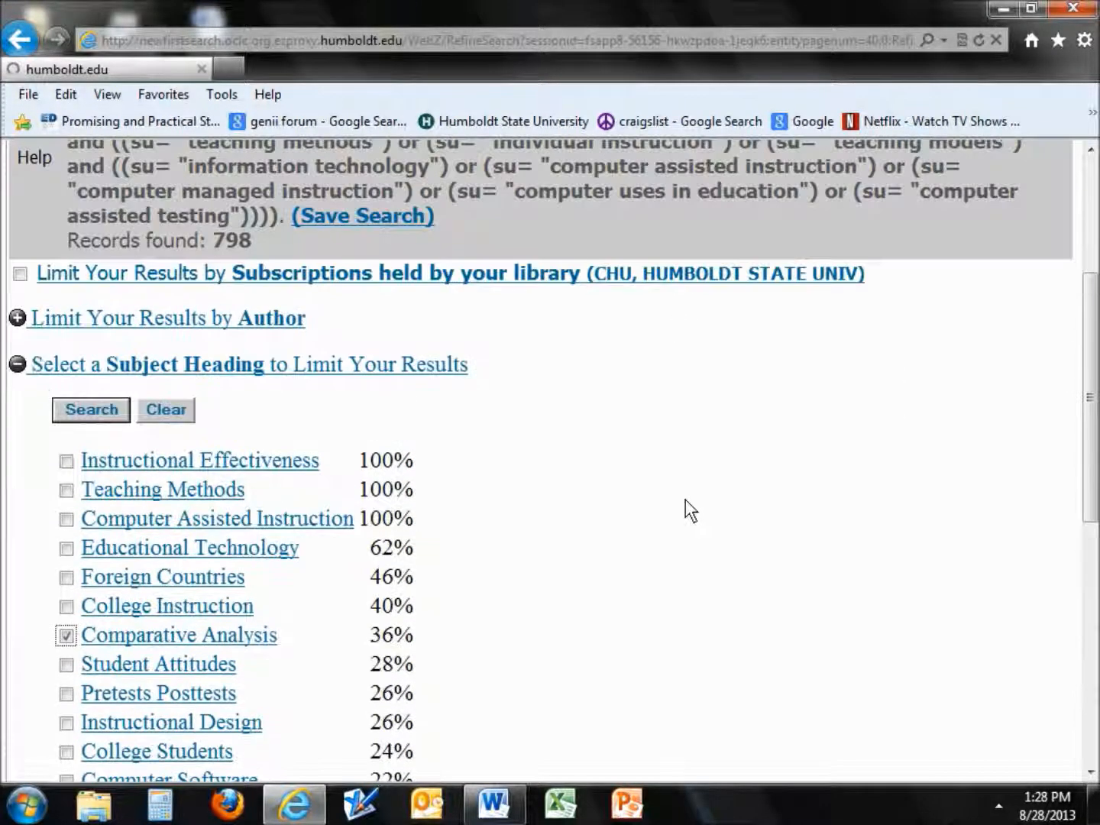
pyautogui.scroll(-3, 685, 505)
pyautogui.click(88, 219)
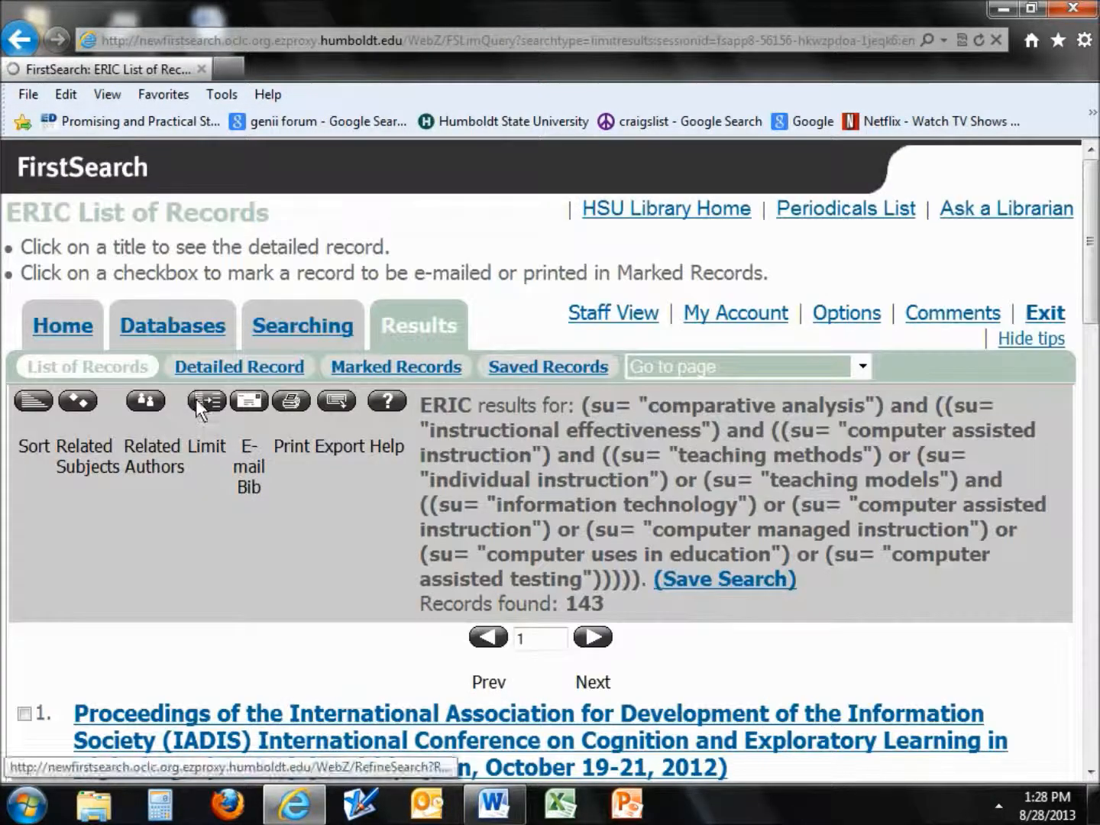
# - Open the subject heading limits for the narrowed results and show the remaining subjects
pyautogui.click(200, 401)
pyautogui.click(396, 500)
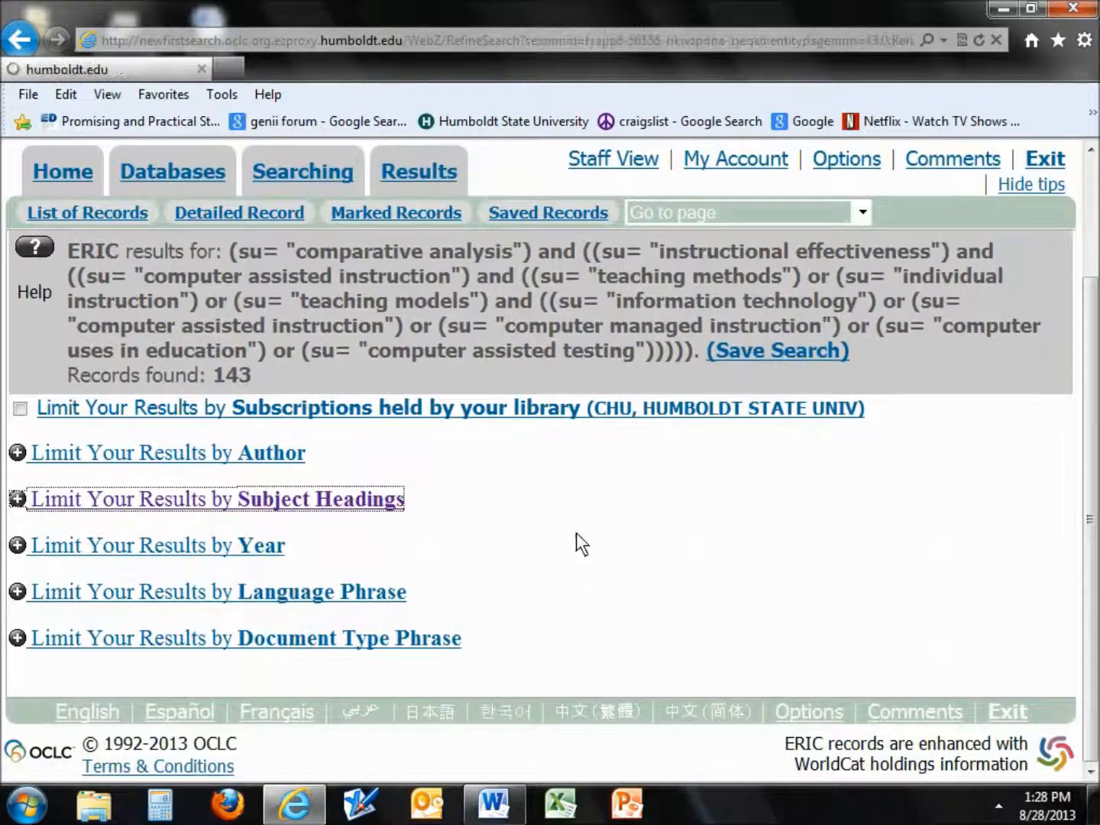
pyautogui.scroll(-3, 576, 529)
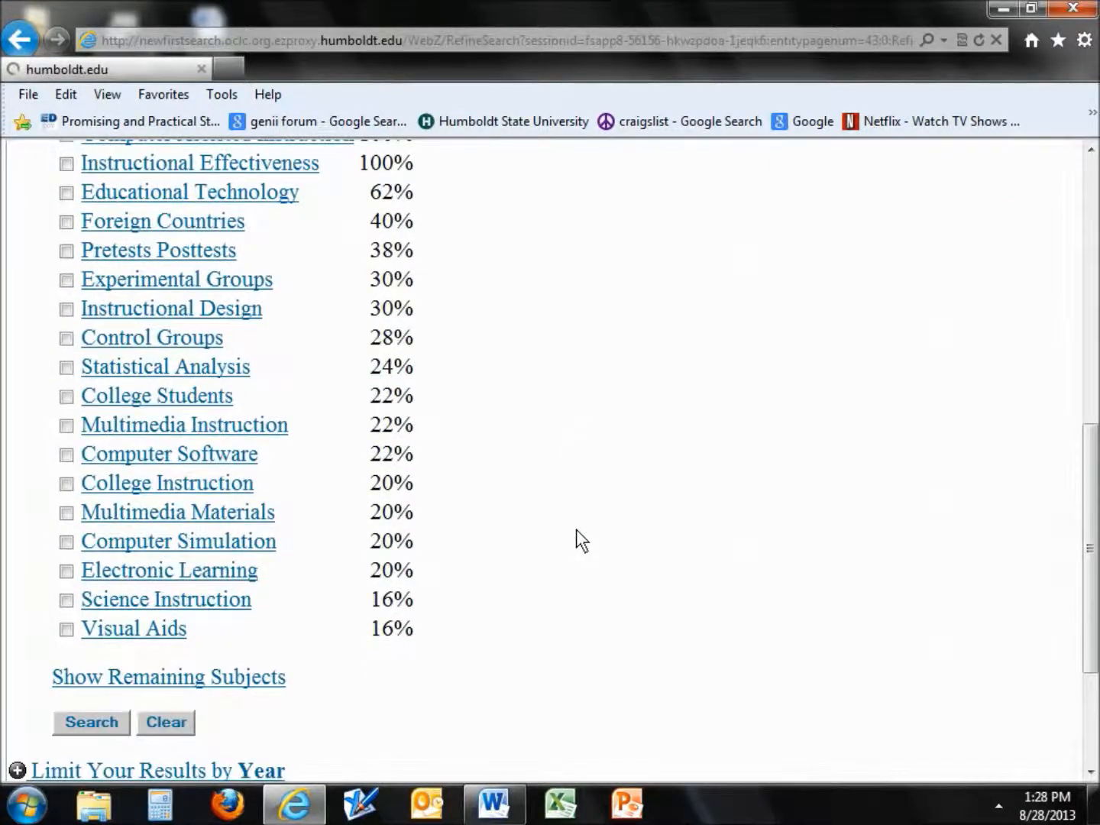
pyautogui.click(228, 682)
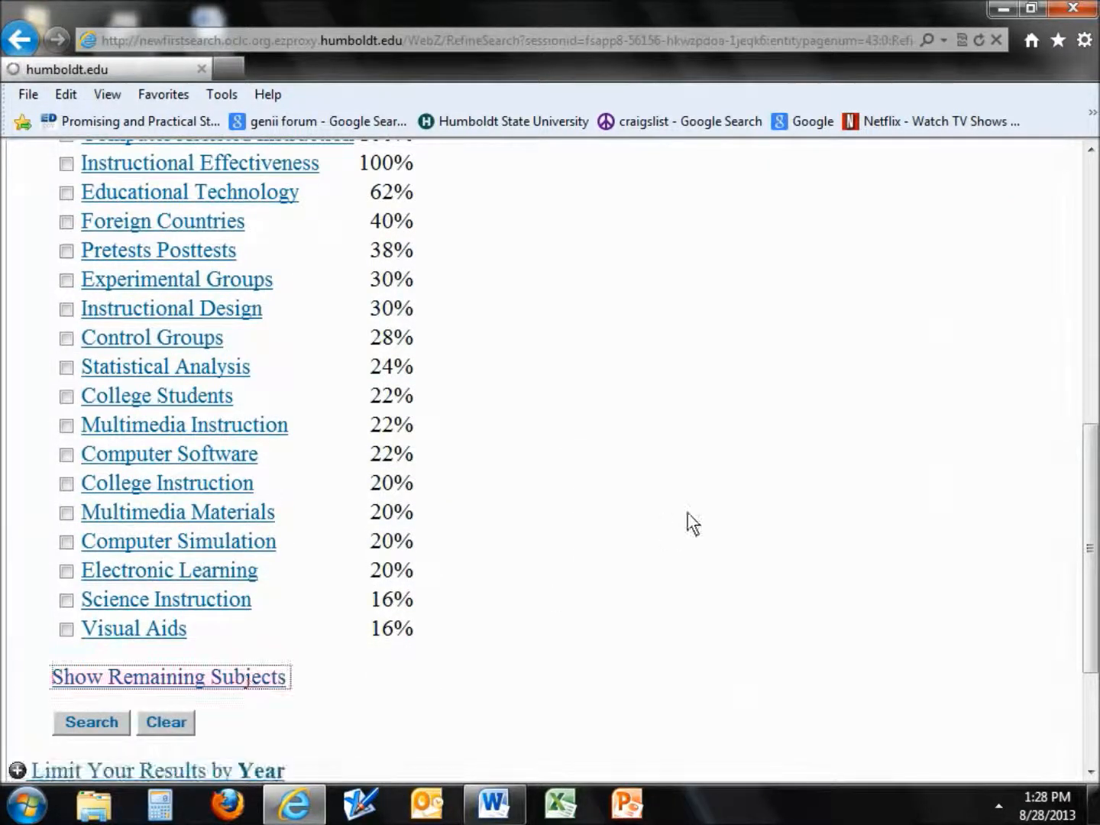
# - Go through the full list of subject headings and select Elementary School Mathematics as a limit
pyautogui.scroll(-5, 497, 558)
pyautogui.scroll(-6, 558, 595)
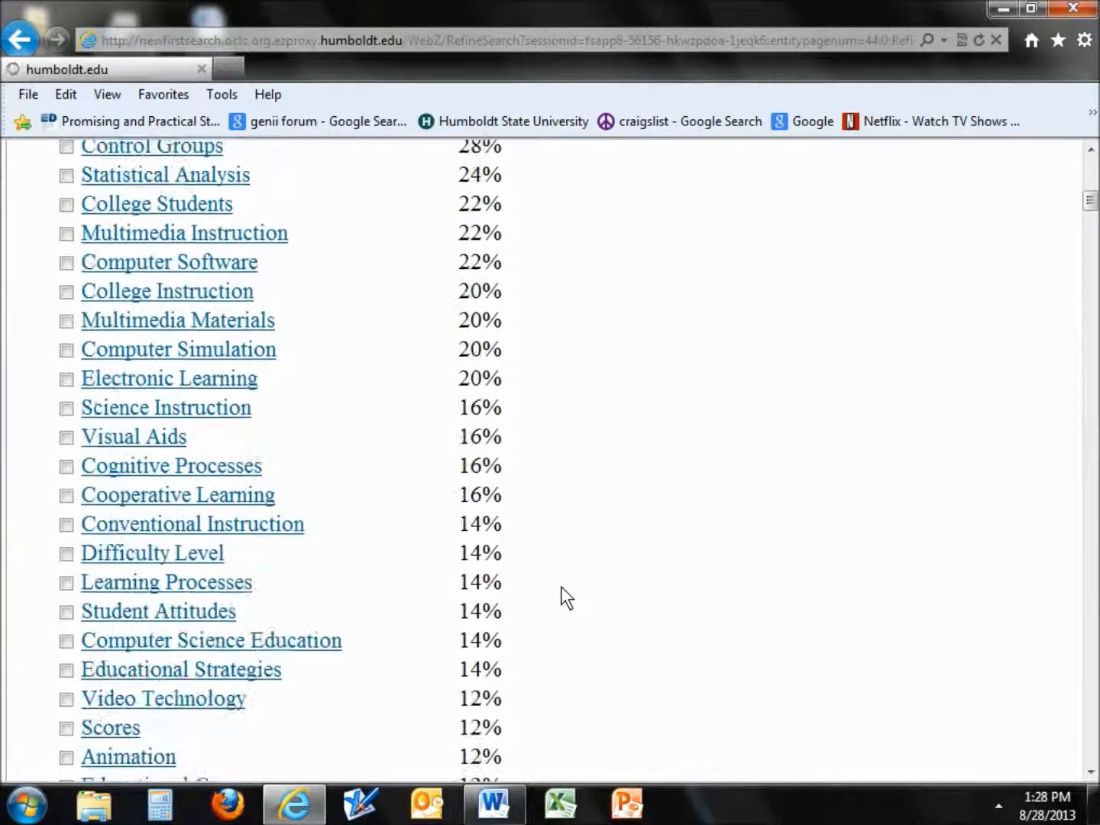
pyautogui.scroll(-1, 563, 598)
pyautogui.scroll(-1, 566, 599)
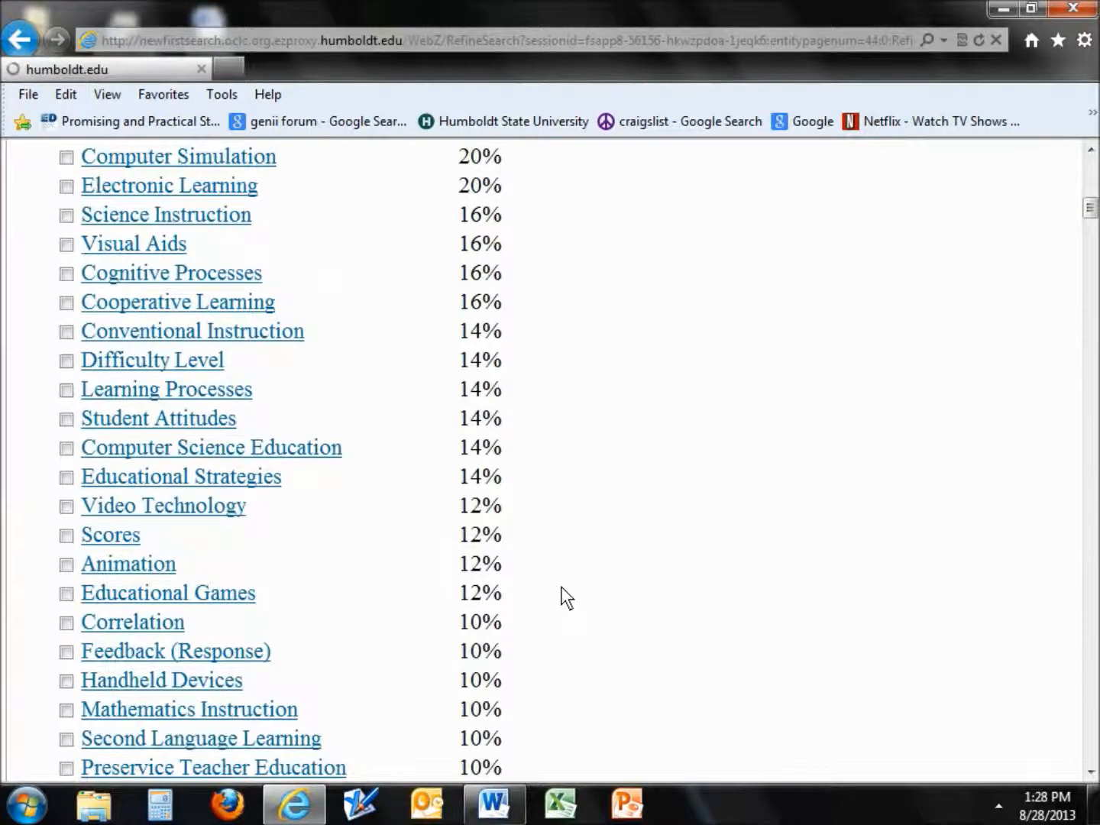
pyautogui.scroll(-5, 567, 598)
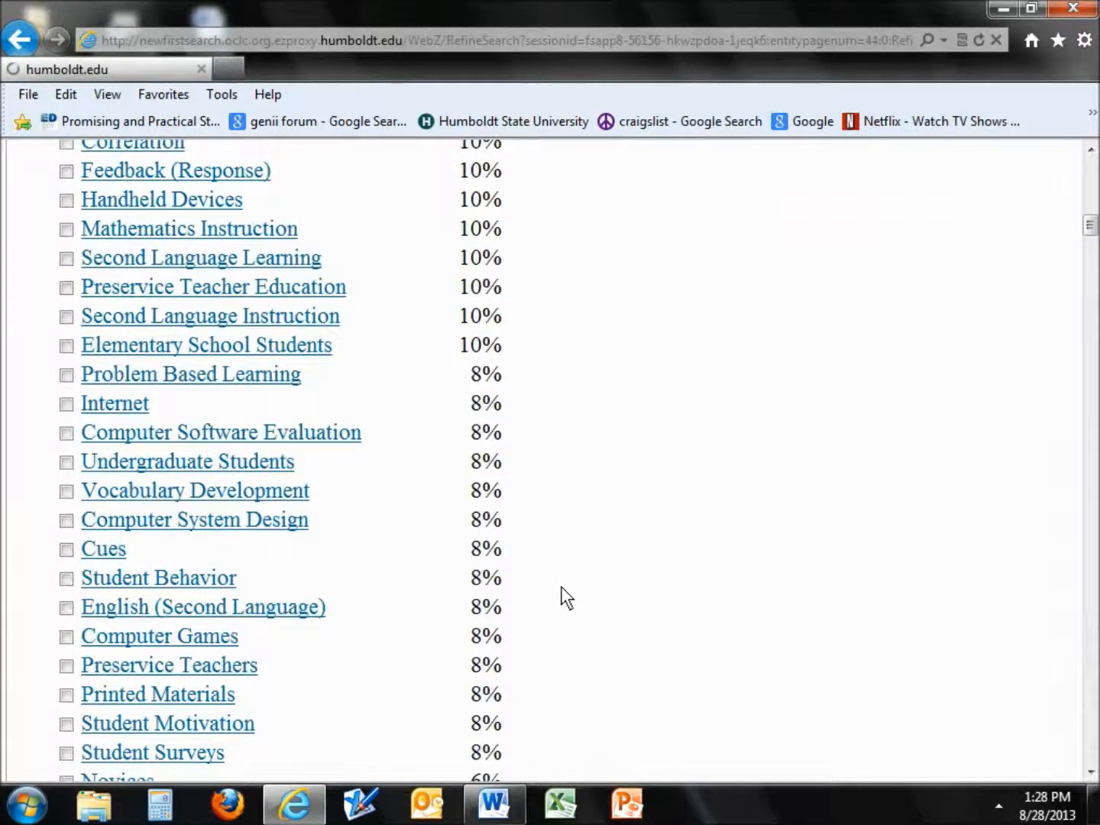
pyautogui.scroll(-2, 566, 598)
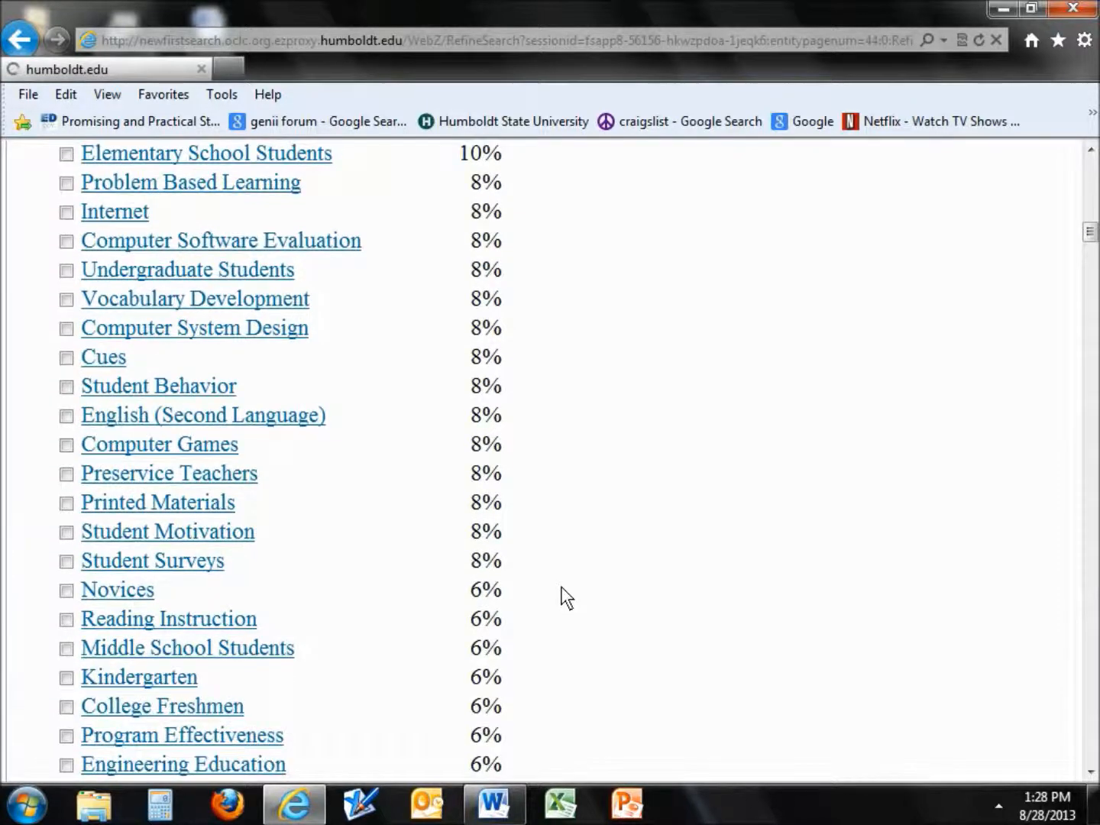
pyautogui.scroll(-2, 567, 598)
pyautogui.scroll(-2, 566, 598)
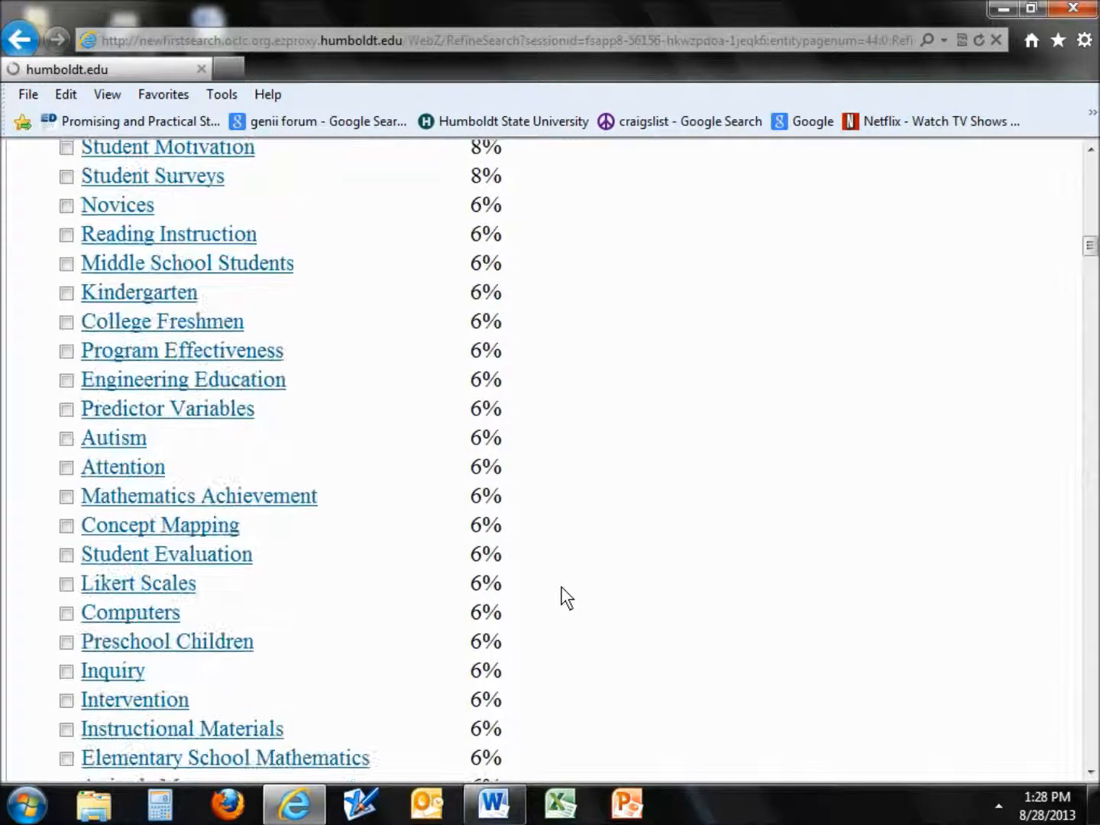
pyautogui.scroll(-2, 566, 599)
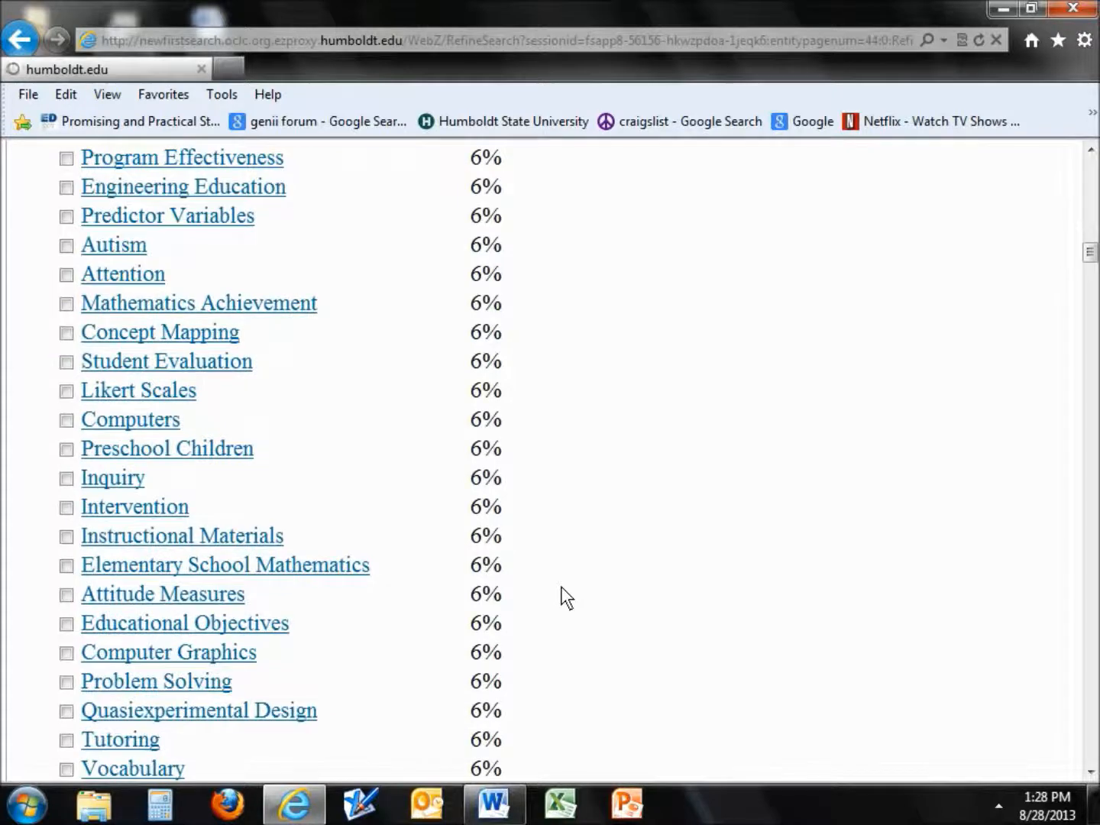
pyautogui.scroll(-3, 566, 598)
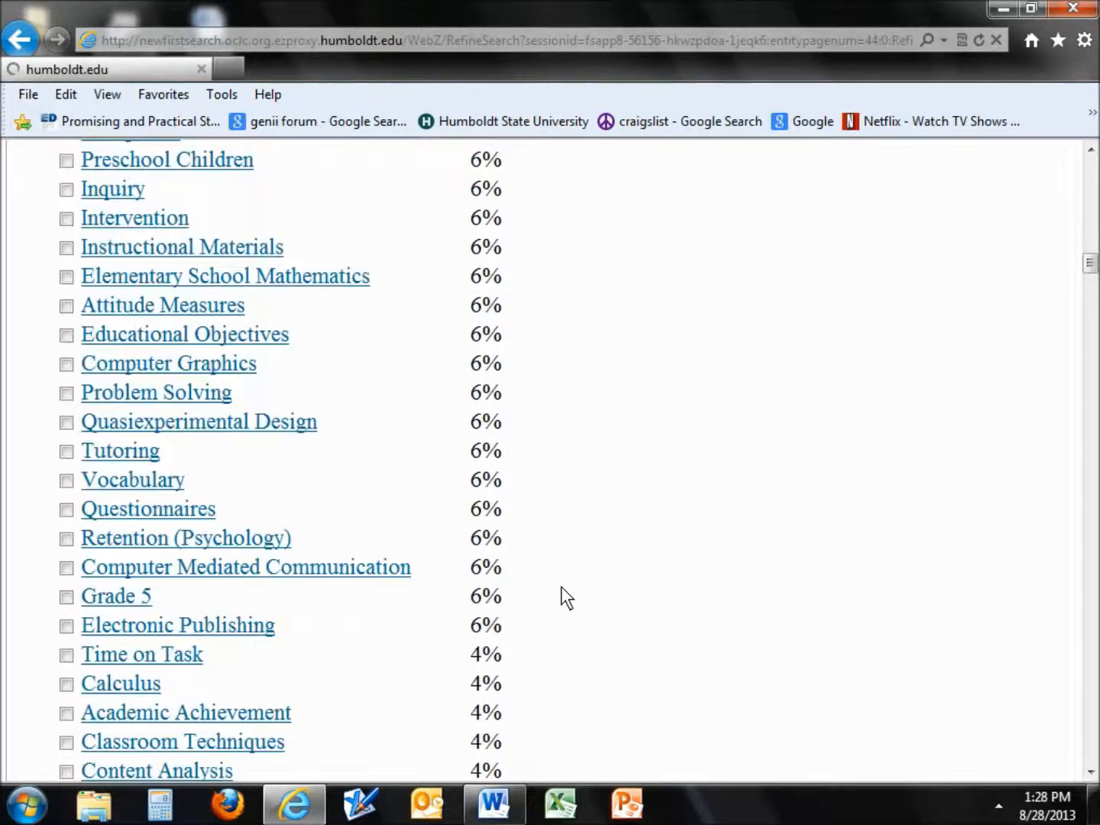
pyautogui.click(66, 277)
# - Find "elementary" on the page and also select the subject heading Elementary Education
pyautogui.scroll(-2, 653, 613)
pyautogui.scroll(-1, 655, 612)
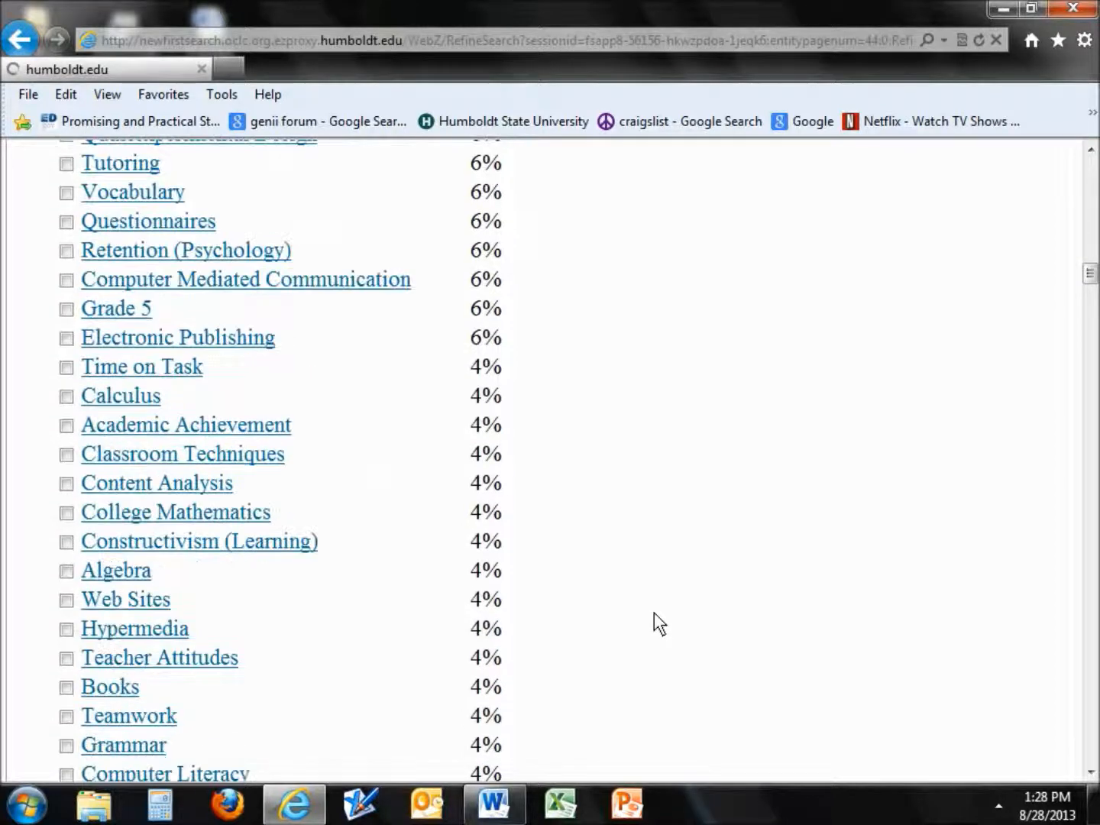
pyautogui.scroll(-5, 655, 612)
pyautogui.scroll(-2, 654, 612)
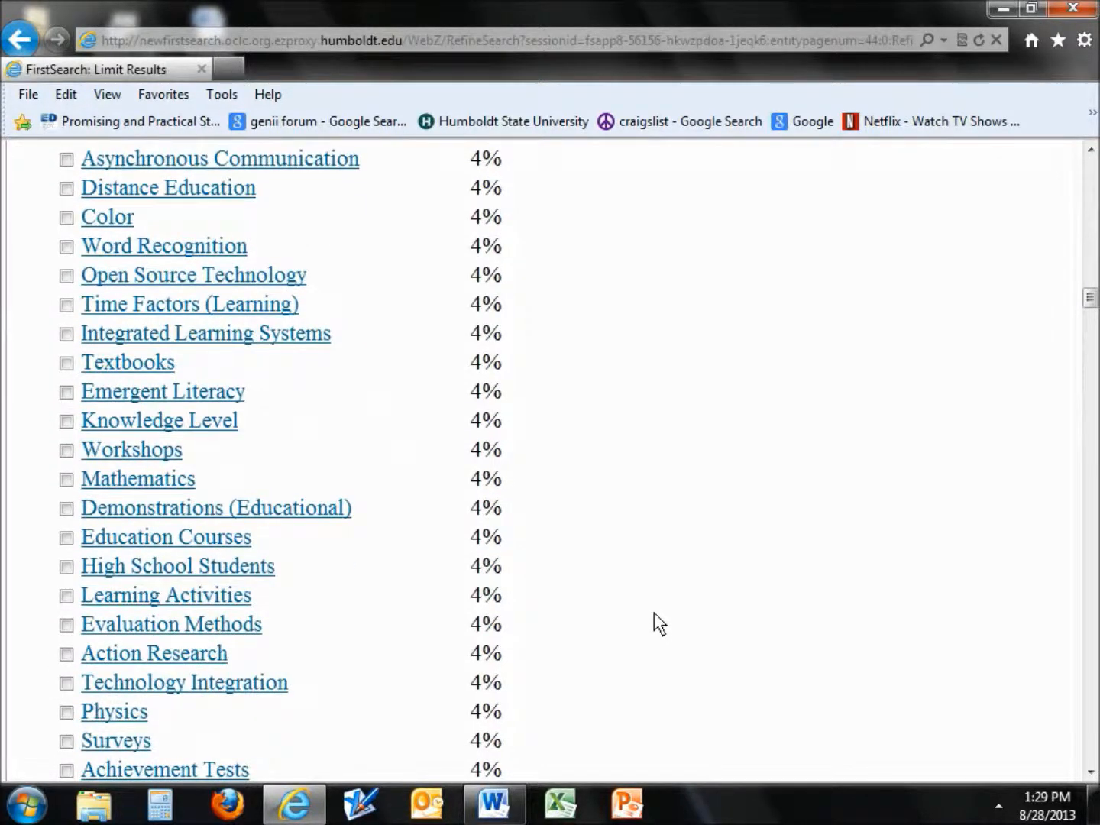
pyautogui.hotkey('ctrl', 'f')
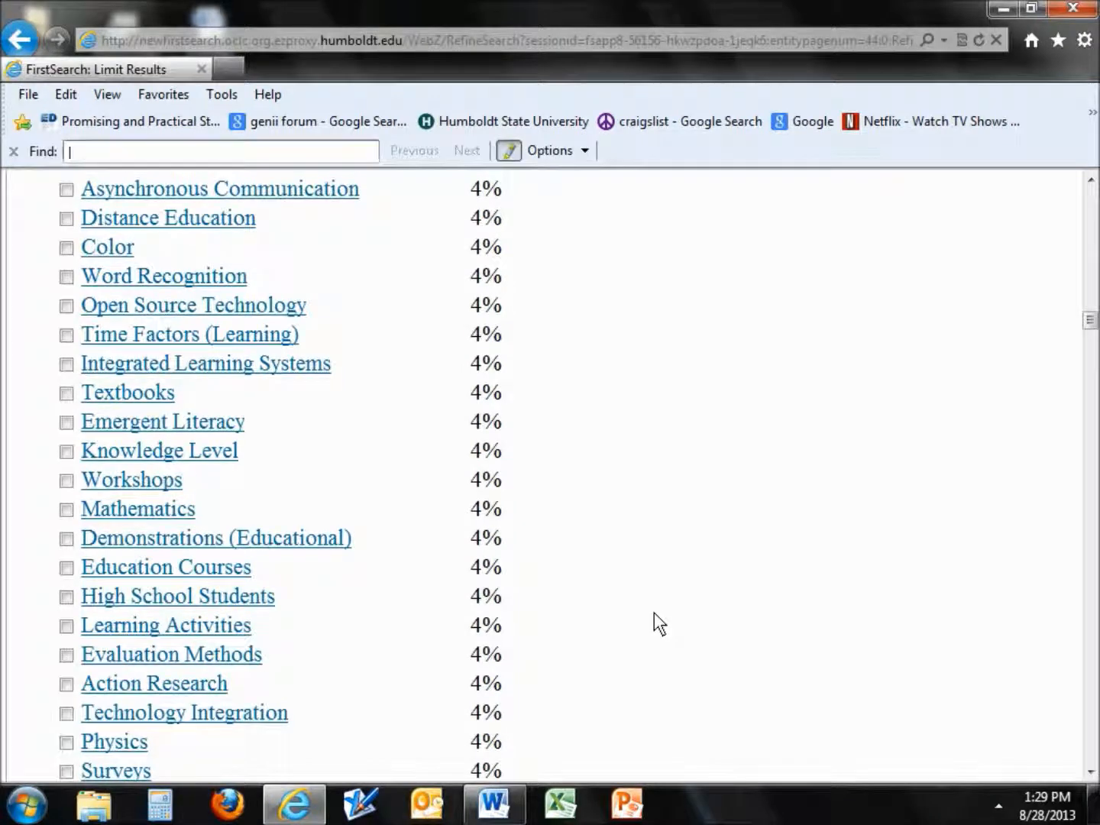
pyautogui.write('elemen')
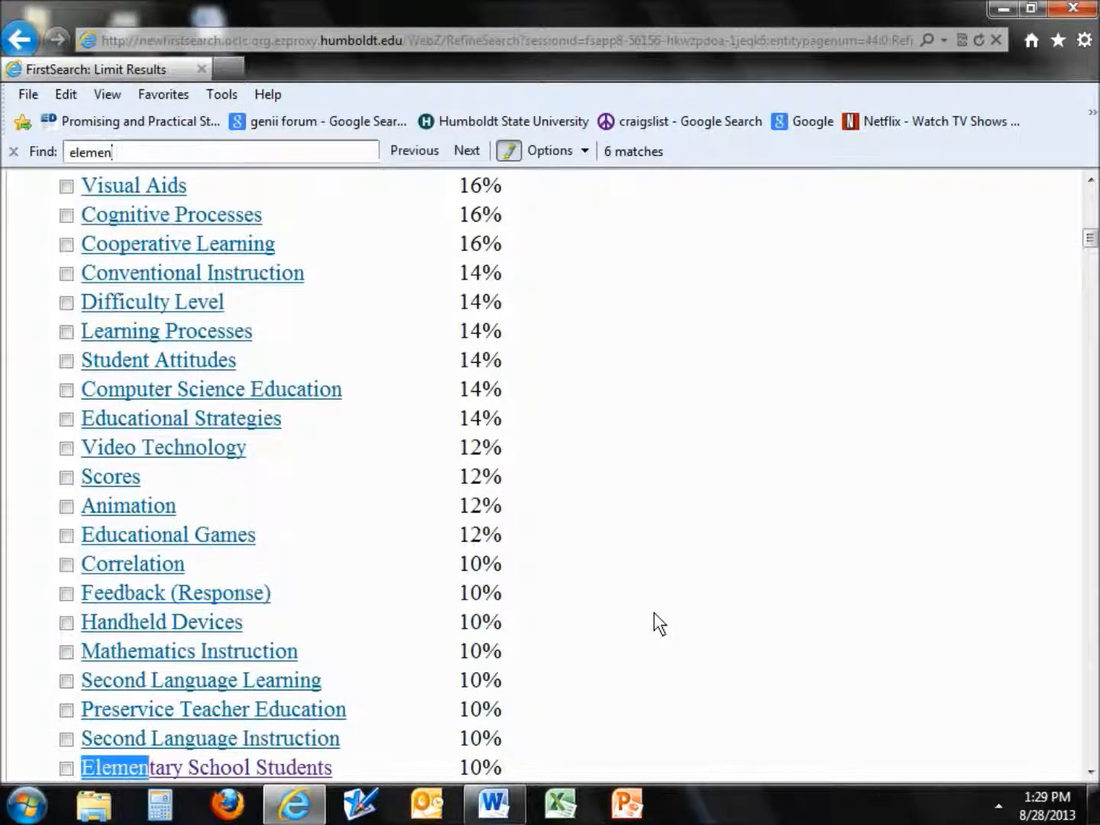
pyautogui.write('tary')
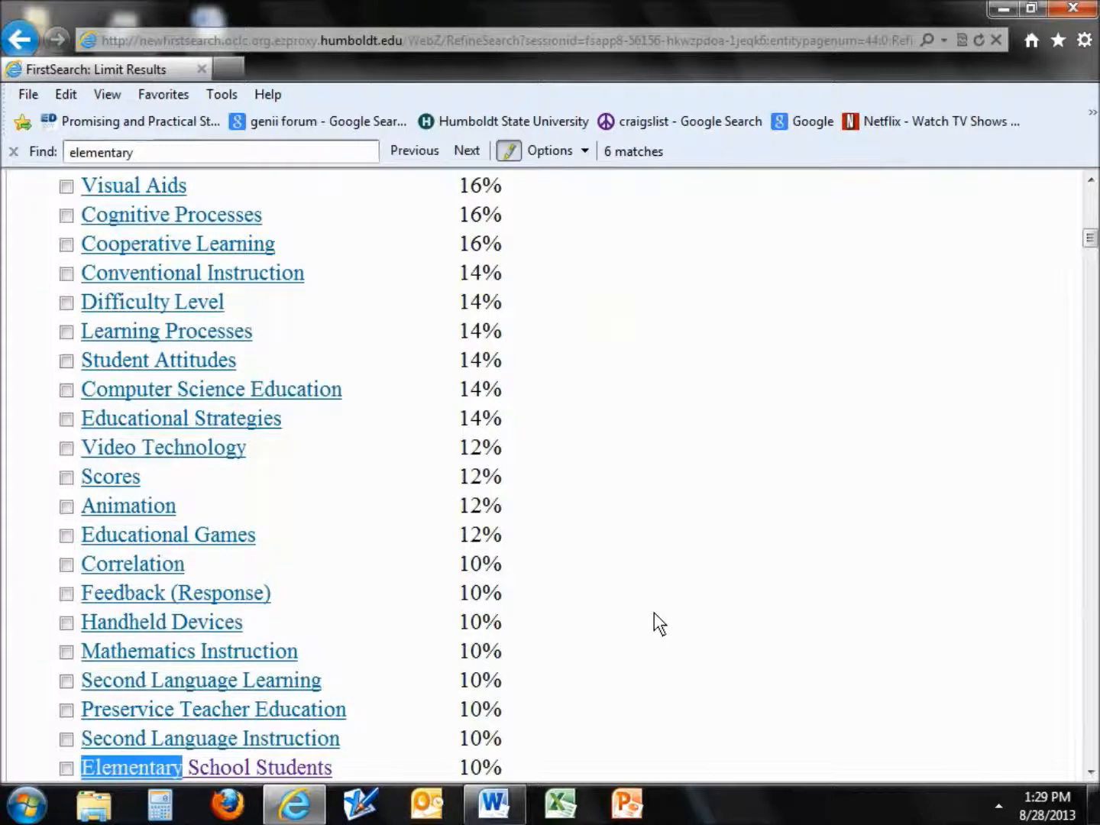
pyautogui.press('Return')
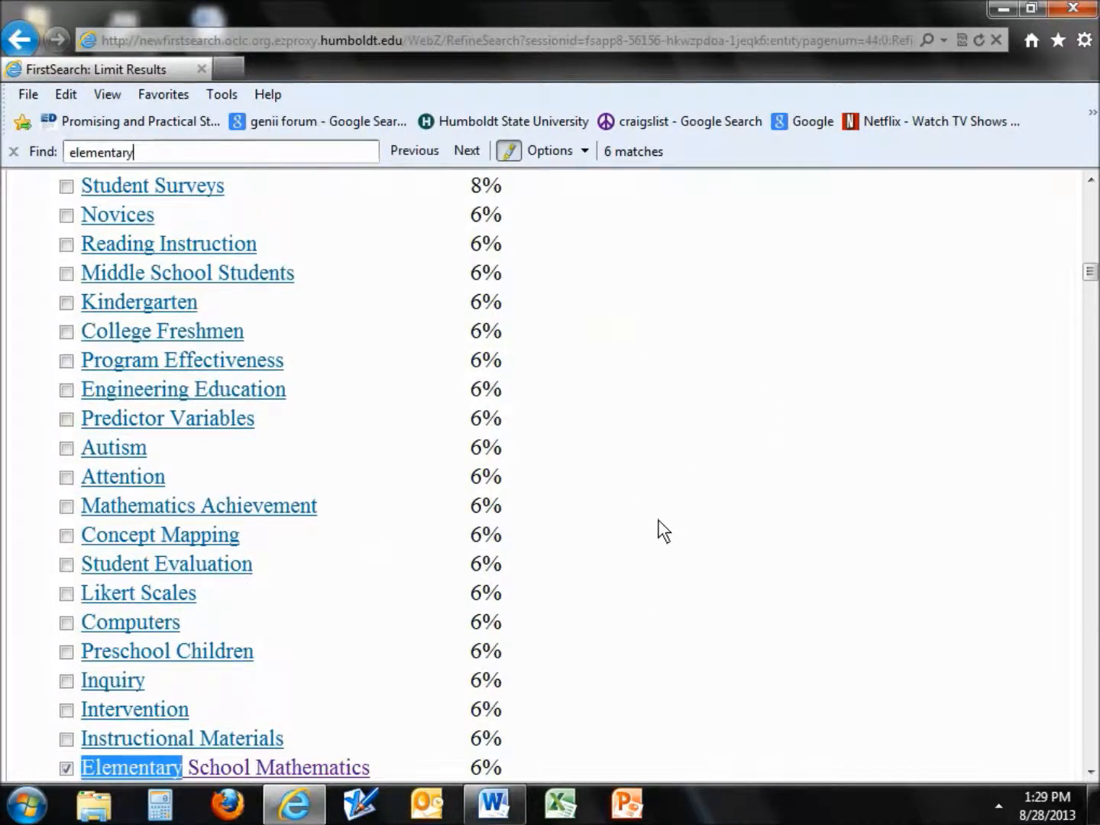
pyautogui.scroll(-5, 663, 530)
pyautogui.click(463, 151)
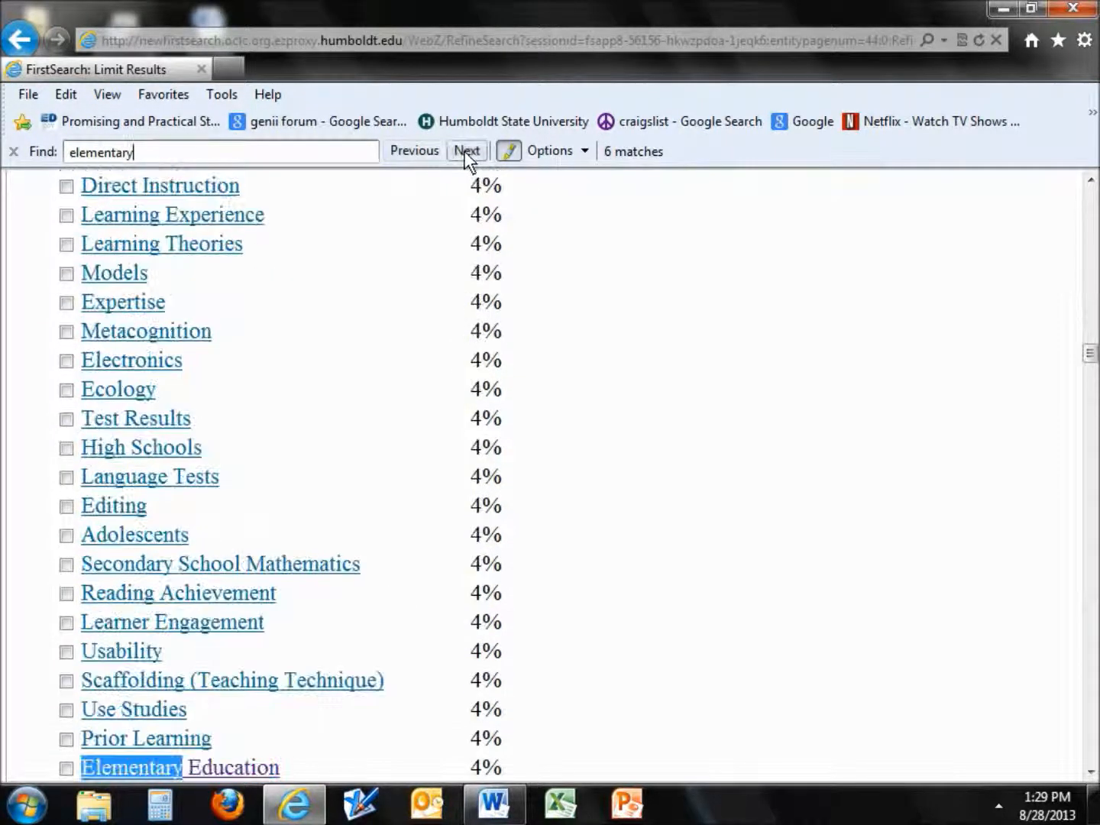
pyautogui.click(66, 768)
# - Run the search with the two selected elementary headings as limits and look over the resulting ERIC records
pyautogui.scroll(9, 655, 702)
pyautogui.scroll(20, 655, 701)
pyautogui.scroll(20, 655, 701)
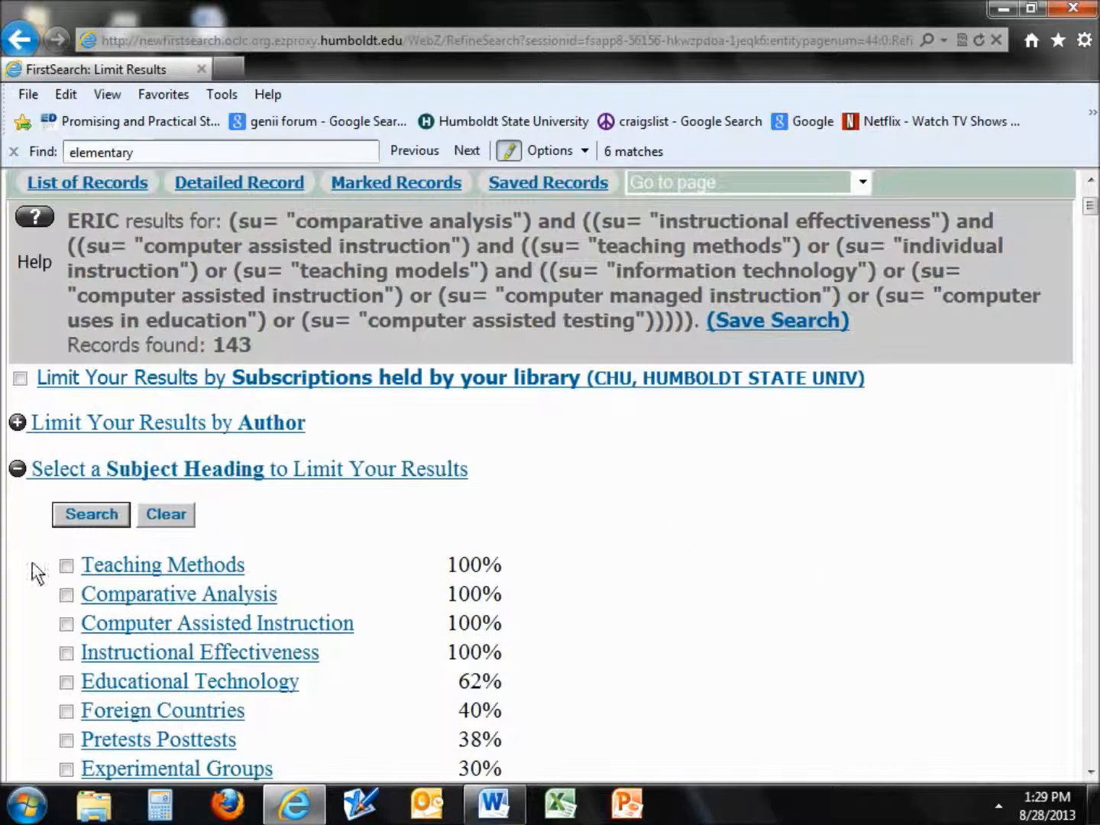
pyautogui.click(88, 514)
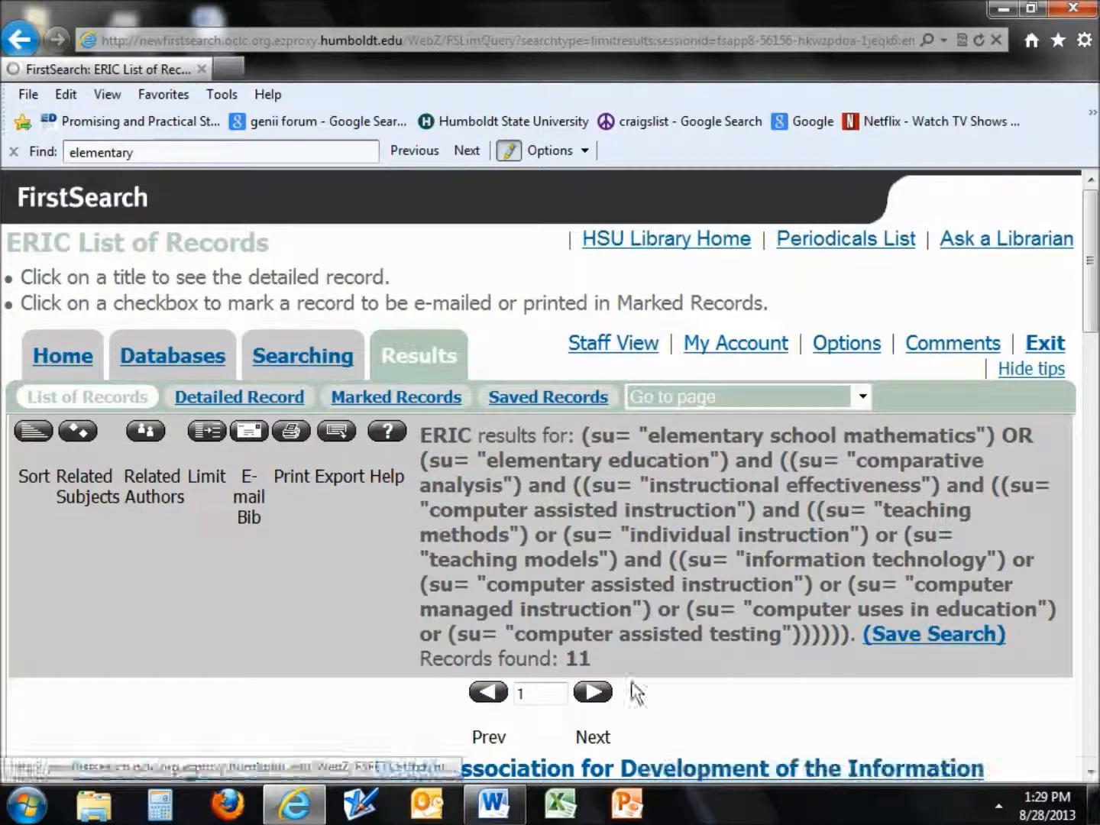
pyautogui.doubleClick(574, 660)
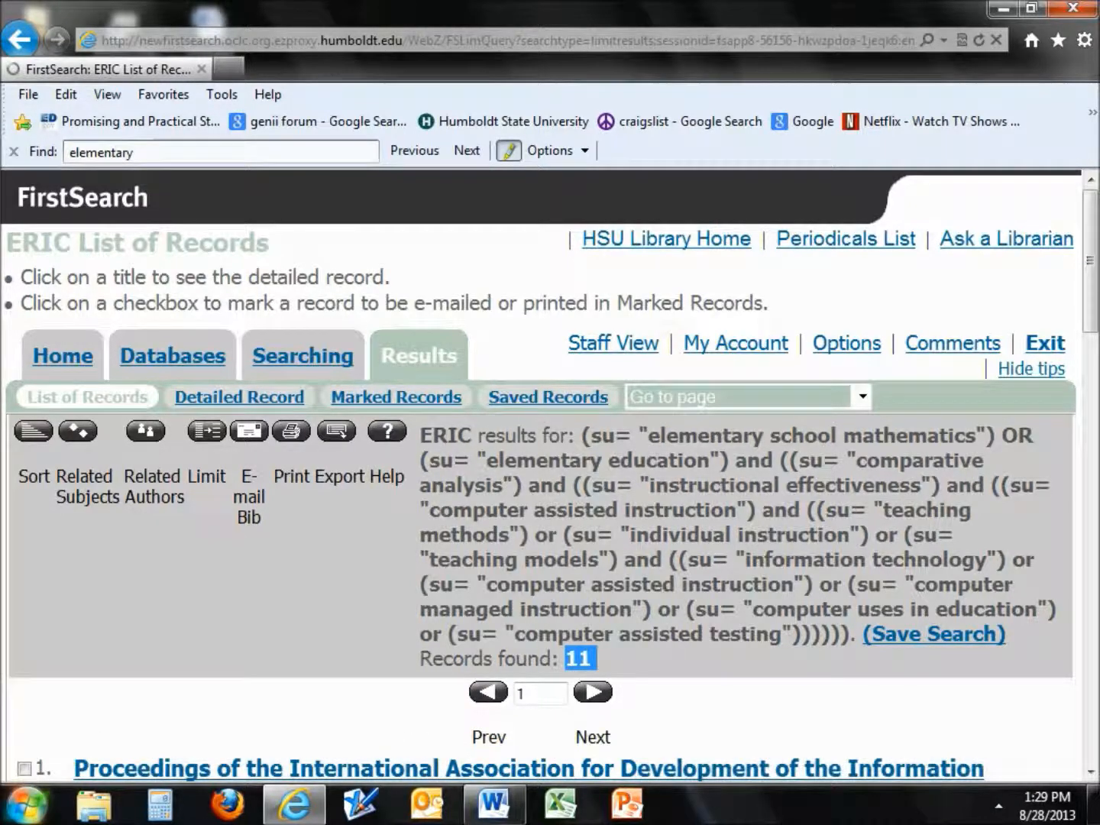
pyautogui.scroll(-7, 124, 668)
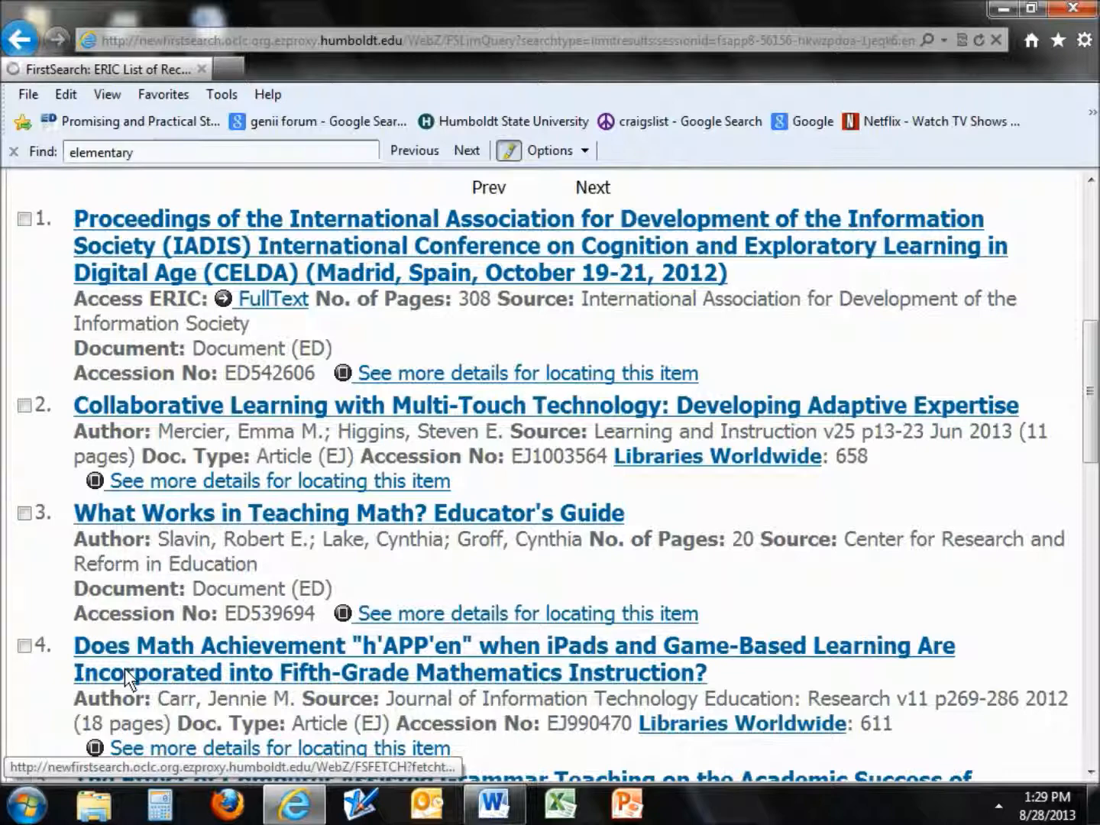
pyautogui.scroll(-1, 125, 668)
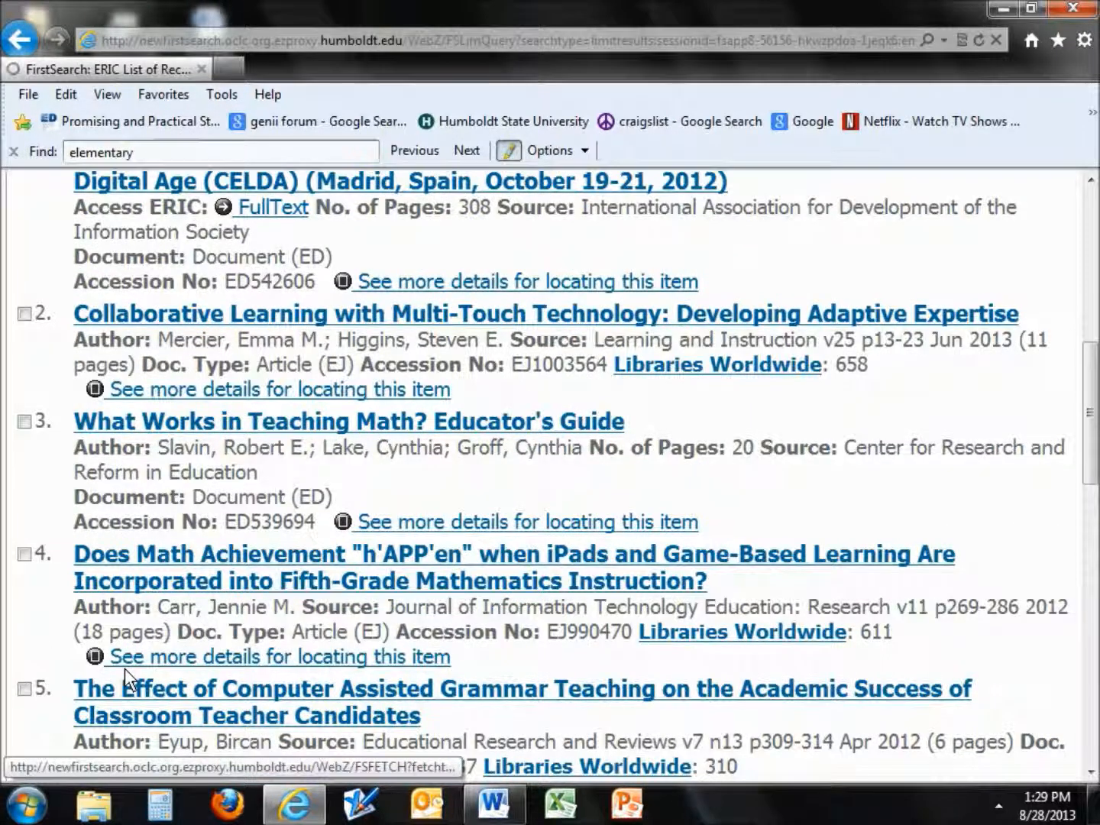
pyautogui.scroll(-1, 125, 669)
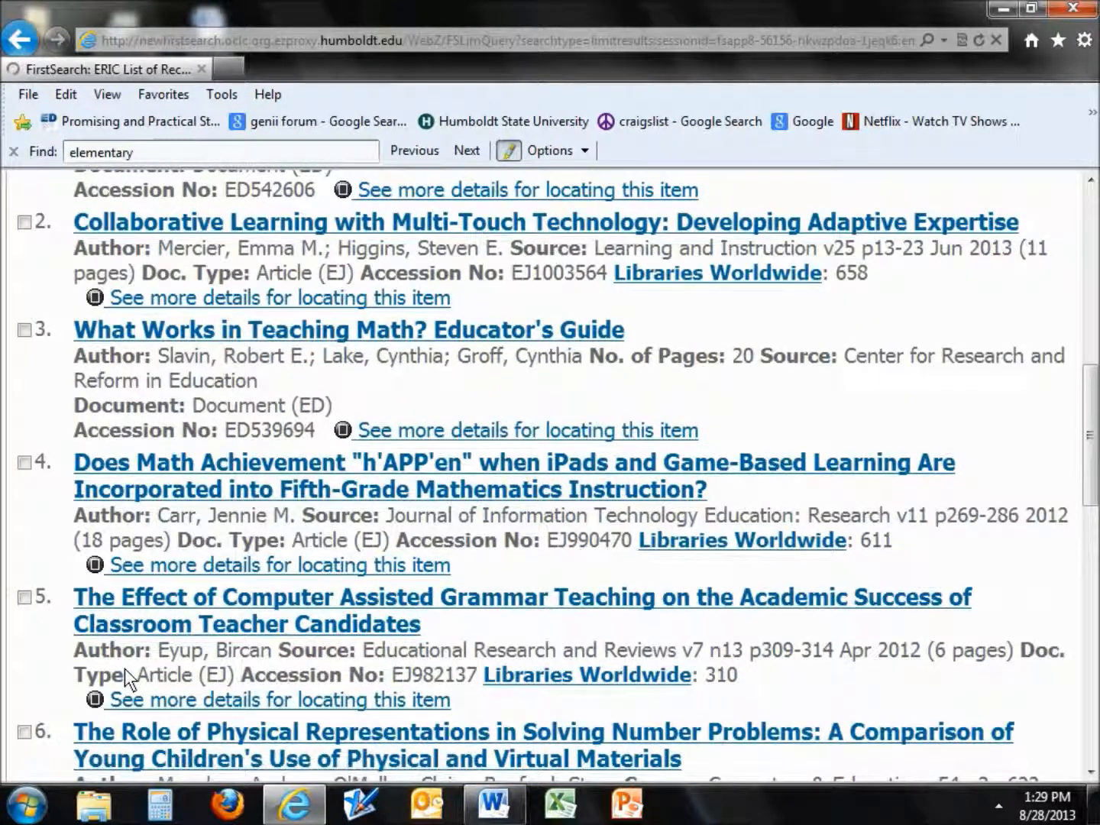
pyautogui.scroll(-2, 125, 669)
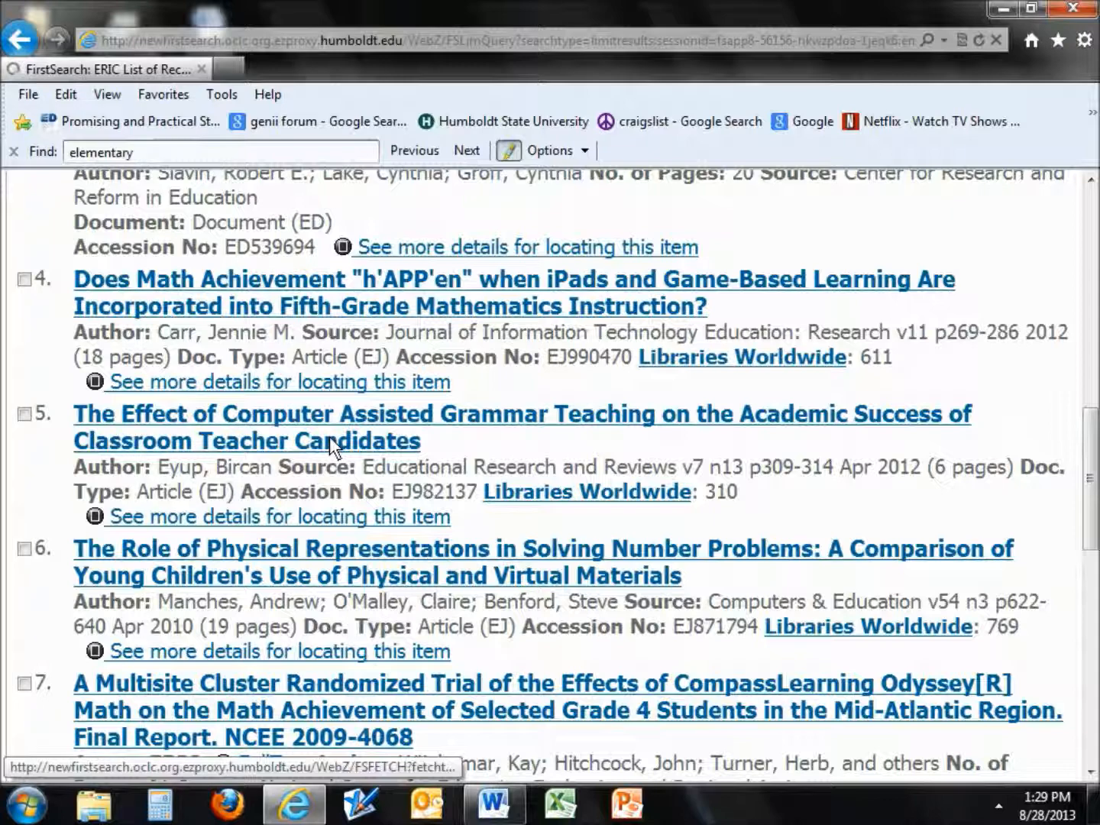
# - Open the ERIC record "The Role of Physical Representations in Solving Number Problems" and examine its accession number and journal source
pyautogui.scroll(-2, 243, 552)
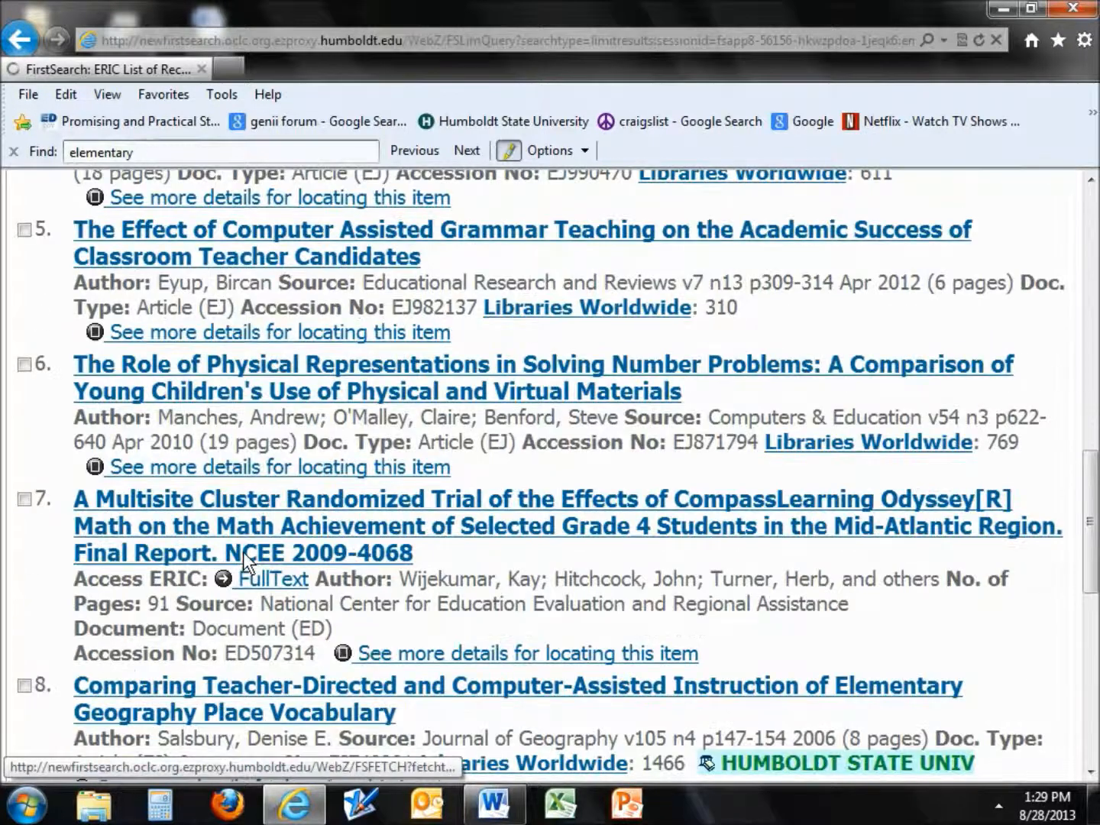
pyautogui.click(241, 376)
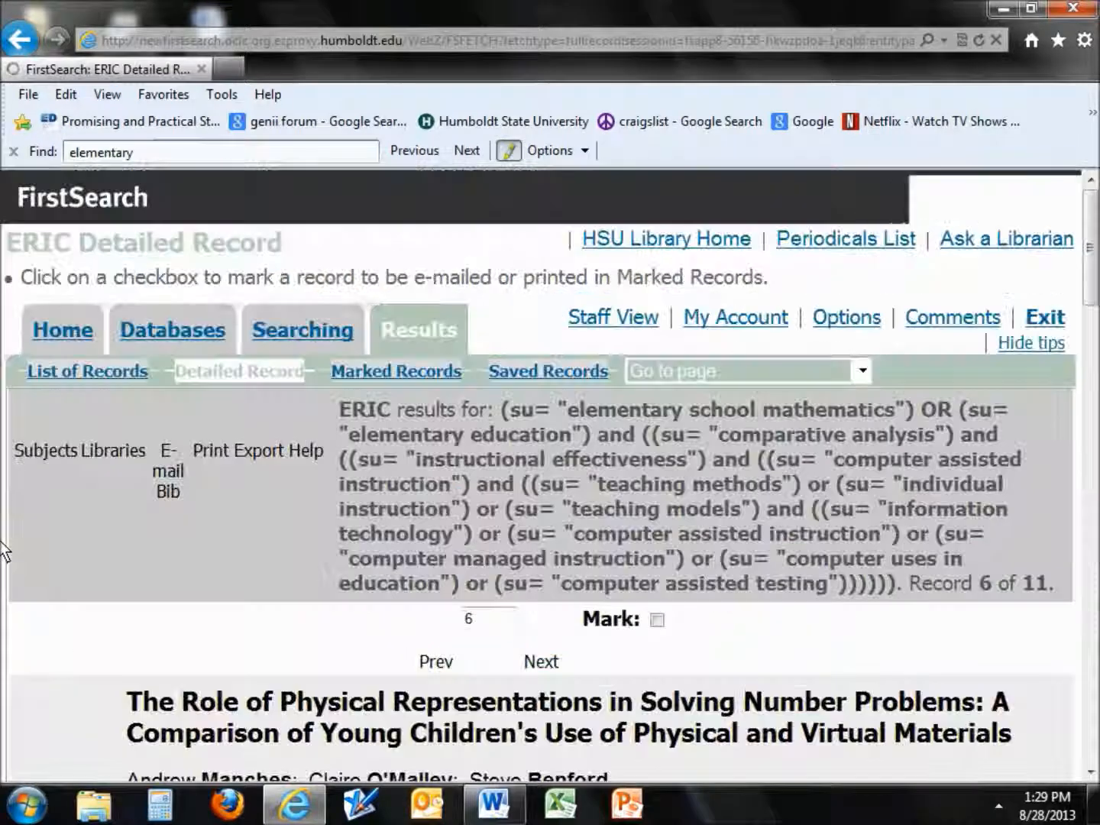
pyautogui.scroll(-5, 173, 593)
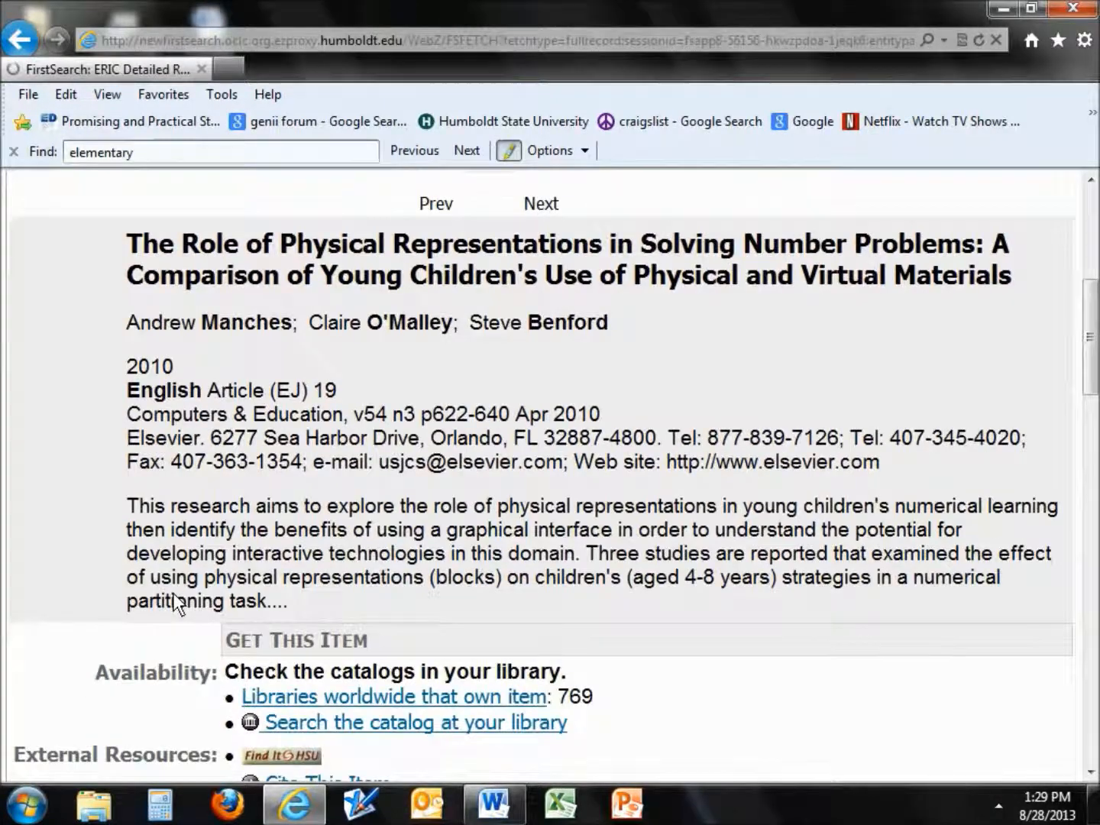
pyautogui.scroll(-3, 173, 593)
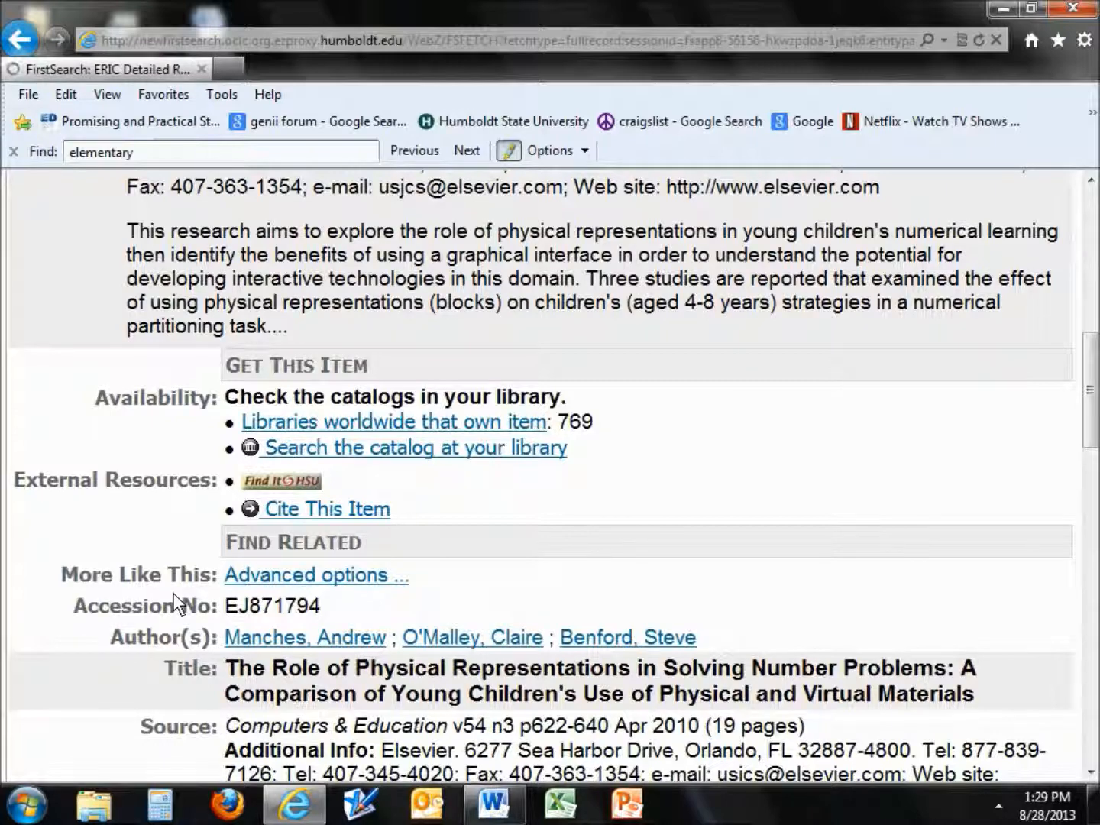
pyautogui.scroll(-2, 175, 603)
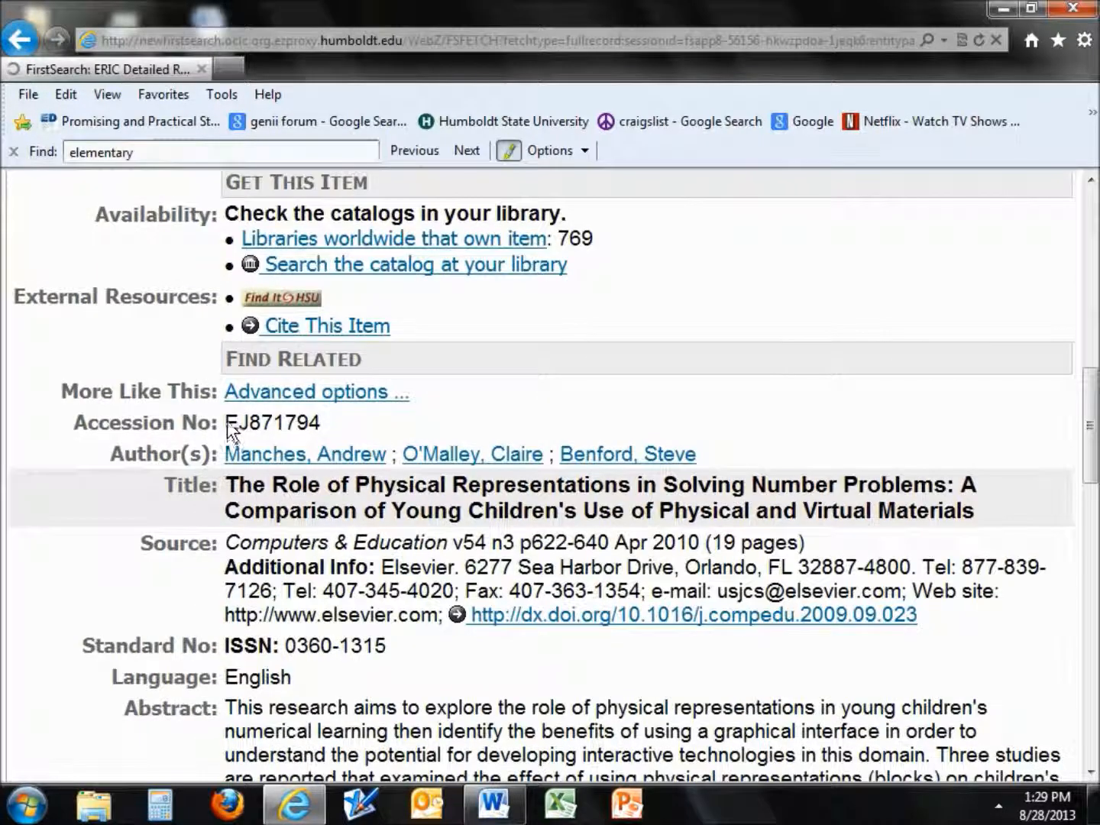
pyautogui.moveTo(226, 426); pyautogui.dragTo(364, 421)
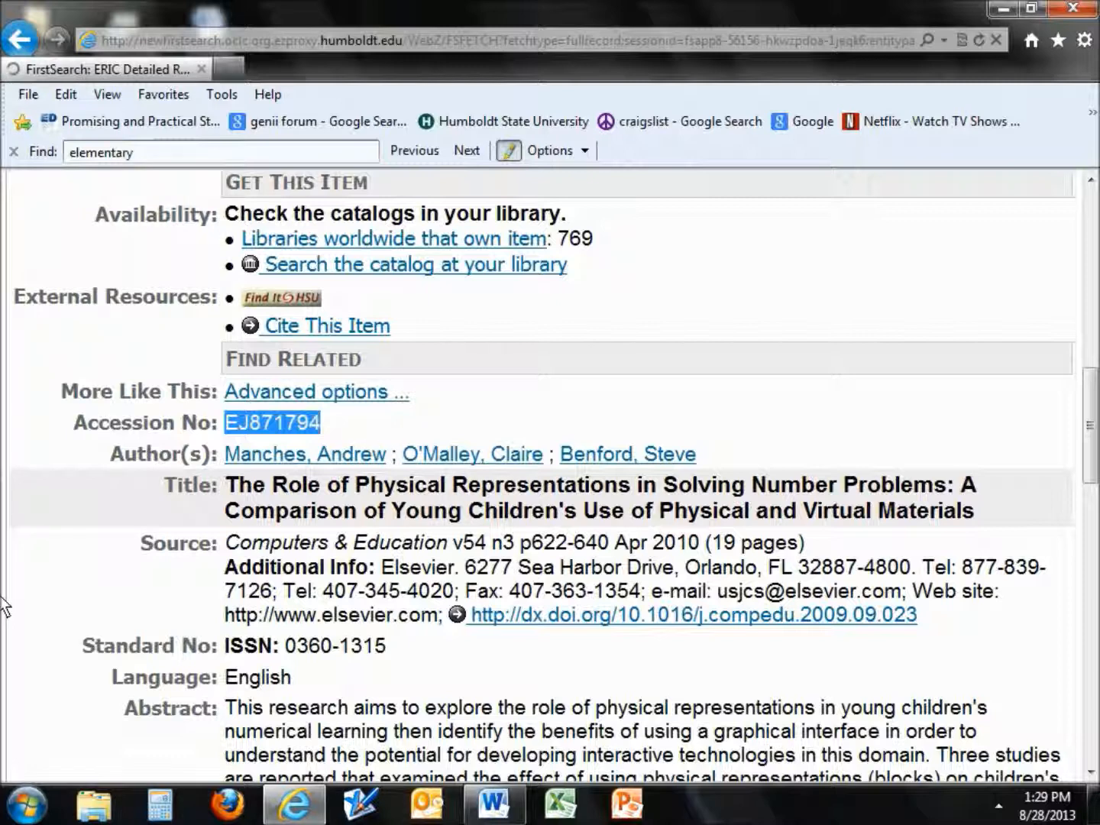
pyautogui.moveTo(226, 543); pyautogui.dragTo(587, 554)
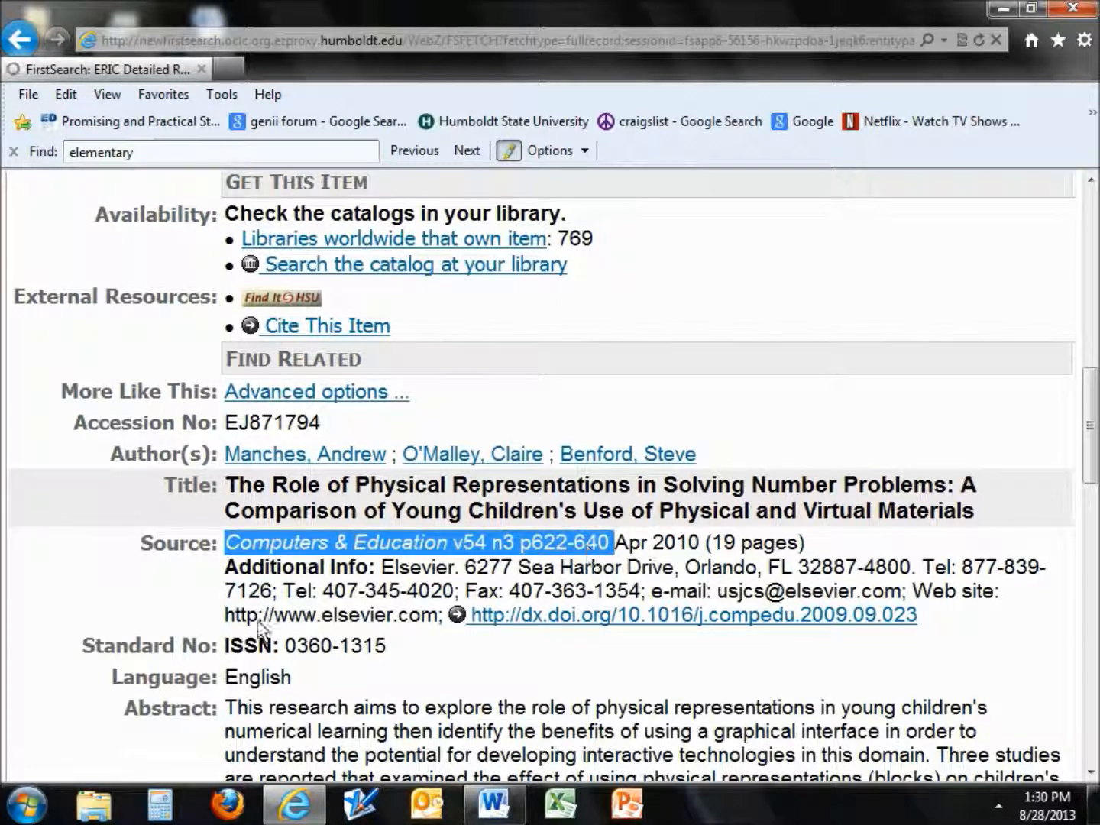
# - Follow the record's Find It HSU link to the Science Direct full text and open the article's PDF
pyautogui.click(271, 298)
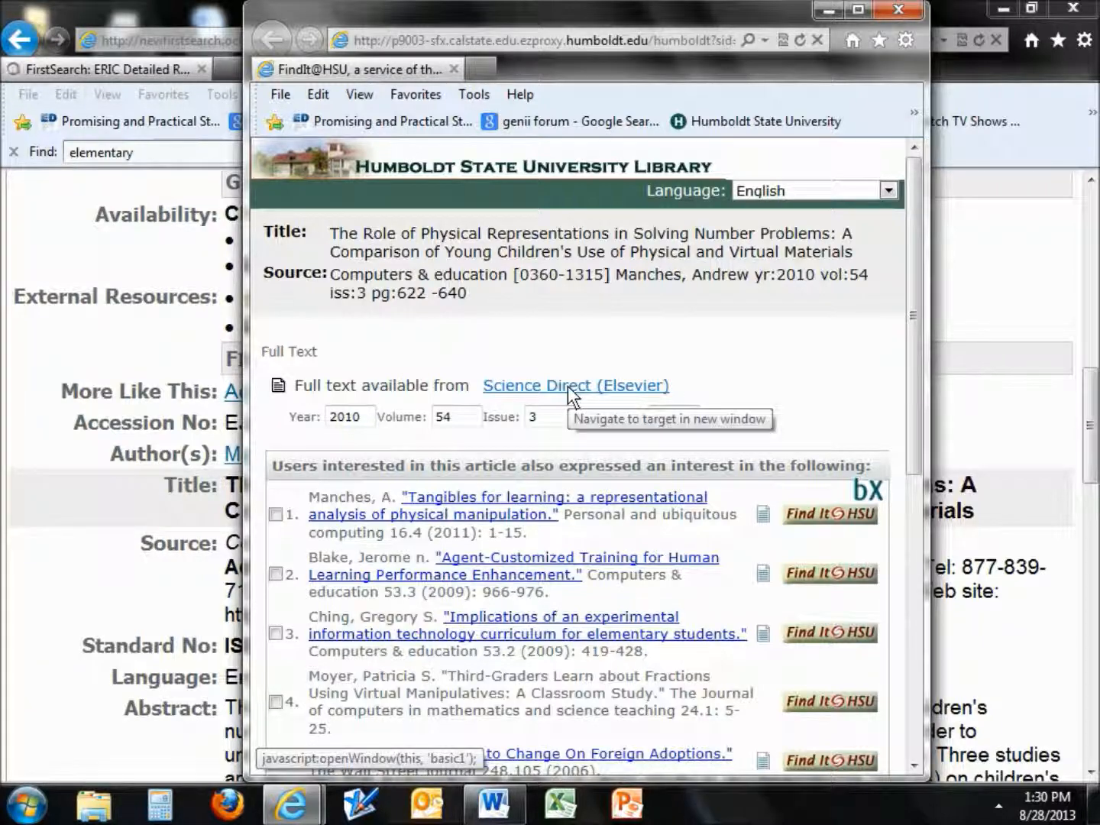
pyautogui.click(568, 386)
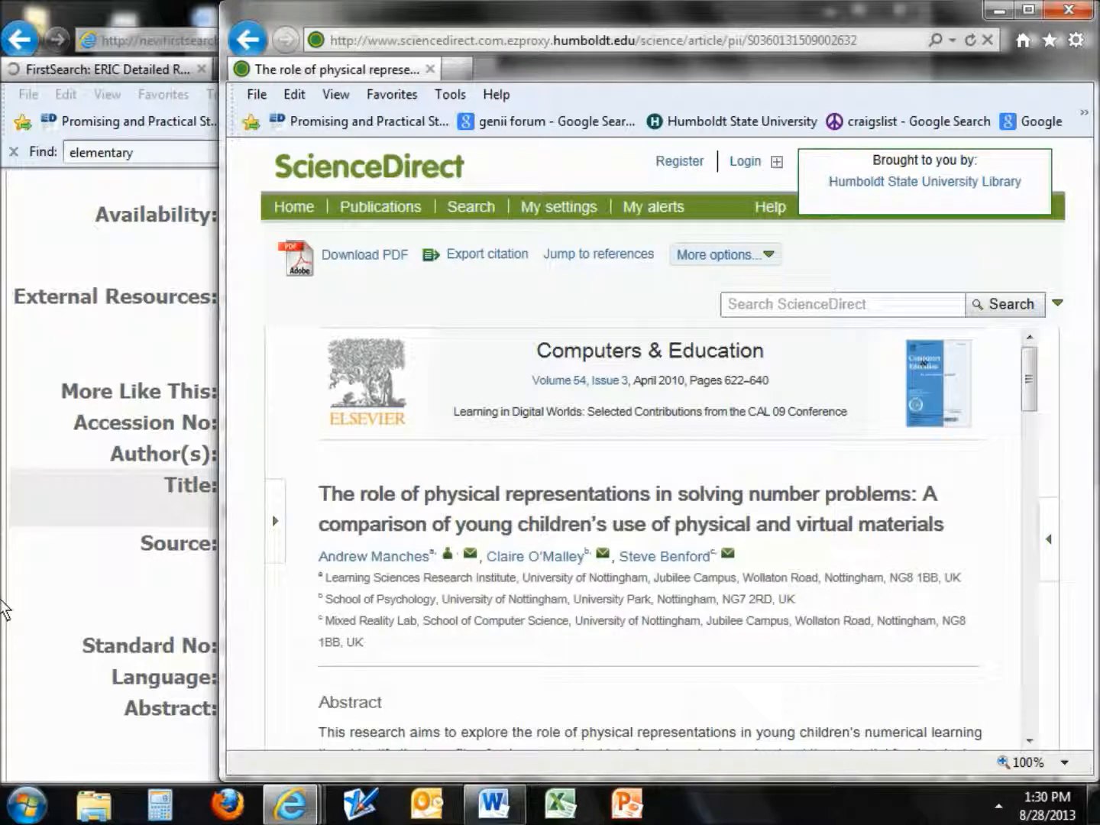
pyautogui.click(1027, 10)
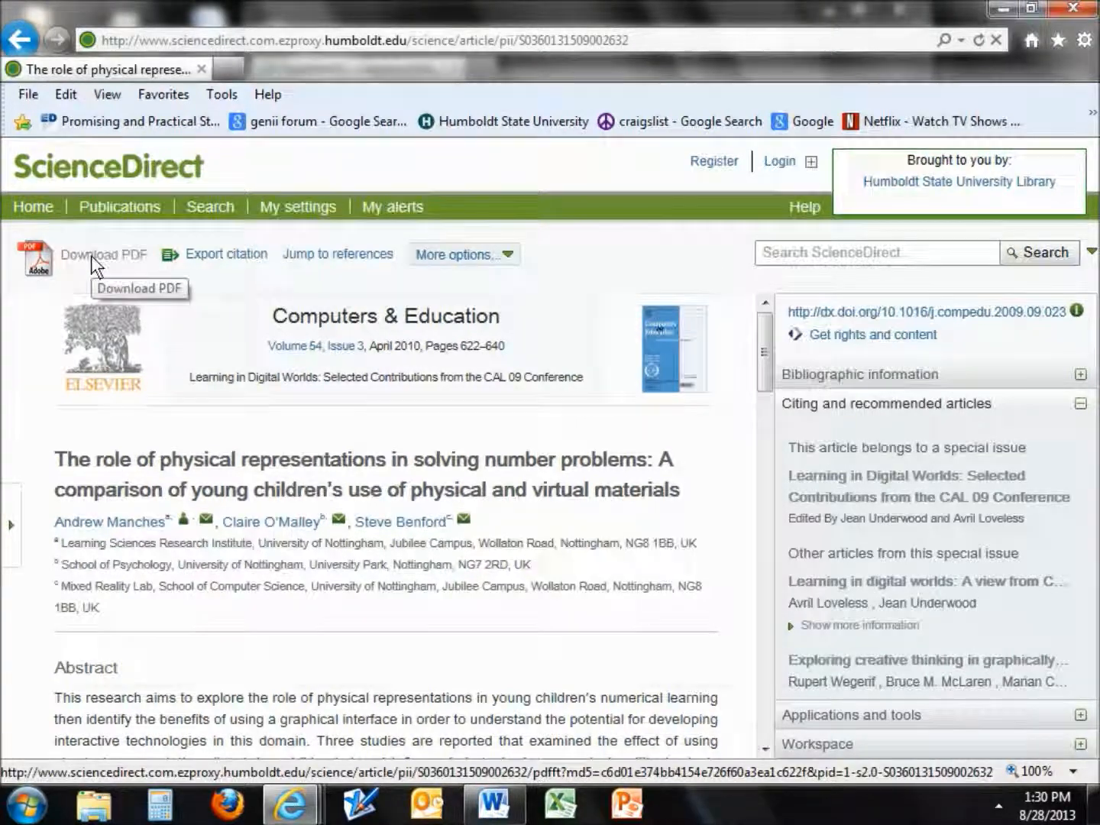
pyautogui.click(92, 255)
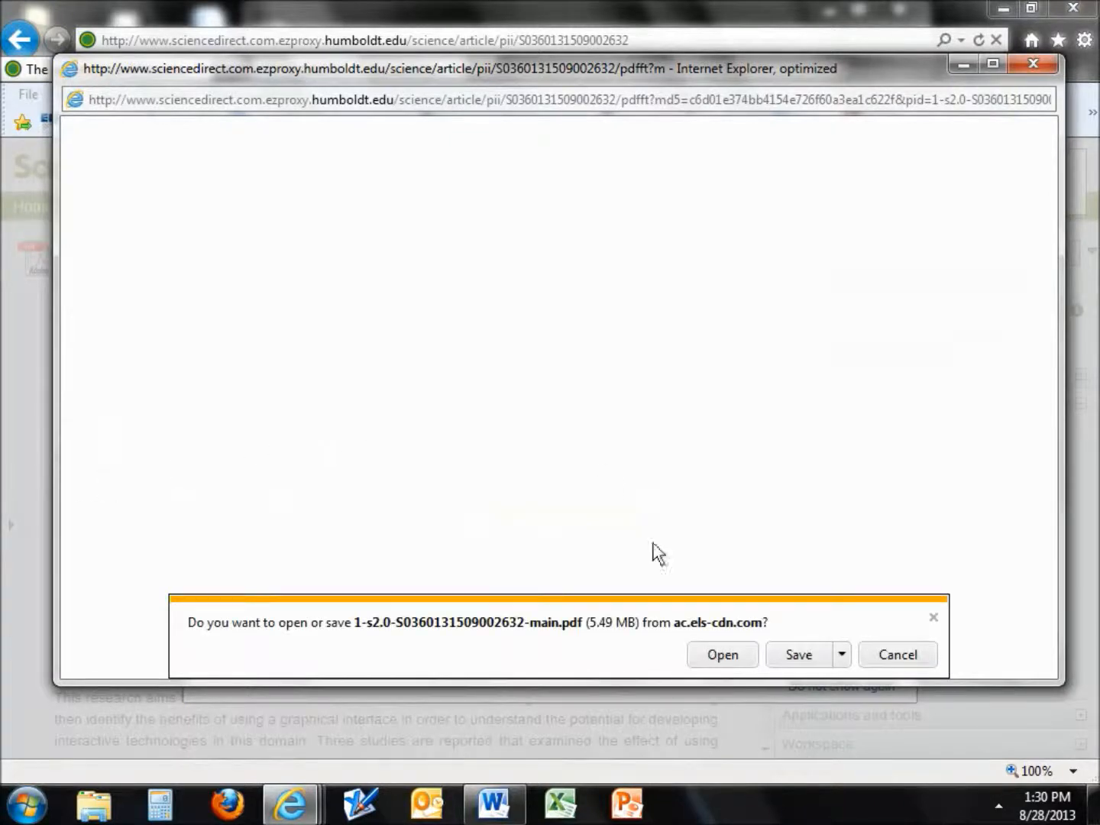
pyautogui.click(724, 655)
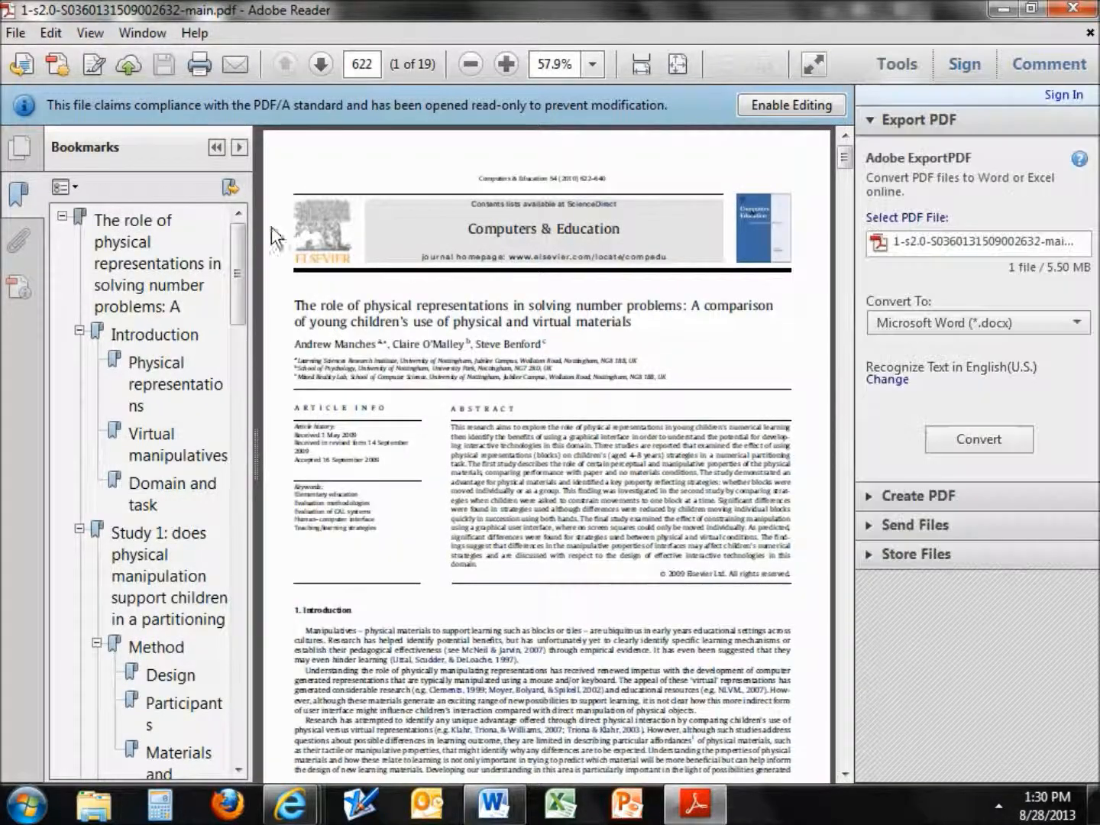
# - Save the article PDF to the Desktop as "computer vs physical models" and close the document
pyautogui.click(18, 33)
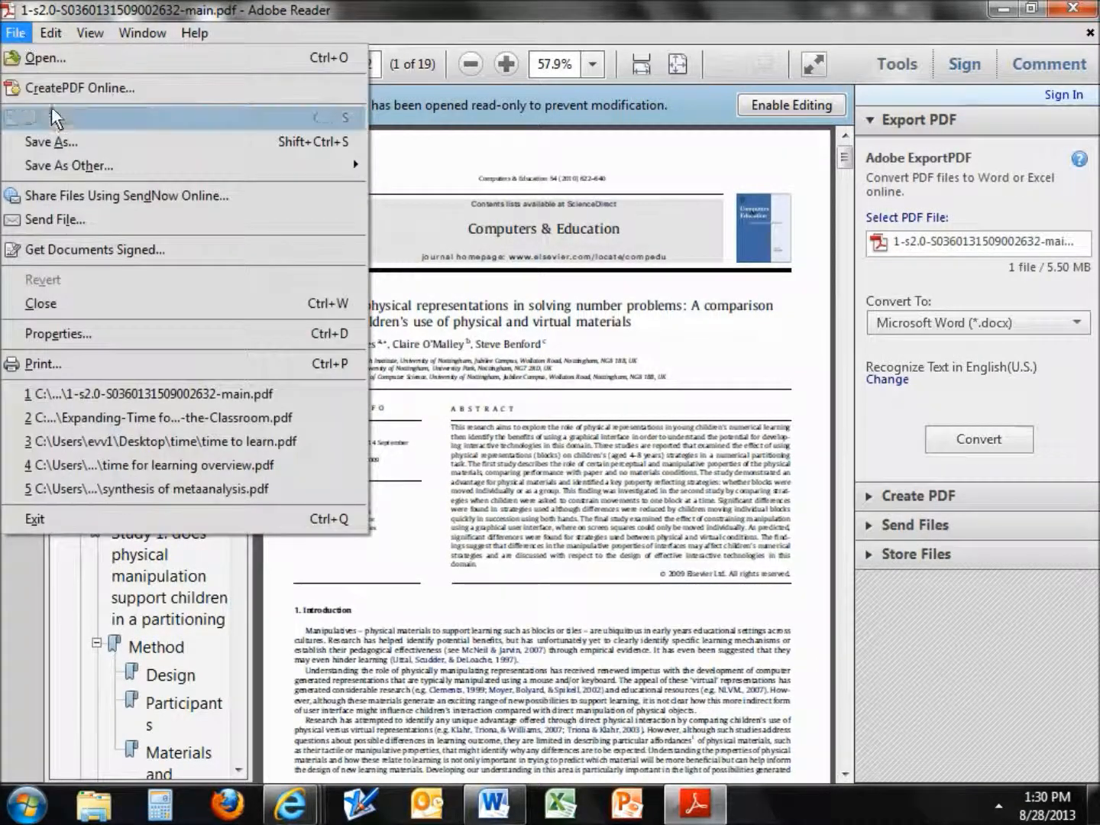
pyautogui.click(35, 141)
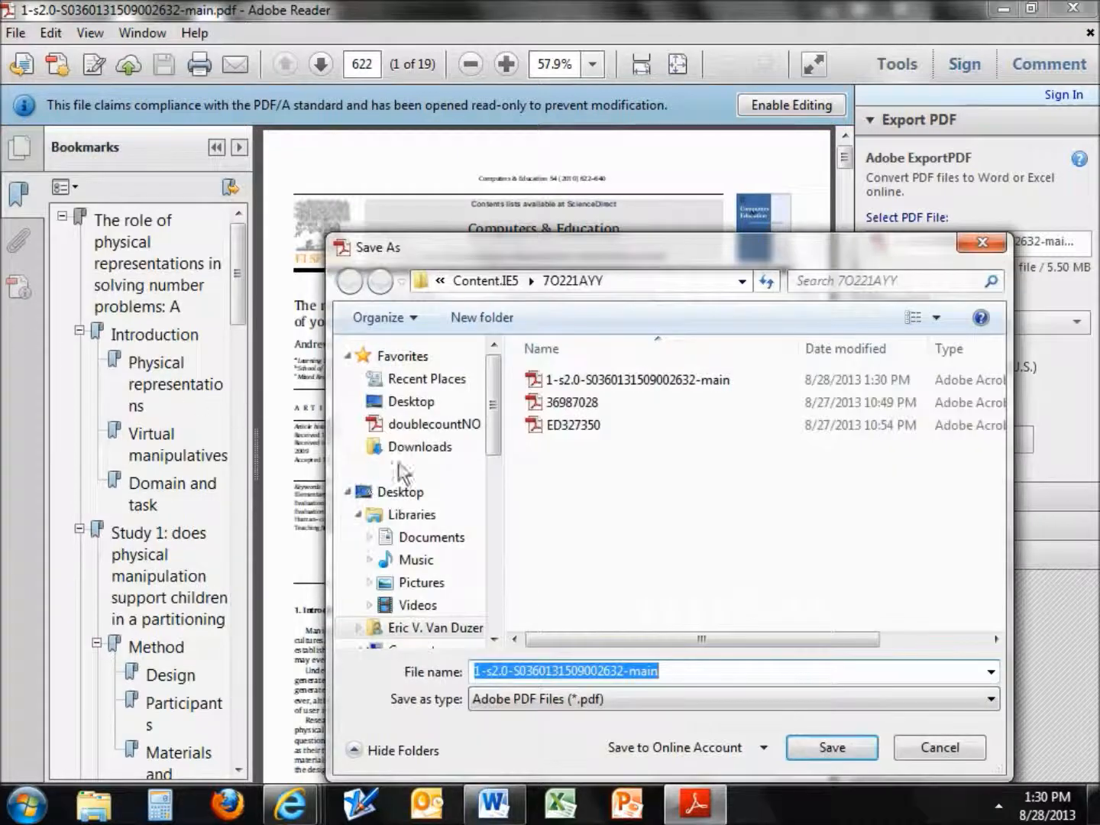
pyautogui.click(405, 402)
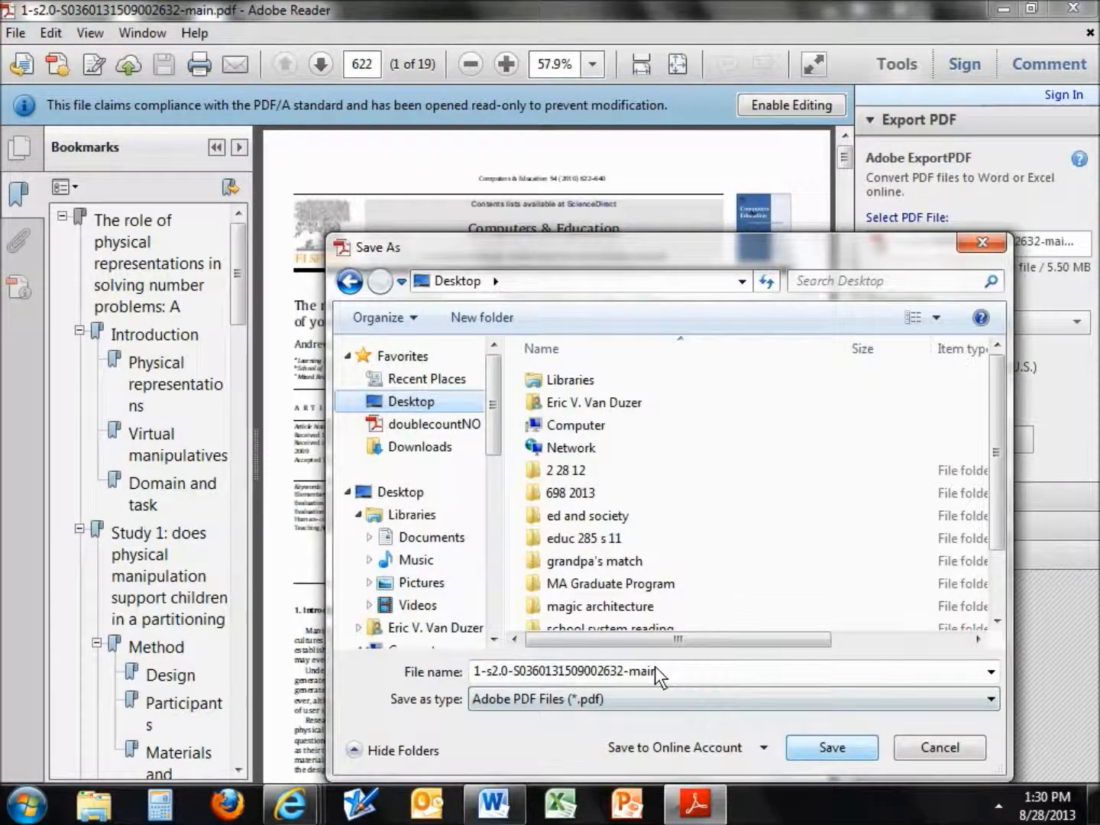
pyautogui.moveTo(663, 670); pyautogui.dragTo(479, 674)
pyautogui.moveTo(505, 249); pyautogui.dragTo(458, 248)
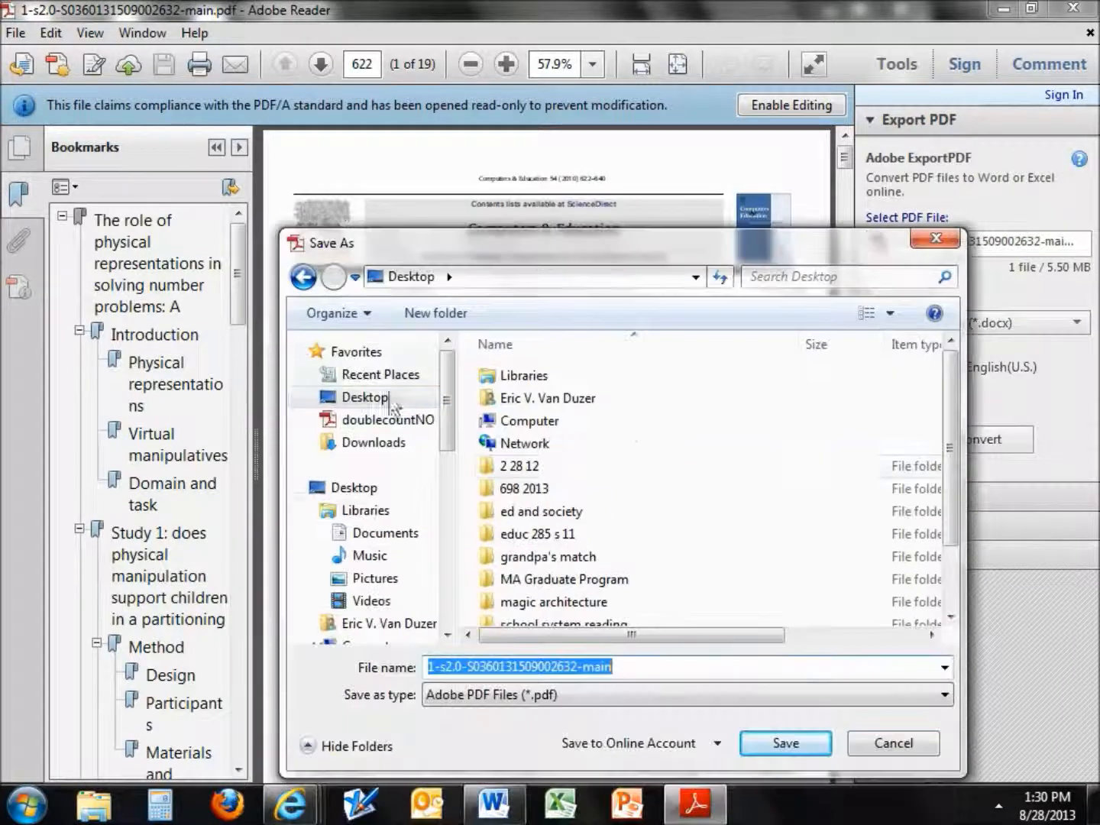
pyautogui.write('computer vs physical mode')
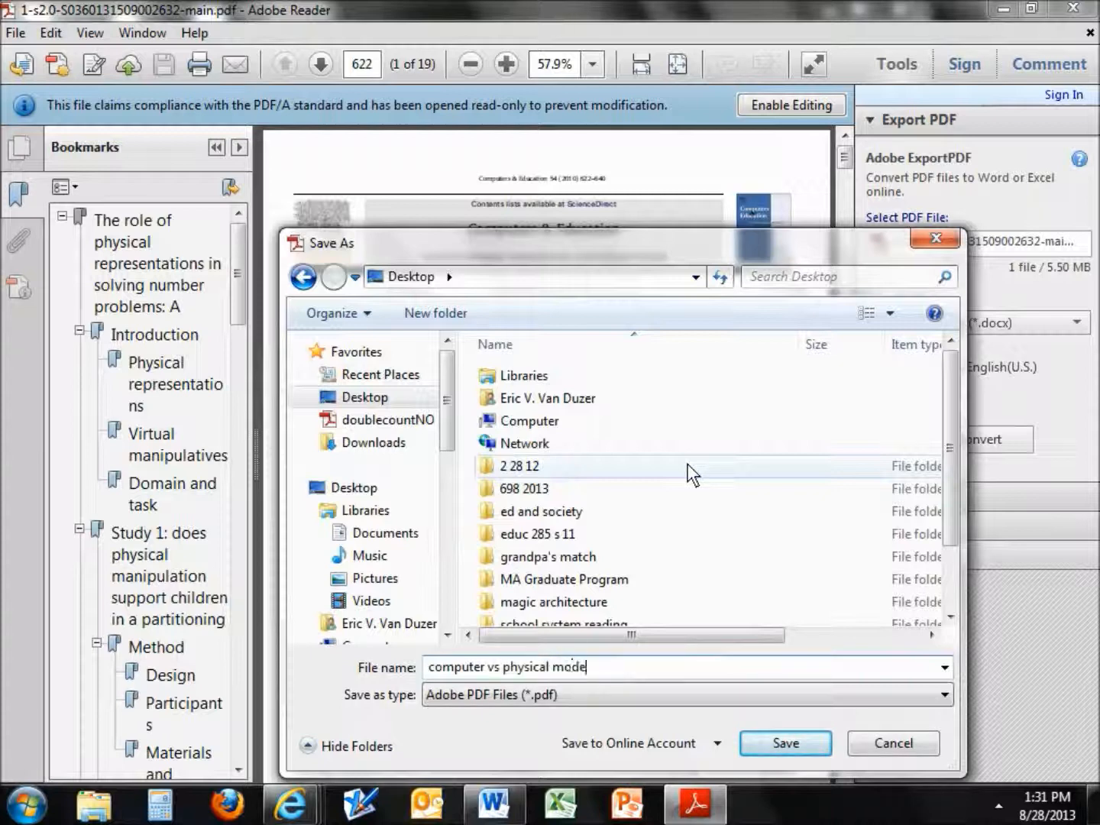
pyautogui.write('ls')
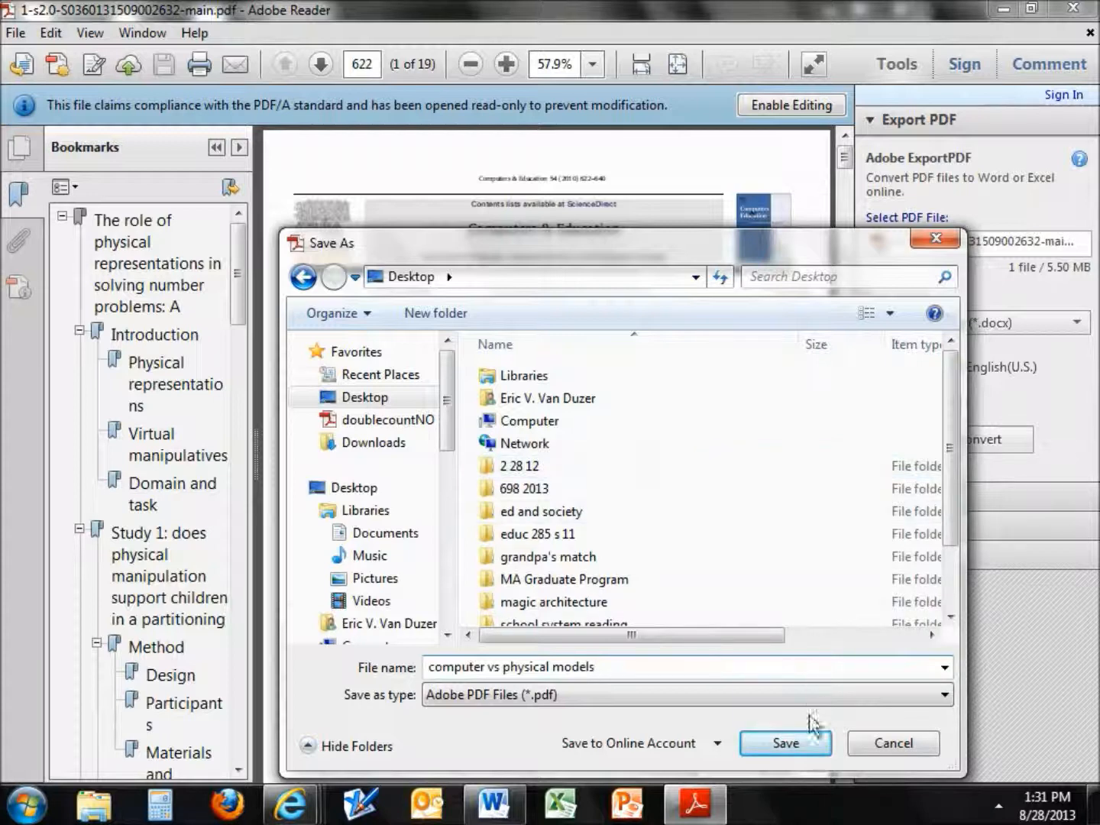
pyautogui.click(788, 743)
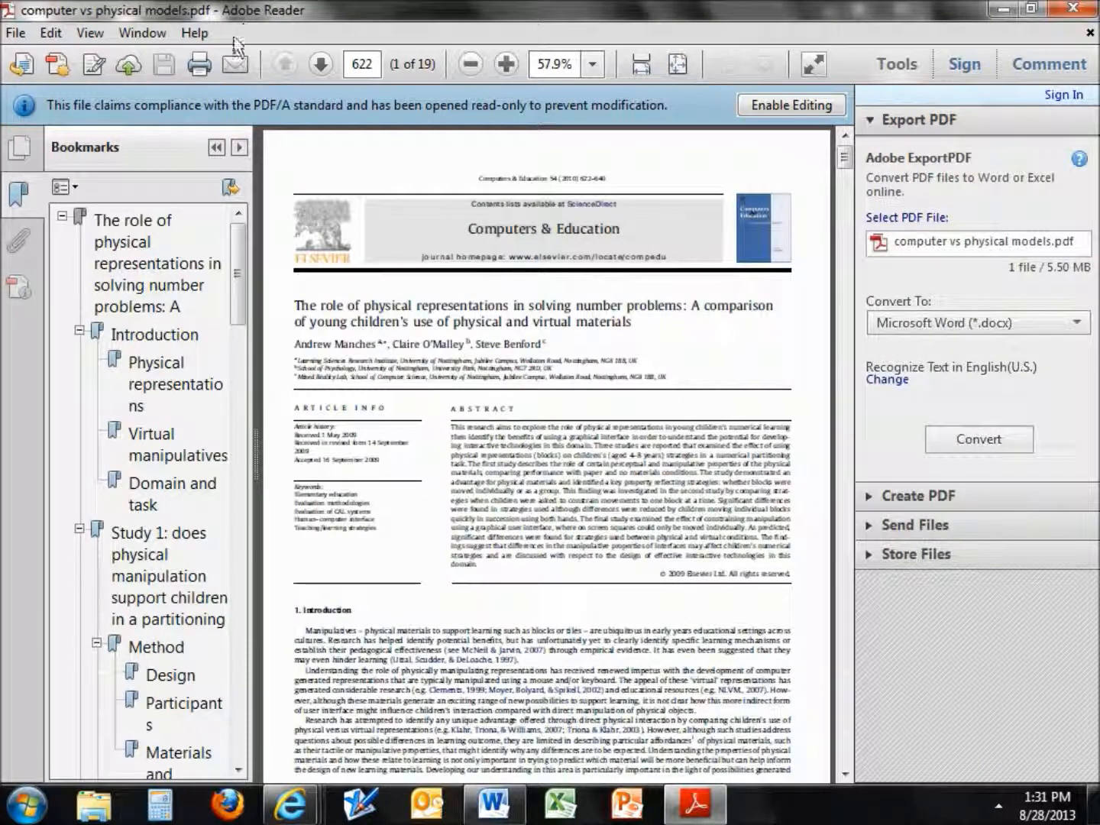
pyautogui.click(1090, 9)
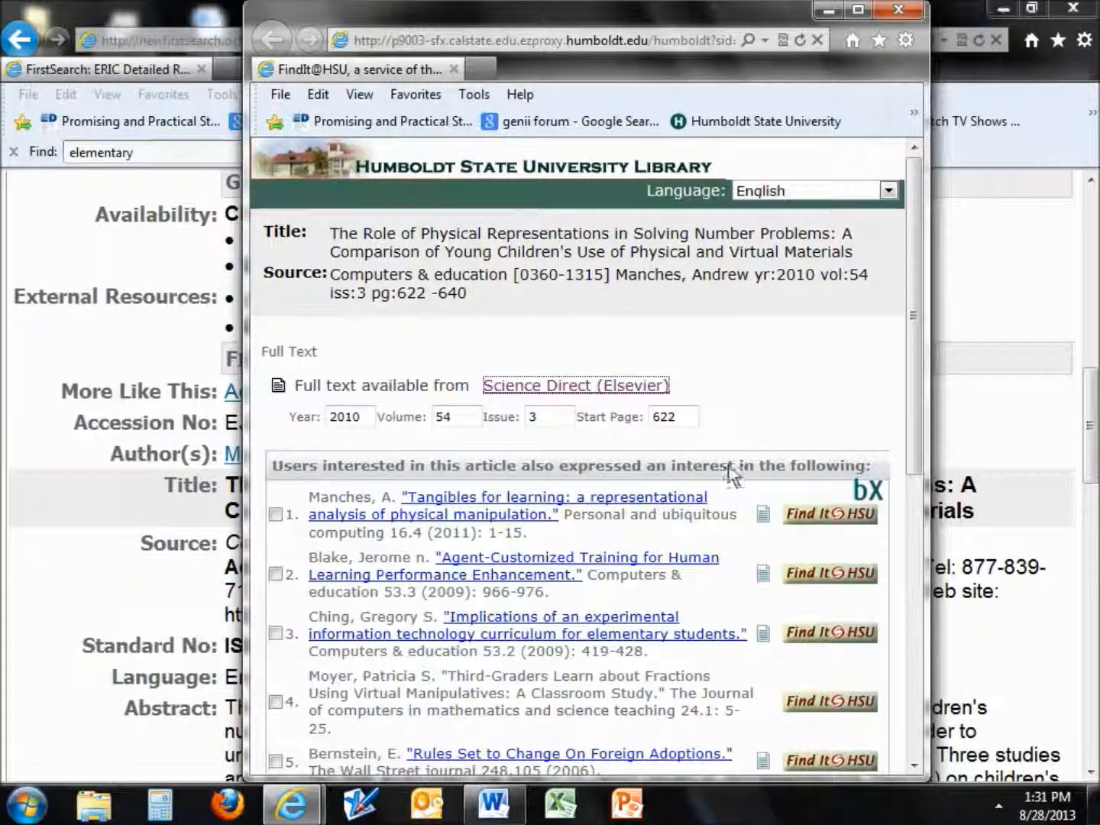
# - Look through the related articles on the Find It page, close it, and review the abstract in the ERIC record
pyautogui.scroll(-5, 740, 450)
pyautogui.scroll(-3, 740, 459)
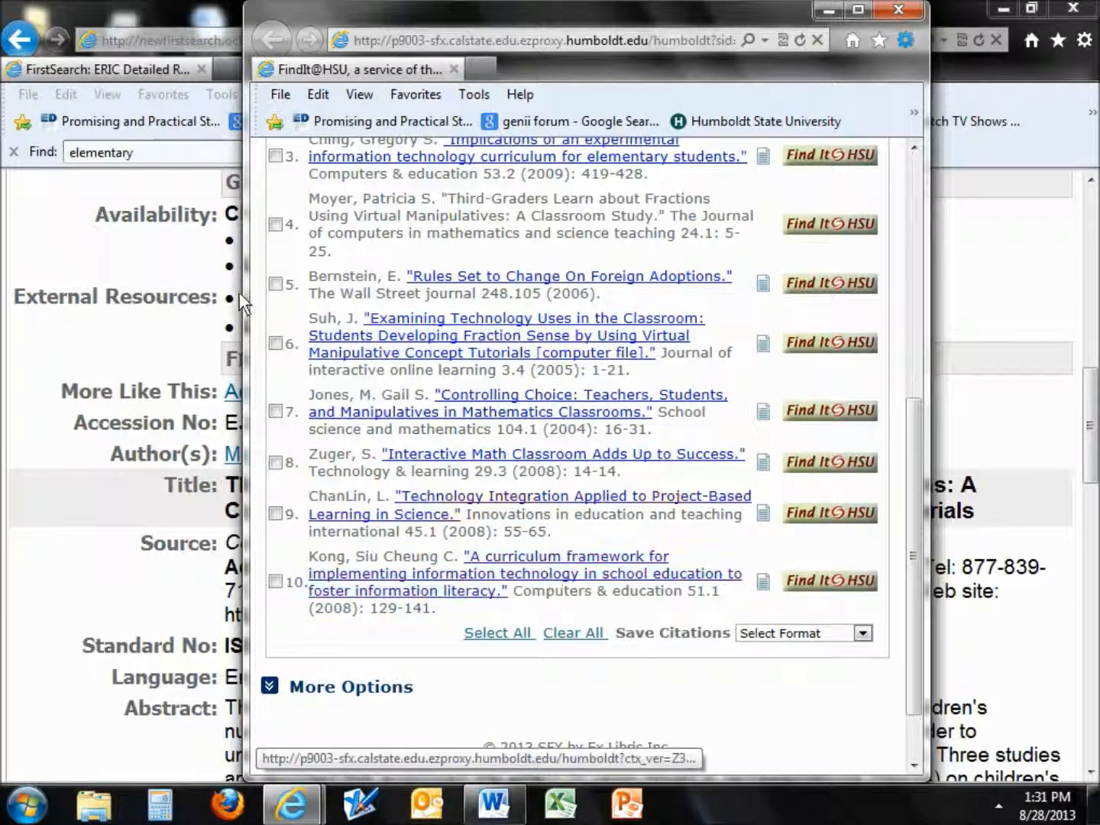
pyautogui.click(900, 11)
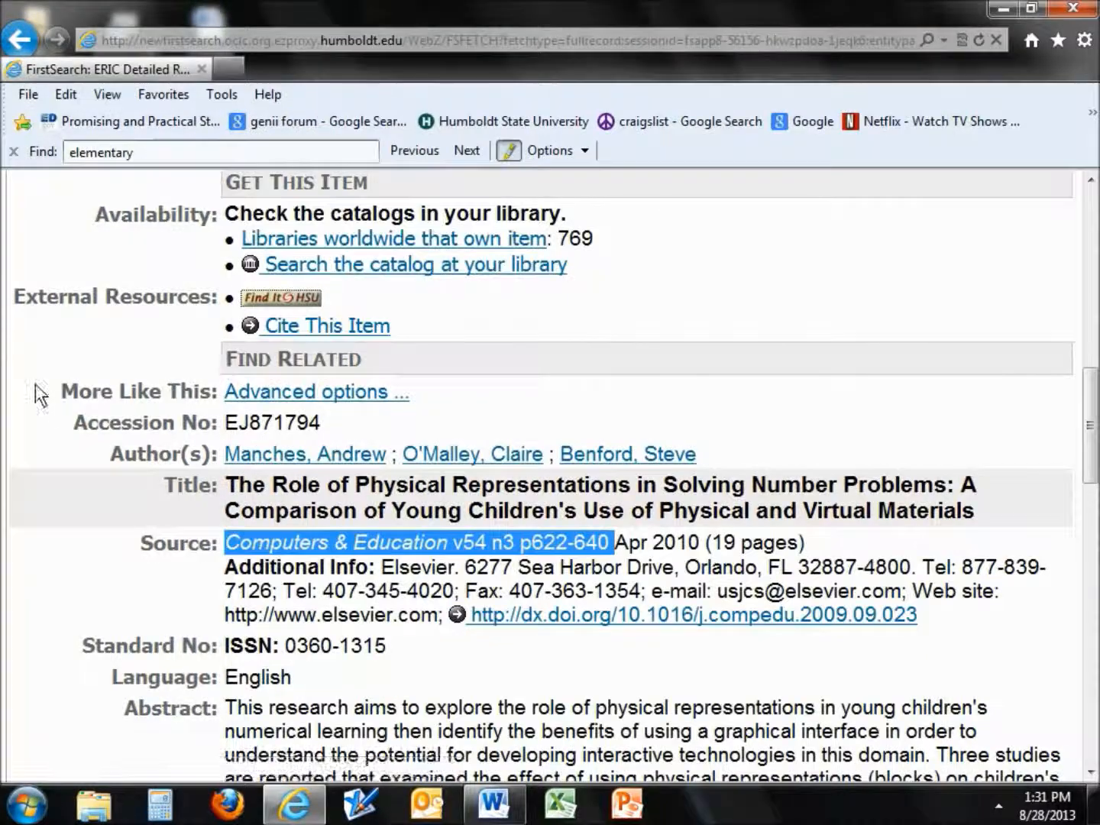
pyautogui.scroll(-5, 4, 360)
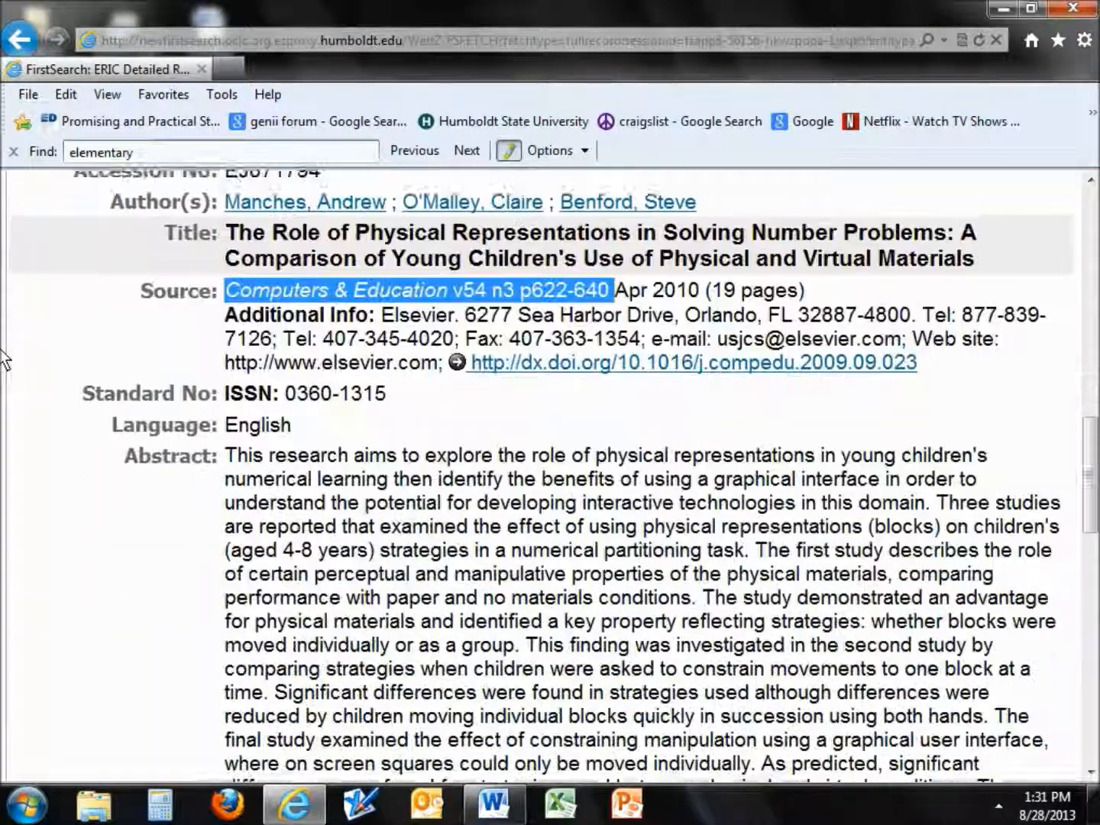
pyautogui.scroll(3, 4, 359)
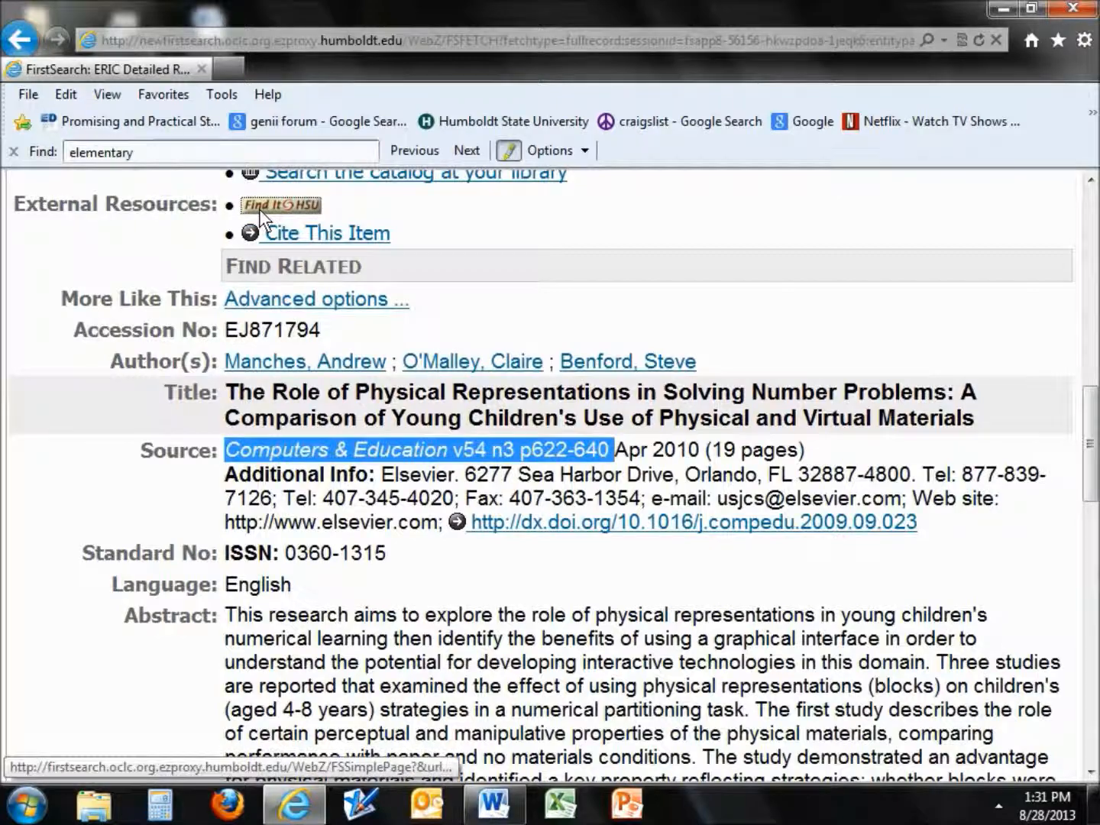